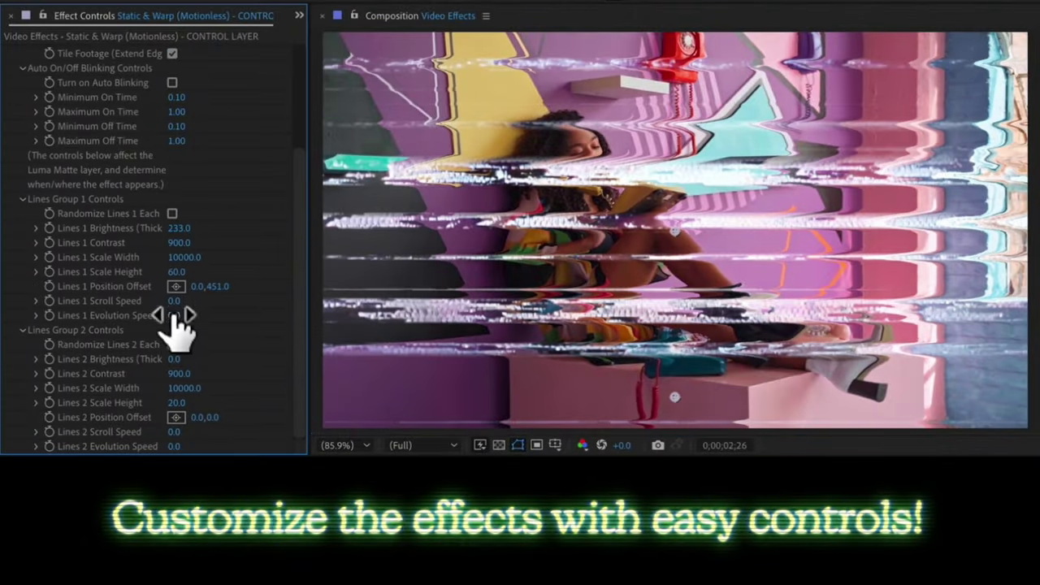
# - Open the unzipped Creation VHS Effects folder and inspect its 4K and HD project files
pyautogui.scroll(4, 191, 244)
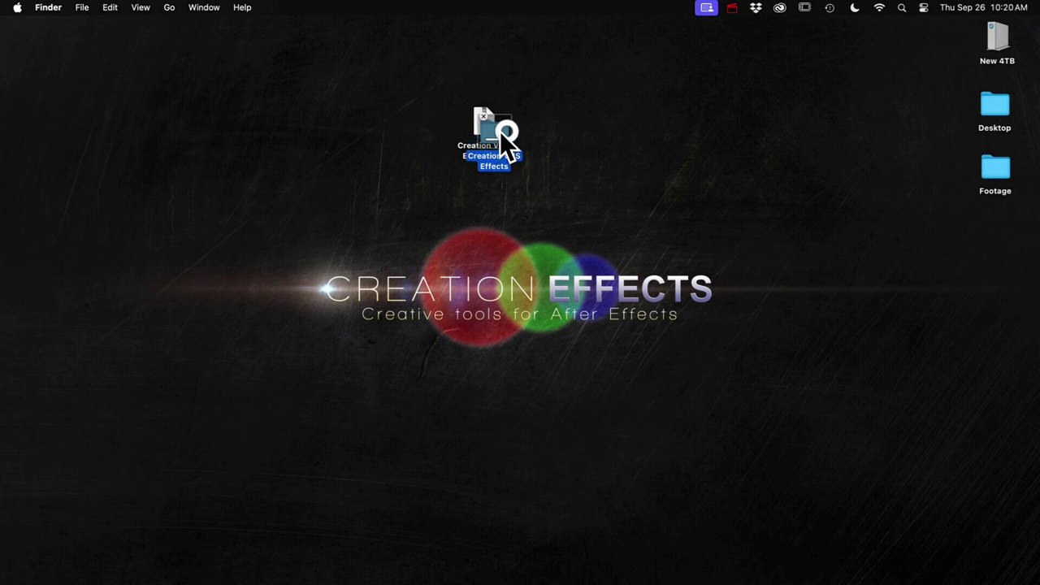
pyautogui.click(488, 130)
pyautogui.rightClick(488, 130)
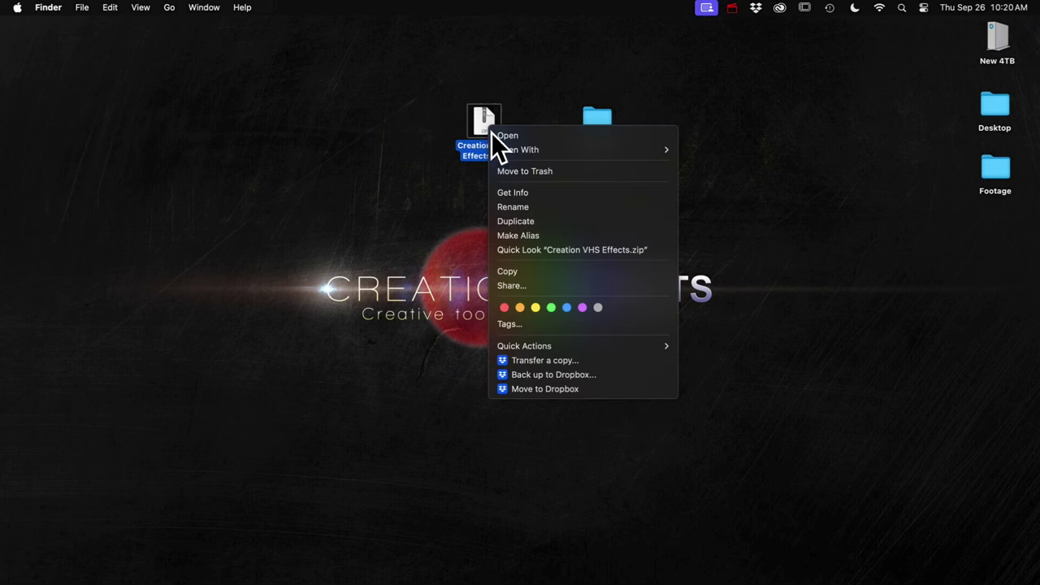
pyautogui.click(413, 185)
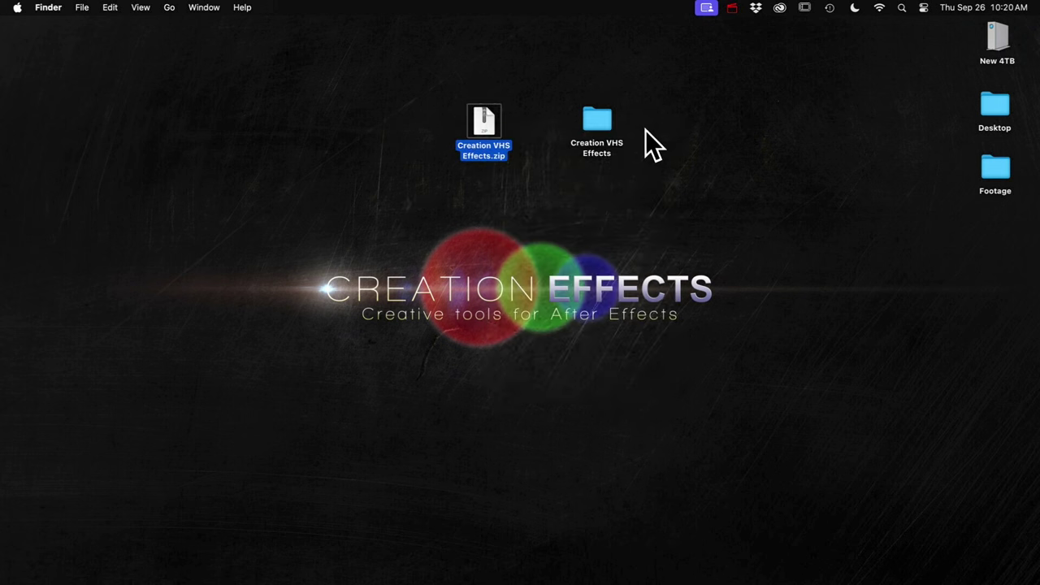
pyautogui.doubleClick(598, 124)
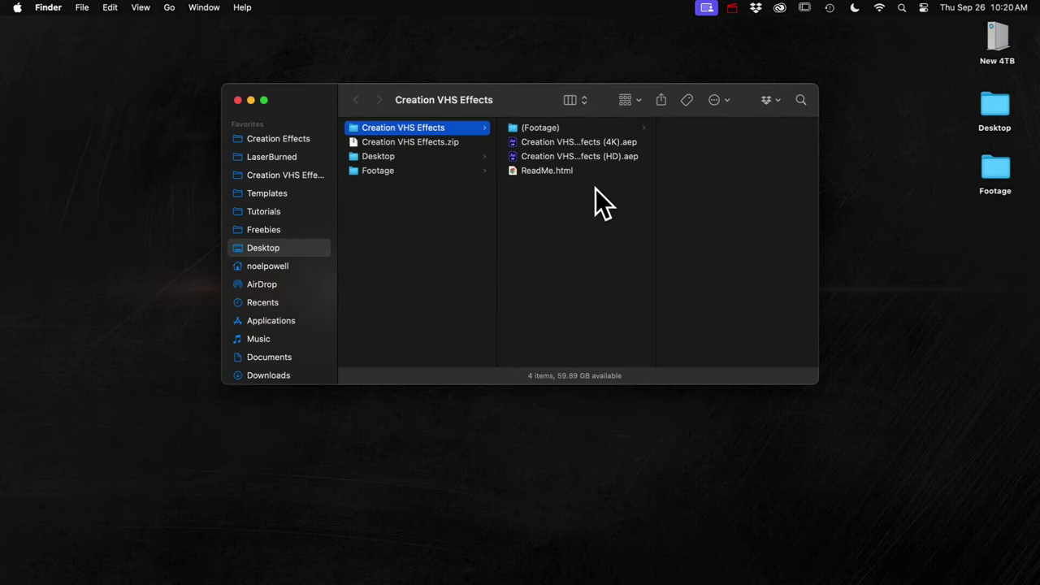
pyautogui.click(613, 143)
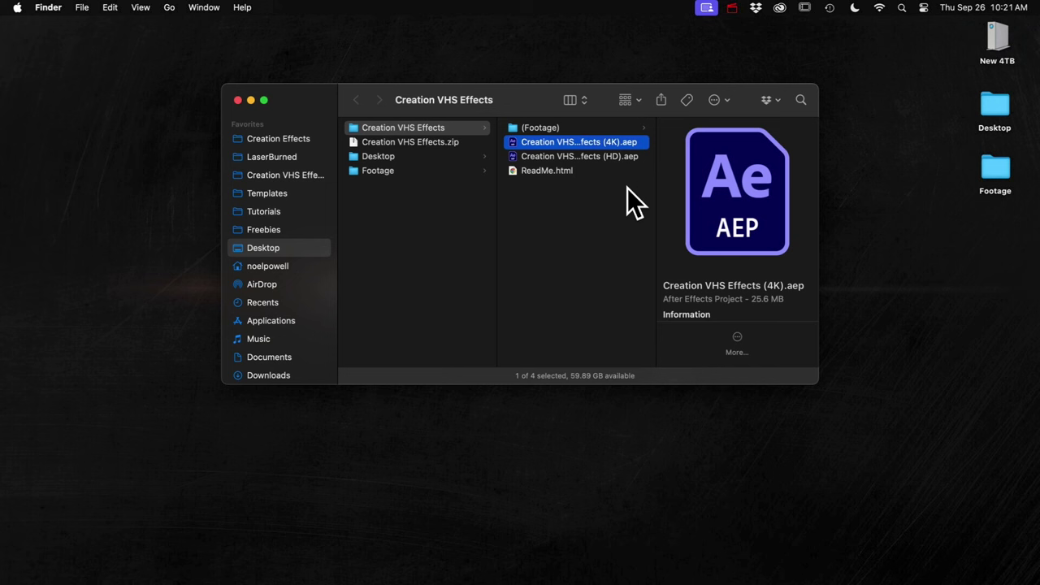
pyautogui.click(599, 158)
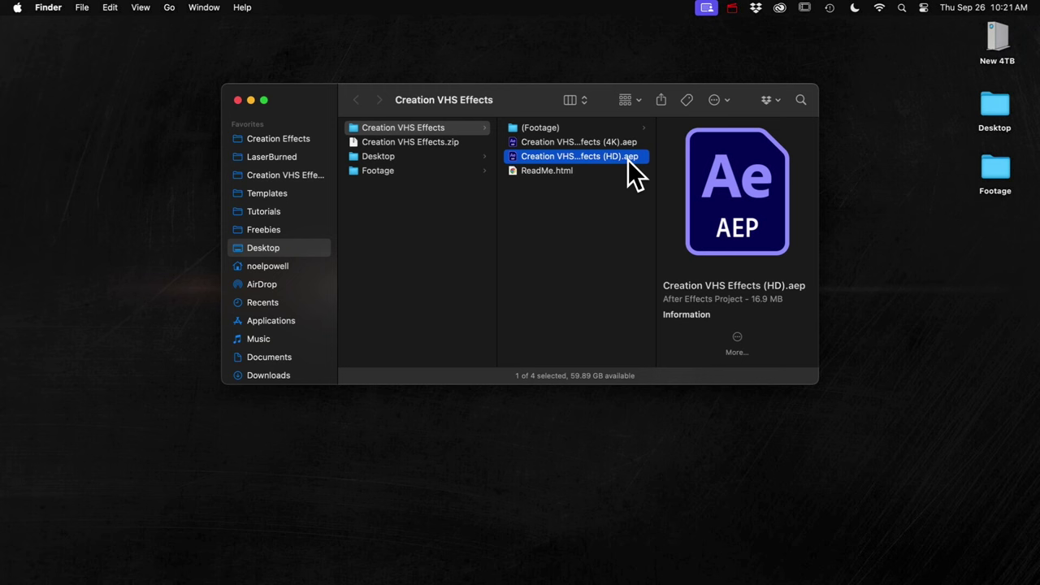
# - Open the HD project, preview Christmas dance.mp4, and import it as a file
pyautogui.doubleClick(586, 156)
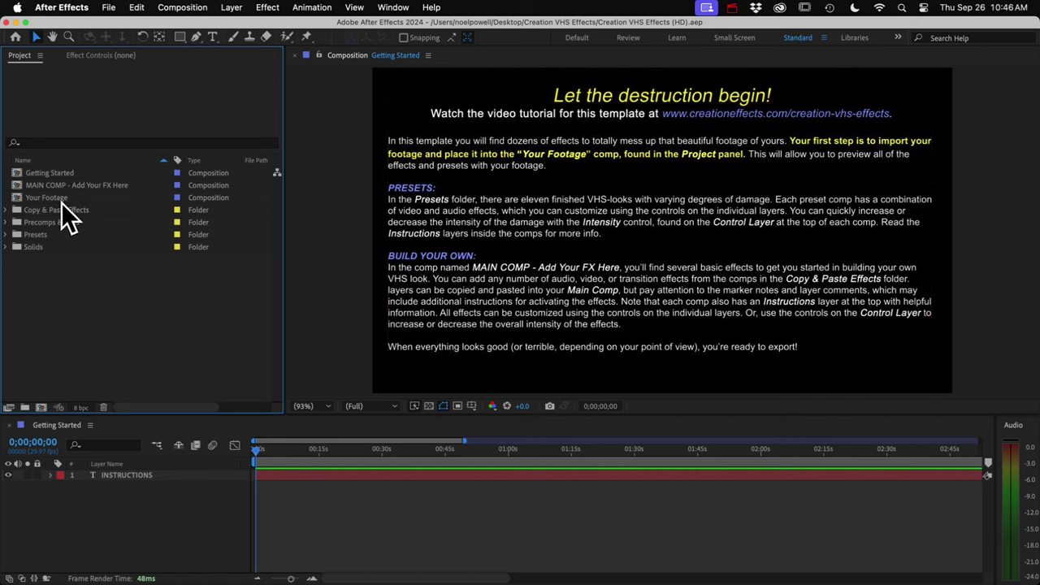
pyautogui.click(110, 8)
pyautogui.moveTo(133, 195)
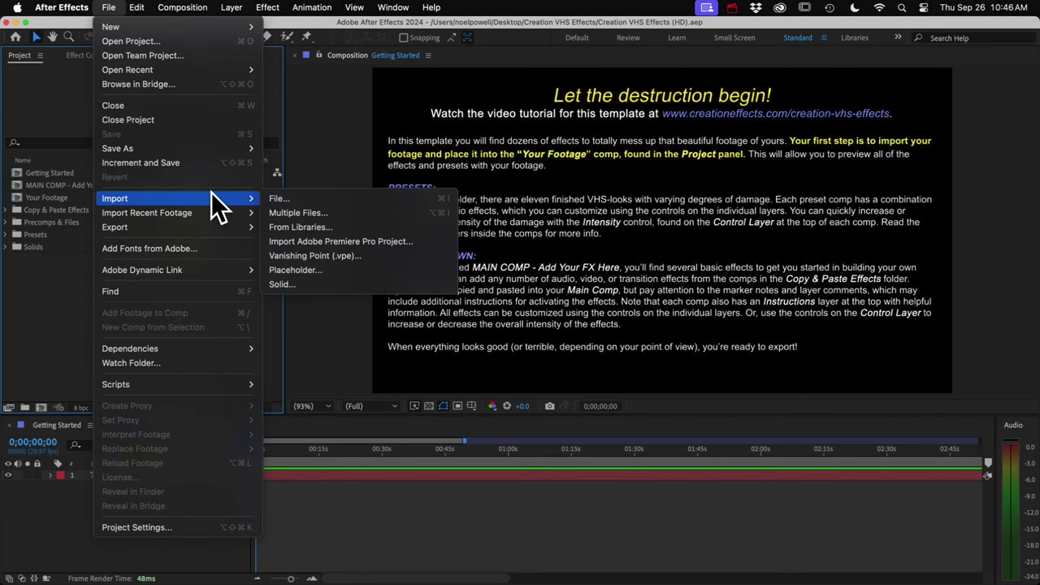
pyautogui.click(280, 198)
pyautogui.click(576, 115)
pyautogui.press('space')
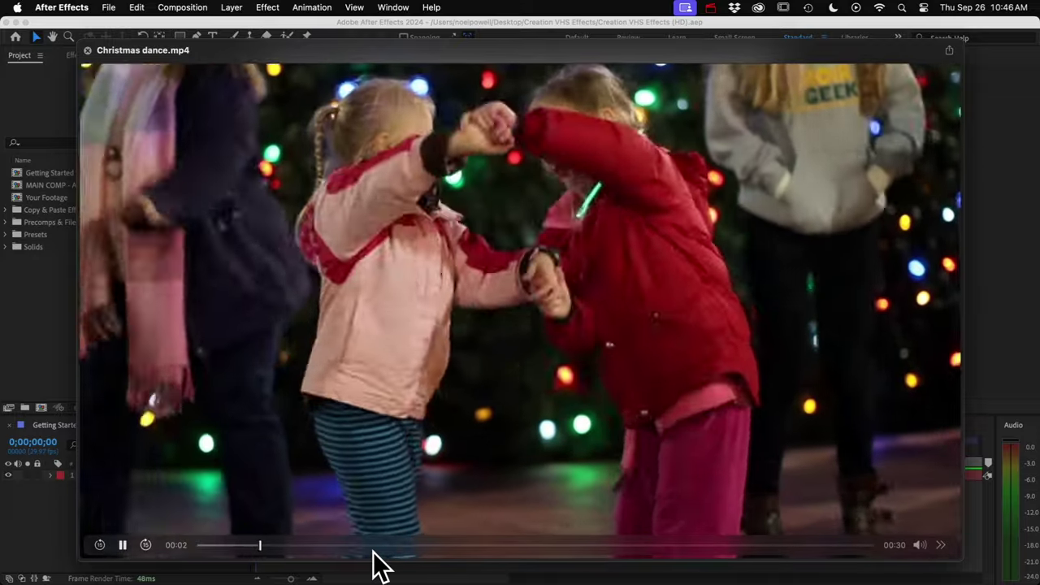
pyautogui.press('space')
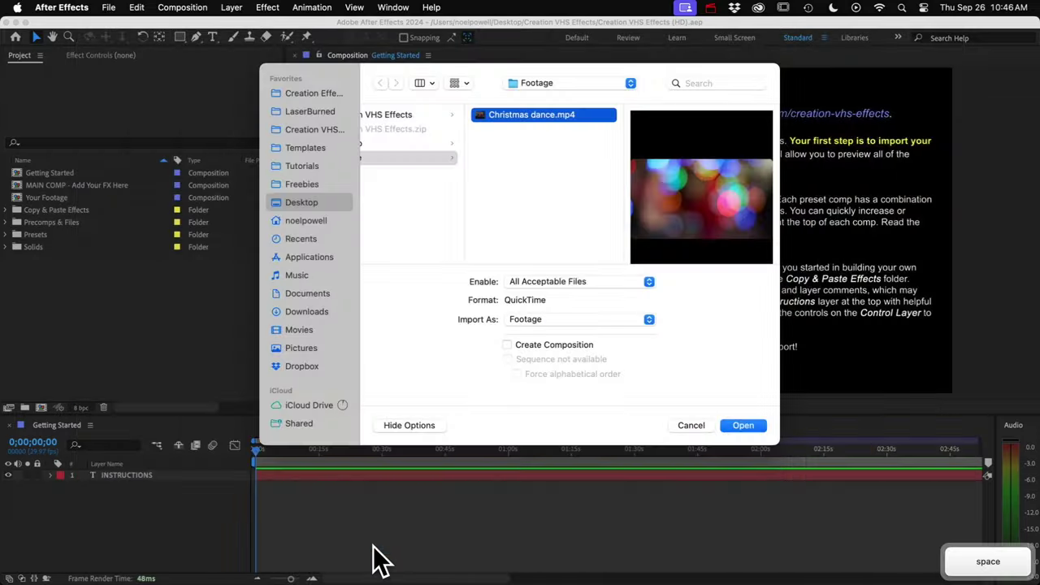
pyautogui.click(742, 425)
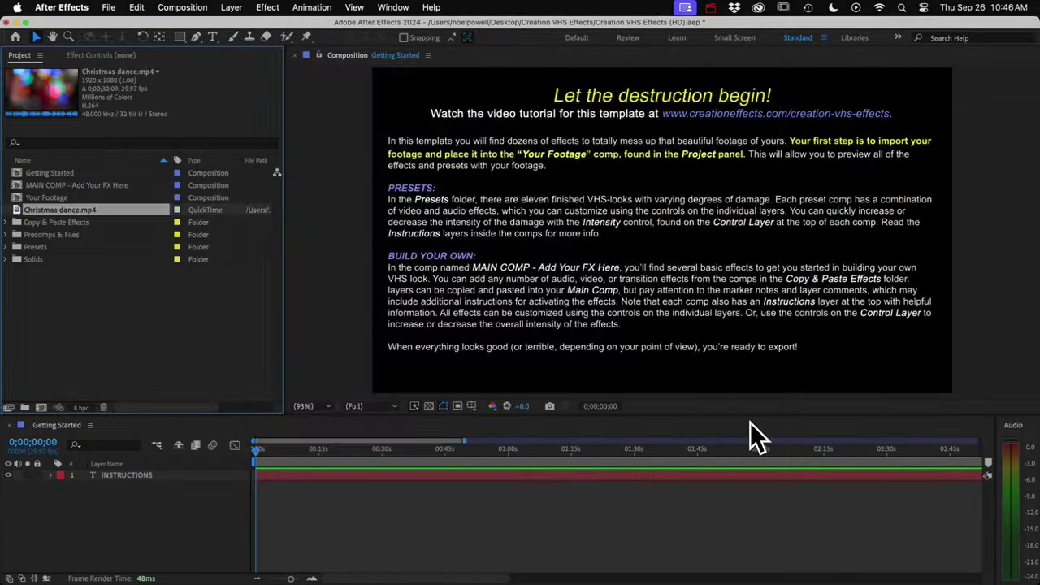
# - Drag the imported Christmas dance.mp4 clip into the Your Footage composition
pyautogui.click(54, 210)
pyautogui.moveTo(54, 209); pyautogui.dragTo(51, 199)
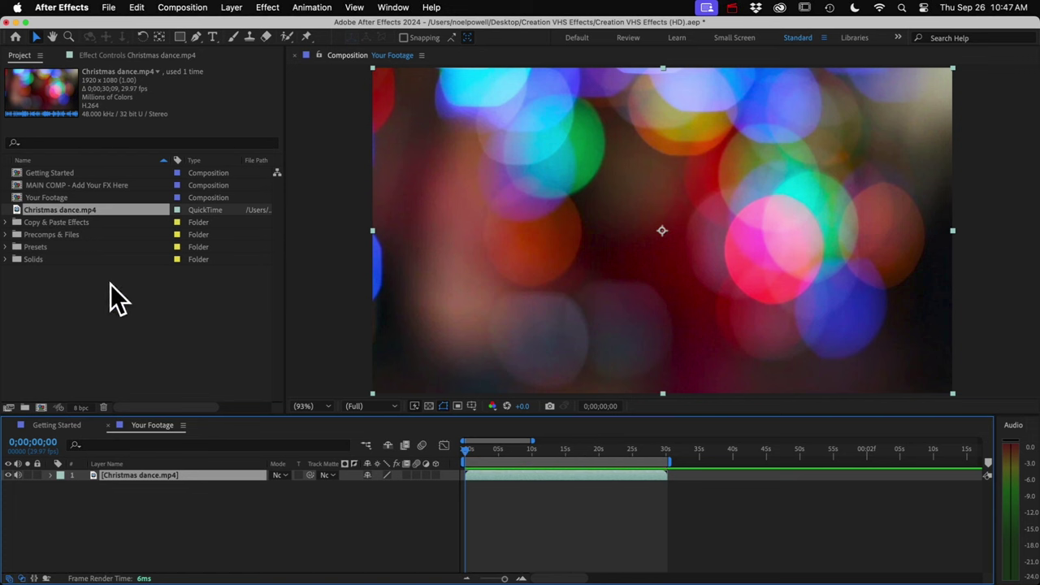
# - Expand the Presets folder, open Presets Preview, and hide its INSTRUCTIONS layer
pyautogui.click(39, 247)
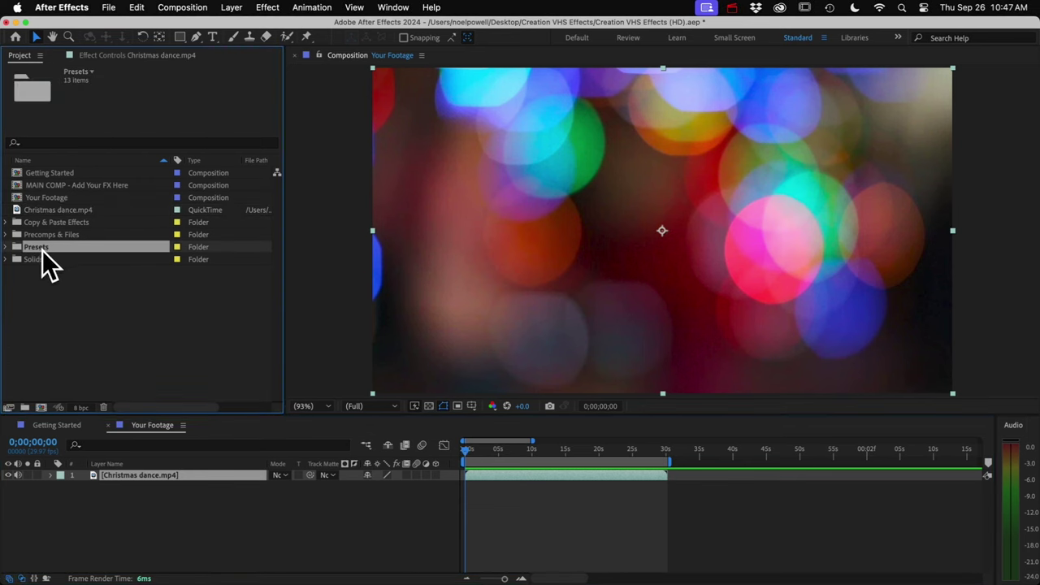
pyautogui.click(6, 247)
pyautogui.click(52, 260)
pyautogui.doubleClick(73, 260)
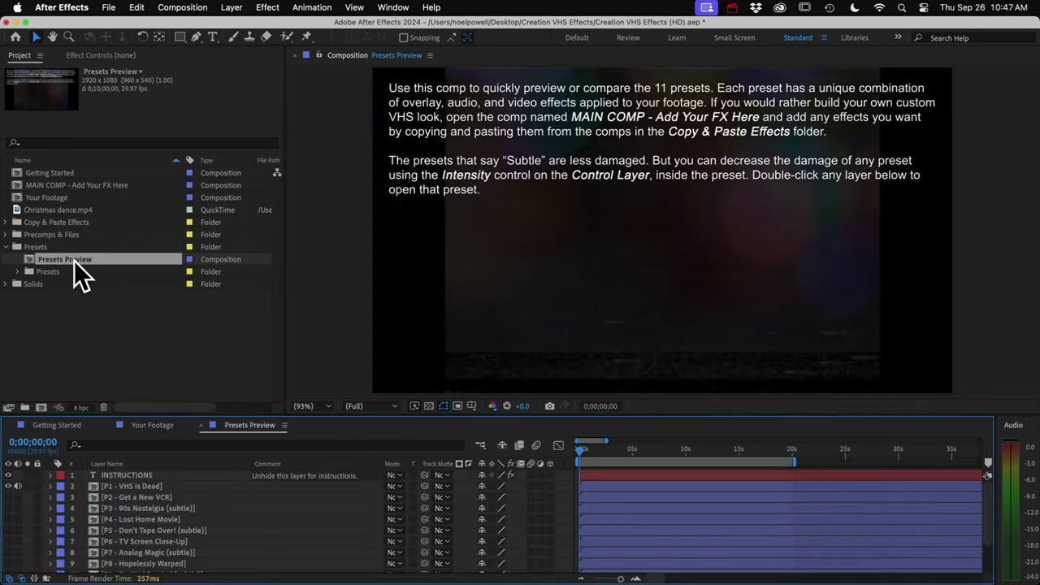
pyautogui.click(8, 476)
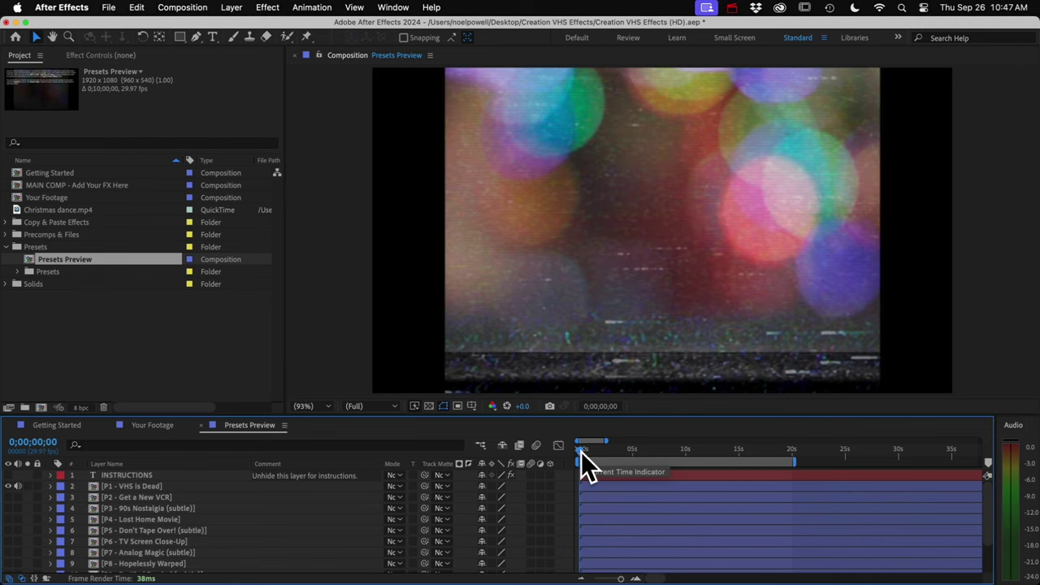
# - Scrub and play the preset preview, checking the P5, P3 and P1 layers
pyautogui.moveTo(582, 453)
pyautogui.mouseDown()
pyautogui.moveTo(613, 460)
pyautogui.moveTo(599, 457)
pyautogui.mouseUp()
pyautogui.click(198, 529)
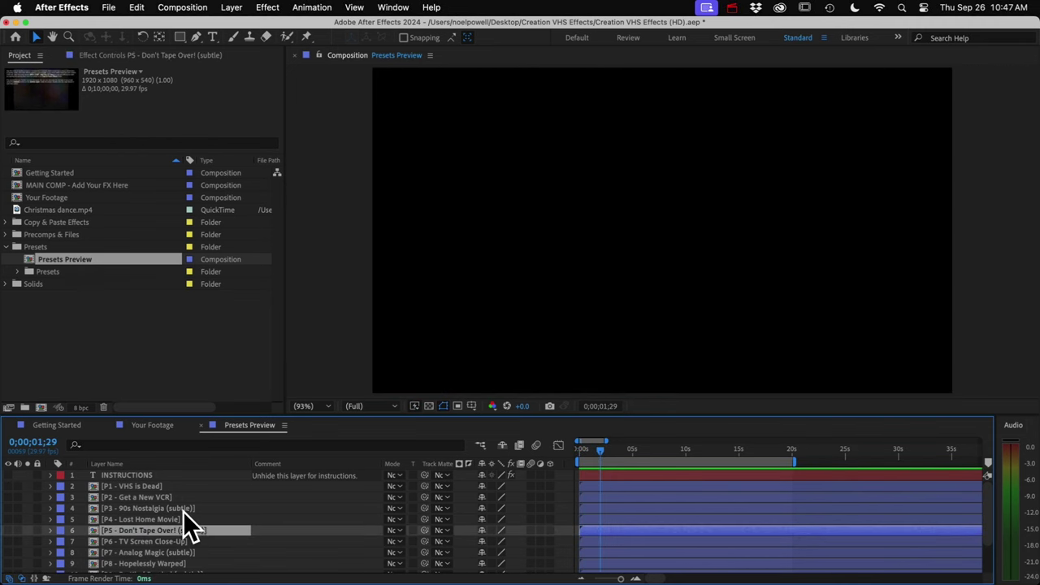
pyautogui.click(180, 509)
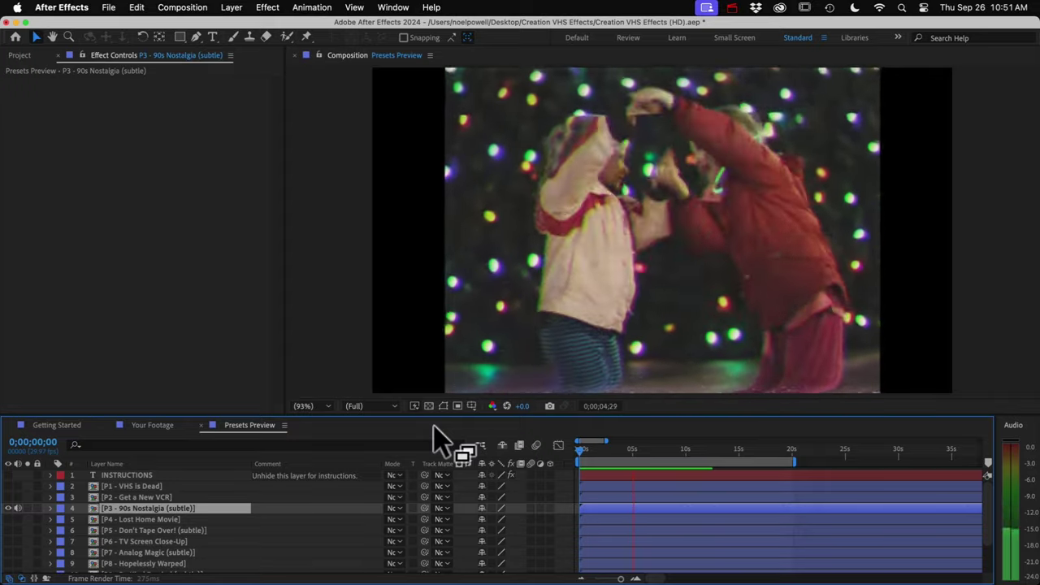
pyautogui.press('space')
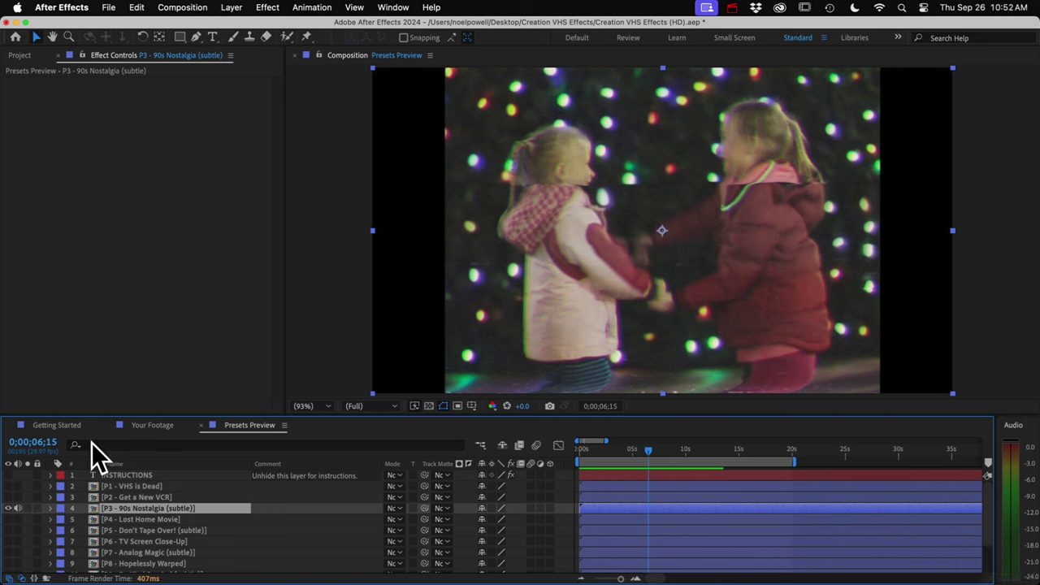
pyautogui.click(126, 485)
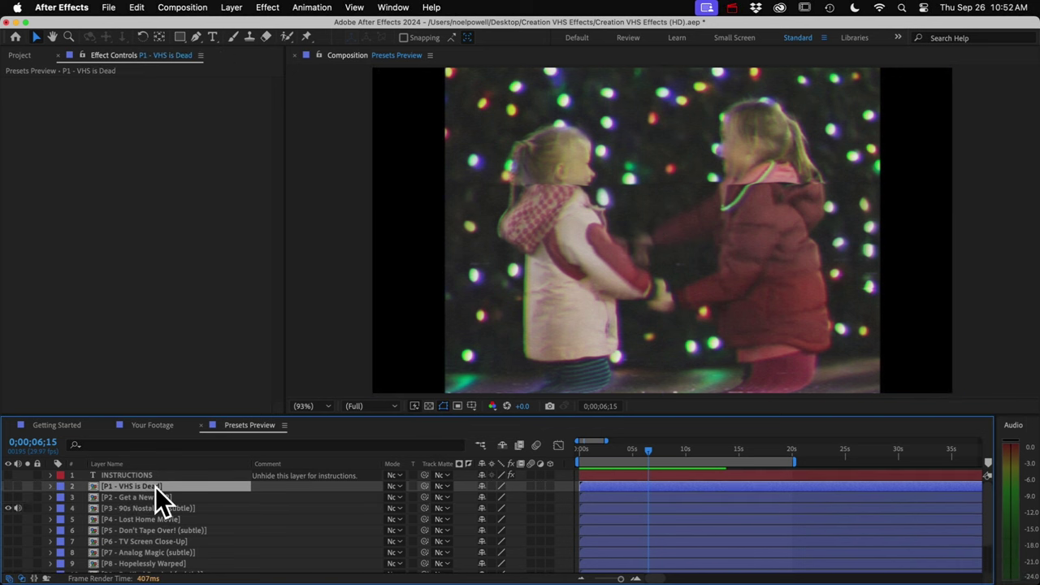
# - Expand the inner Presets subfolder to list P1–P11 and select P1 - VHS is Dead
pyautogui.click(21, 56)
pyautogui.click(25, 273)
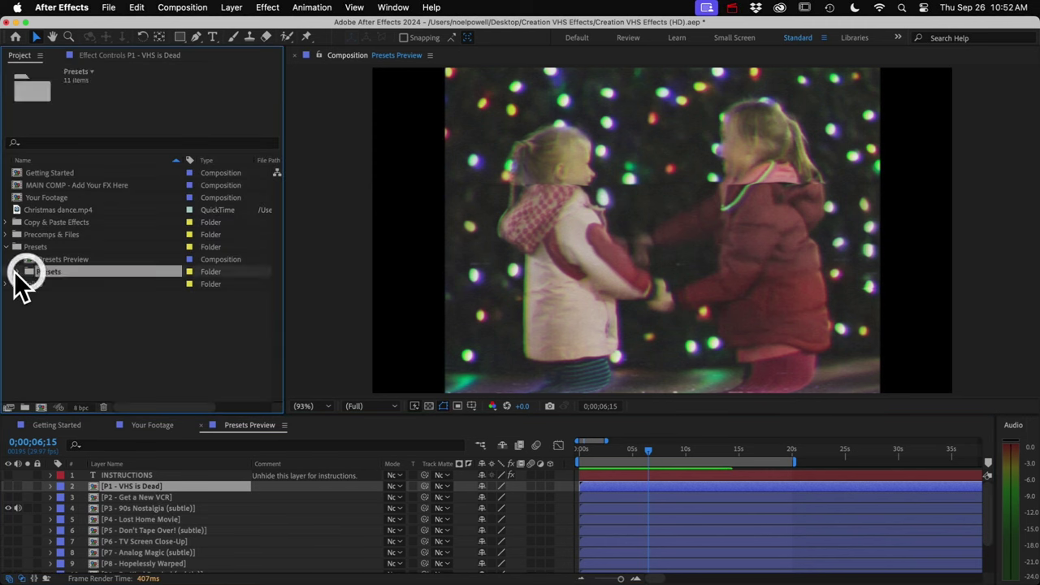
pyautogui.click(17, 273)
pyautogui.click(66, 272)
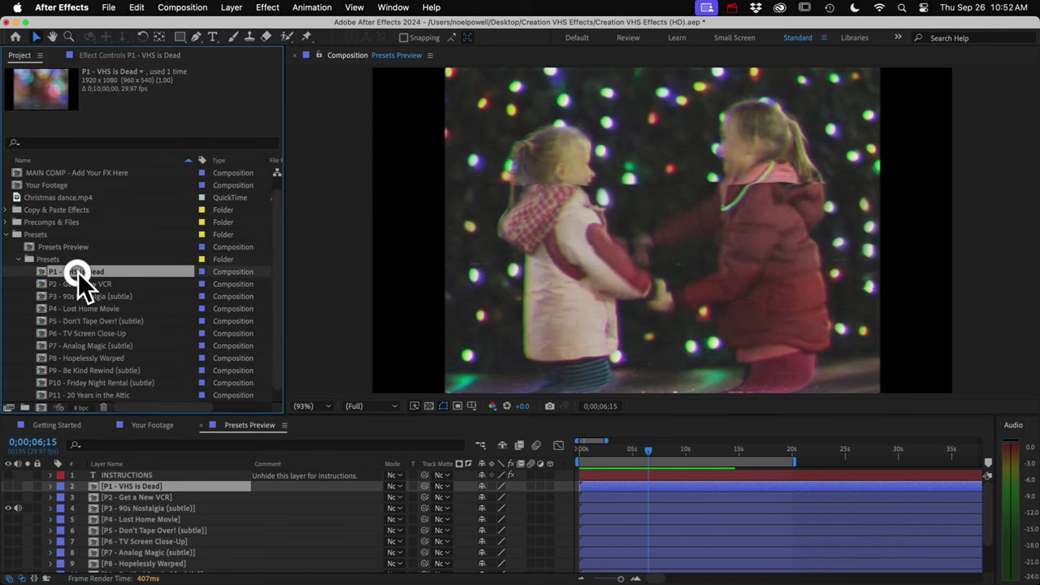
# - Open the P1 - VHS is Dead comp and inspect the TV Scan Lines effect settings
pyautogui.doubleClick(78, 272)
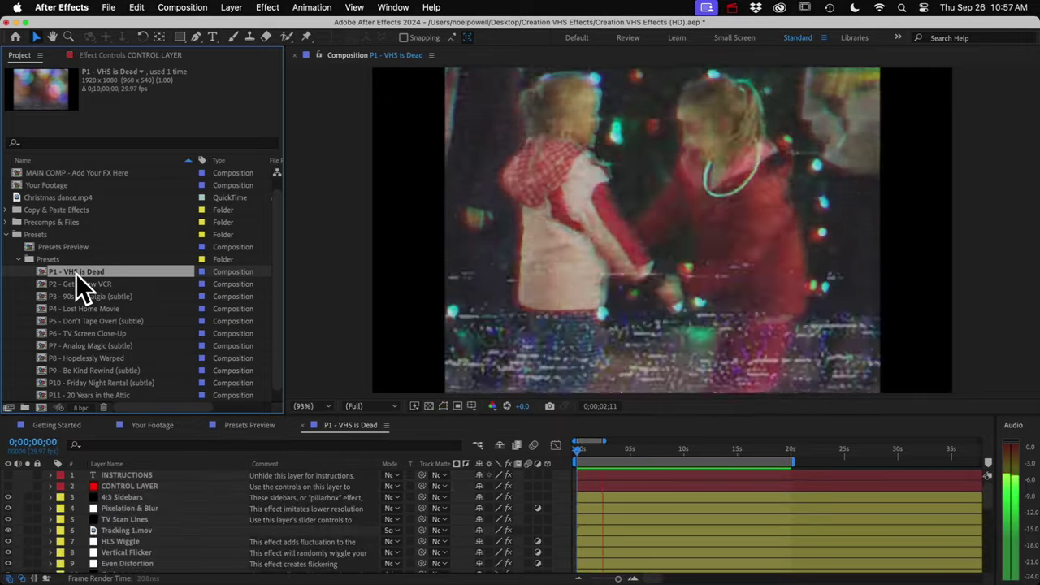
pyautogui.scroll(-10, 159, 520)
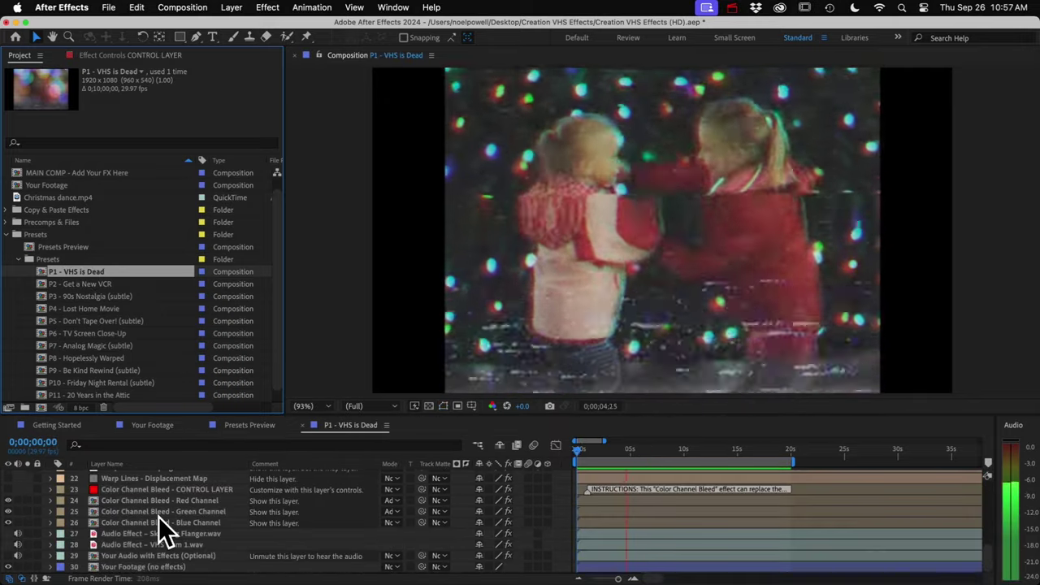
pyautogui.scroll(10, 160, 528)
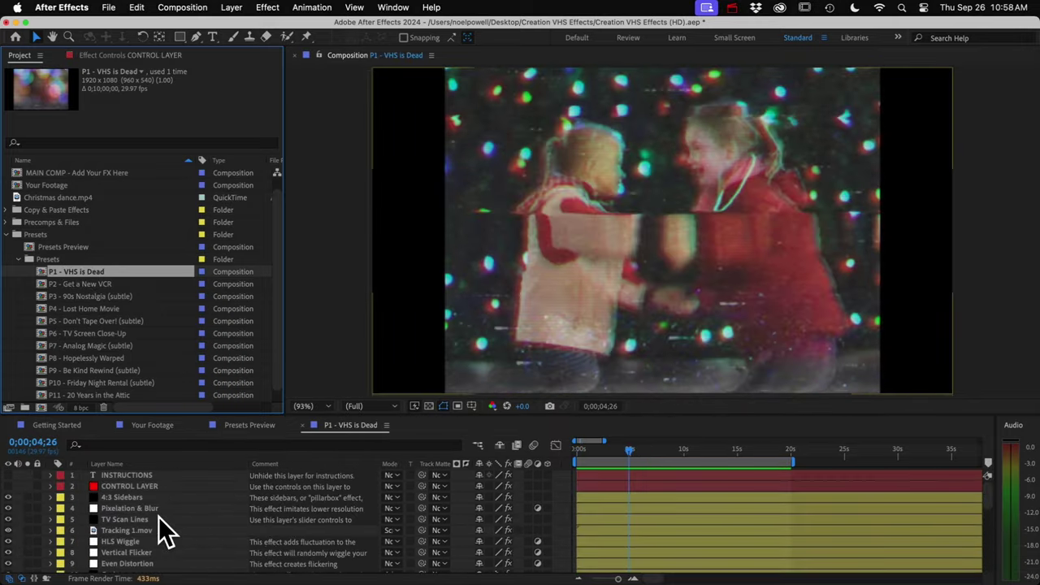
pyautogui.click(126, 520)
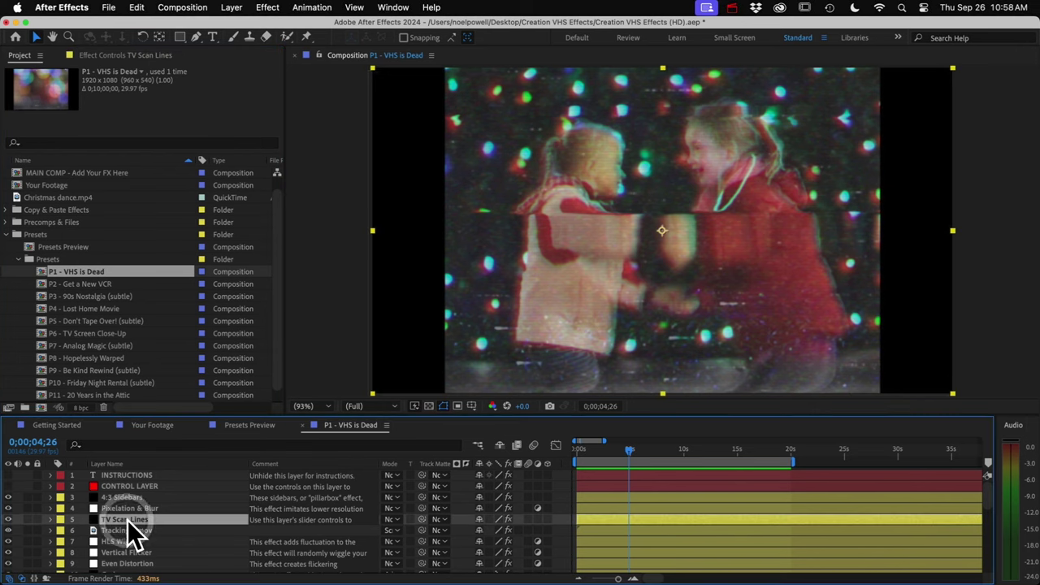
pyautogui.click(105, 55)
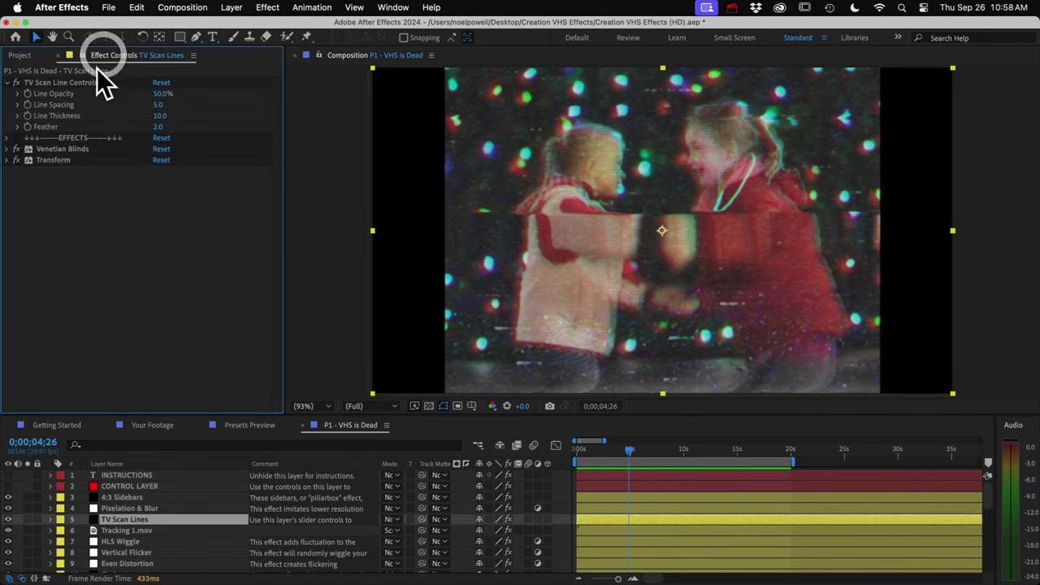
pyautogui.scroll(-7, 132, 568)
pyautogui.scroll(-4, 130, 568)
# - Solo and unsolo Your Footage (no effects), then toggle audio on Your Audio with Effects (Optional)
pyautogui.click(132, 567)
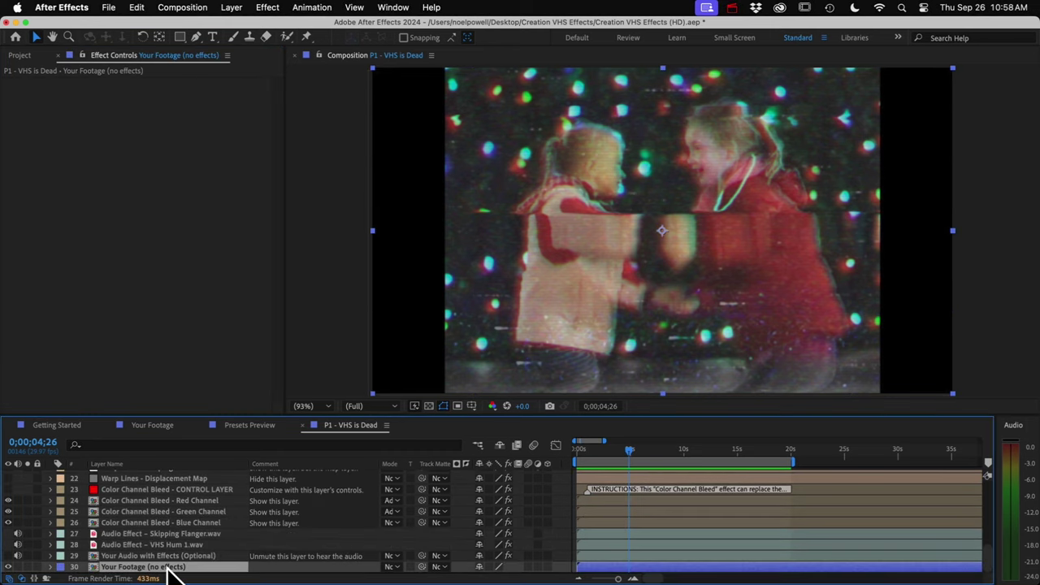
pyautogui.click(26, 566)
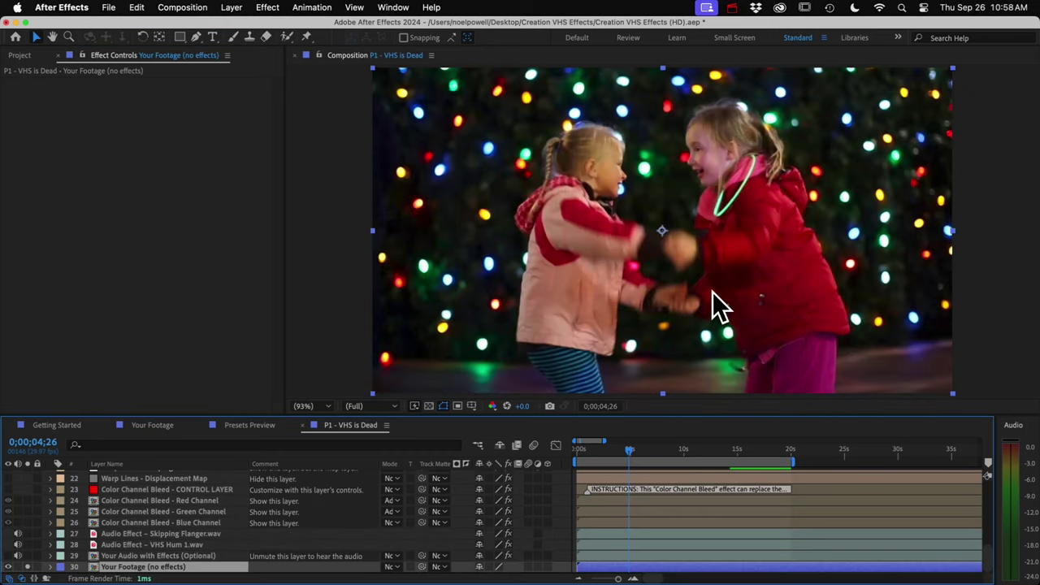
pyautogui.click(27, 566)
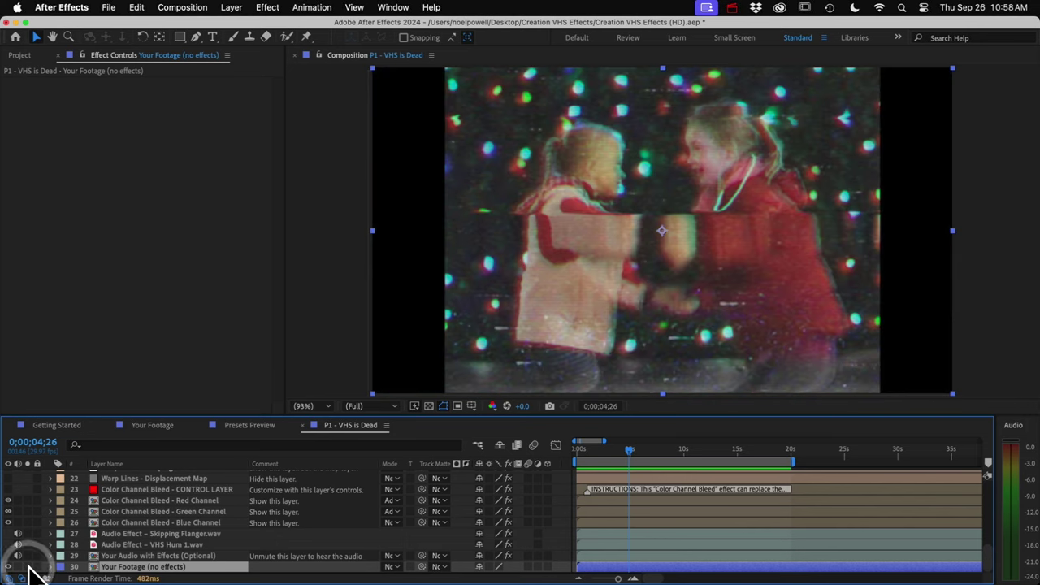
pyautogui.click(128, 555)
pyautogui.click(17, 556)
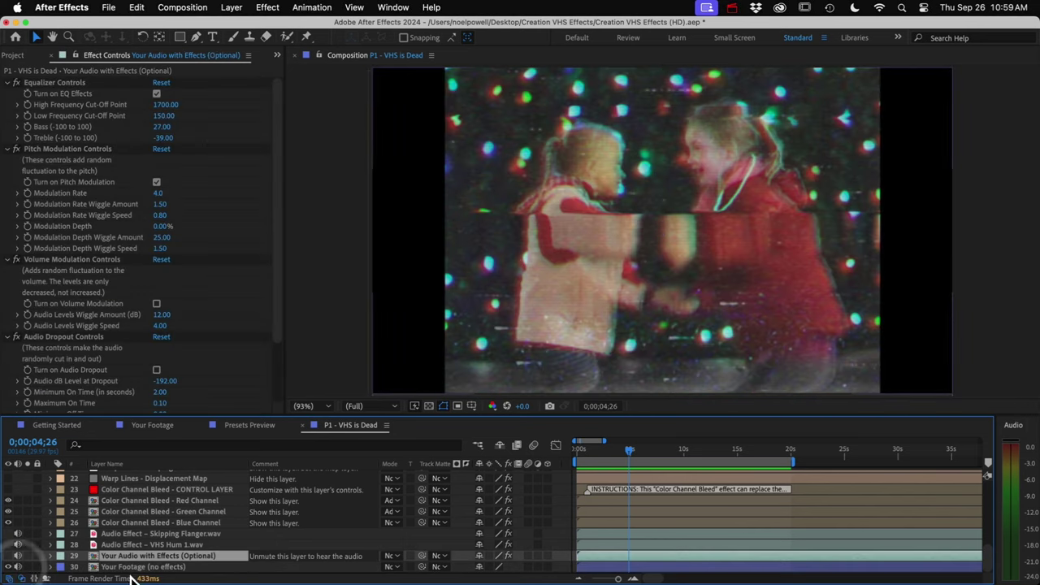
pyautogui.click(18, 555)
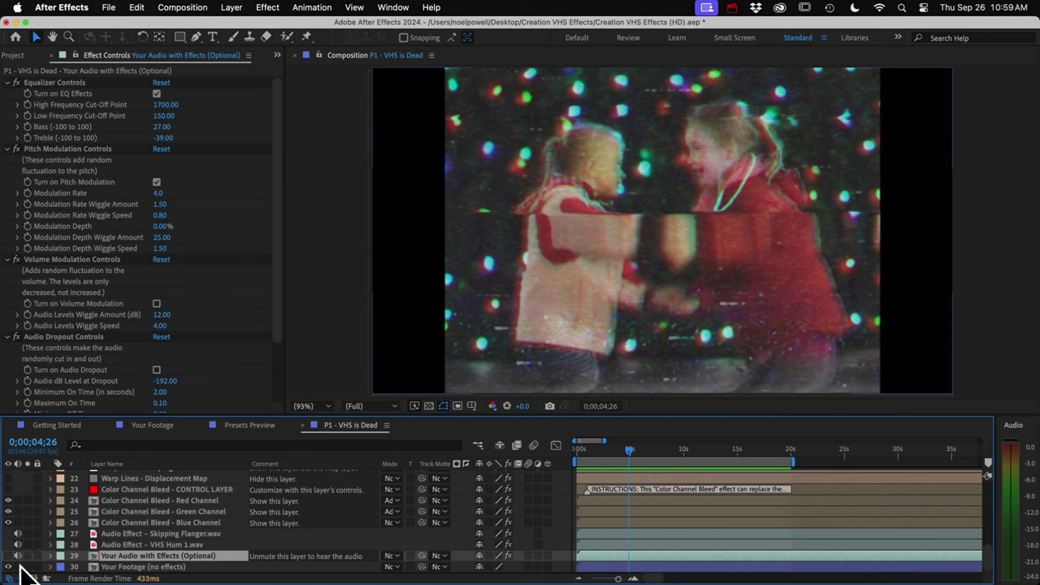
pyautogui.click(122, 546)
pyautogui.click(28, 546)
pyautogui.press('space')
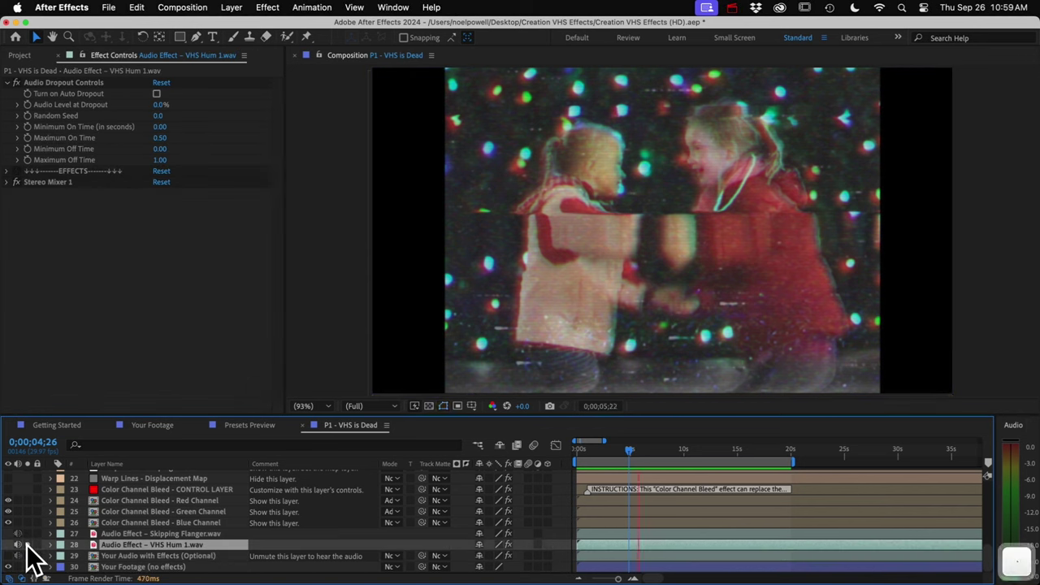
pyautogui.click(25, 546)
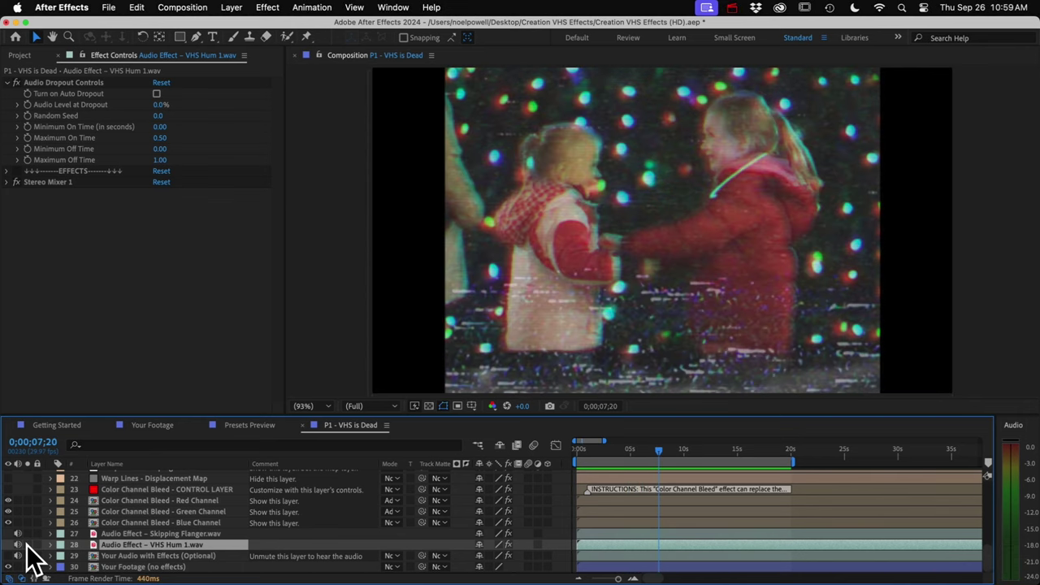
pyautogui.scroll(8, 185, 518)
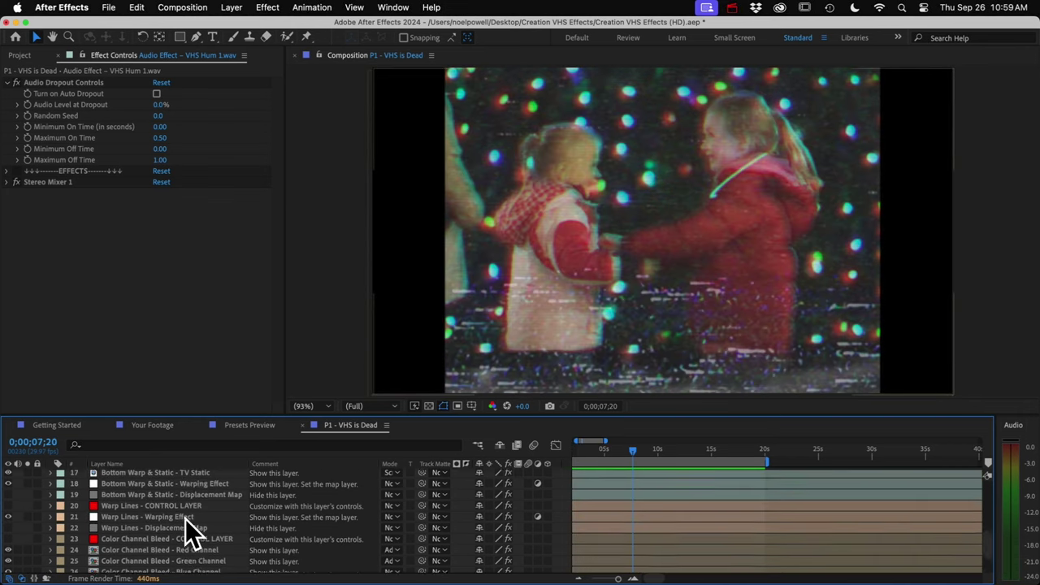
pyautogui.scroll(10, 578, 488)
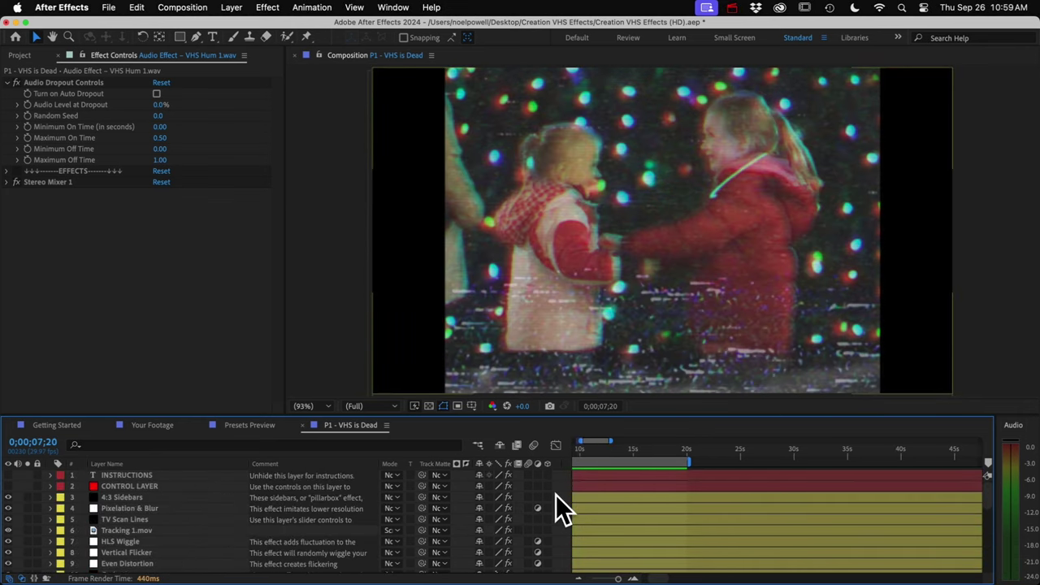
pyautogui.click(75, 520)
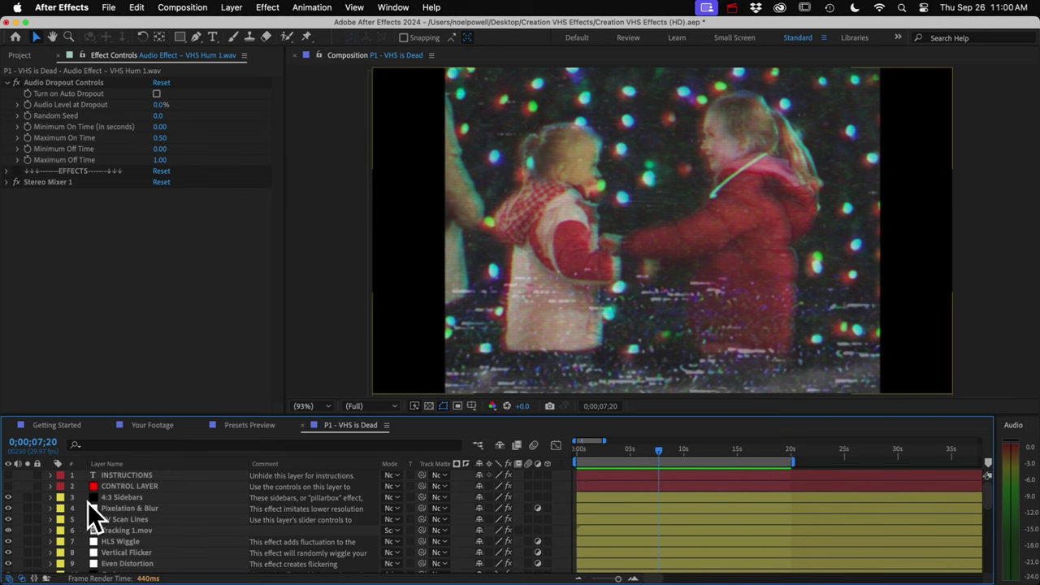
pyautogui.click(86, 475)
pyautogui.click(8, 475)
pyautogui.click(8, 475)
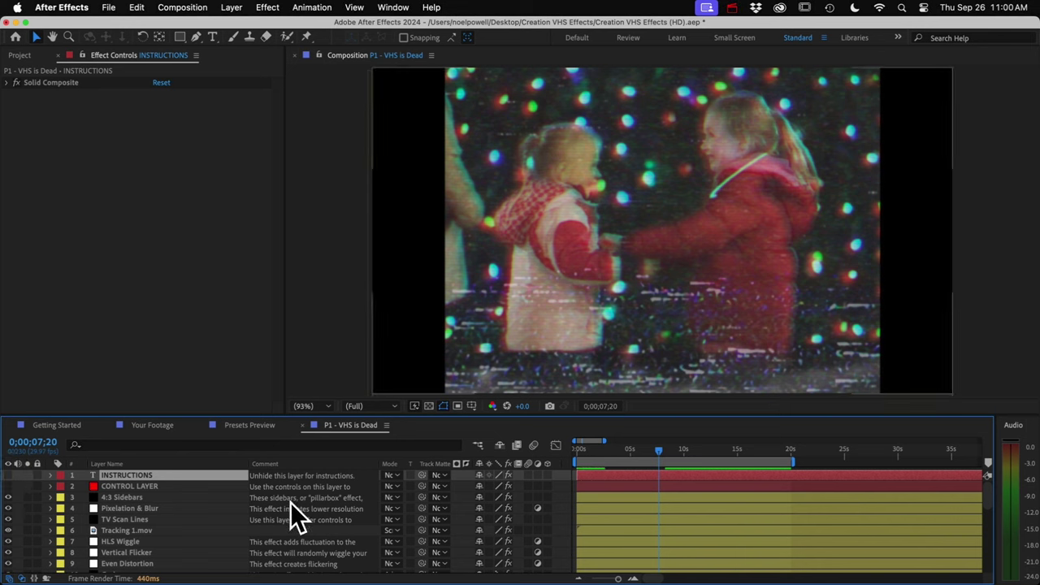
pyautogui.scroll(-7, 650, 550)
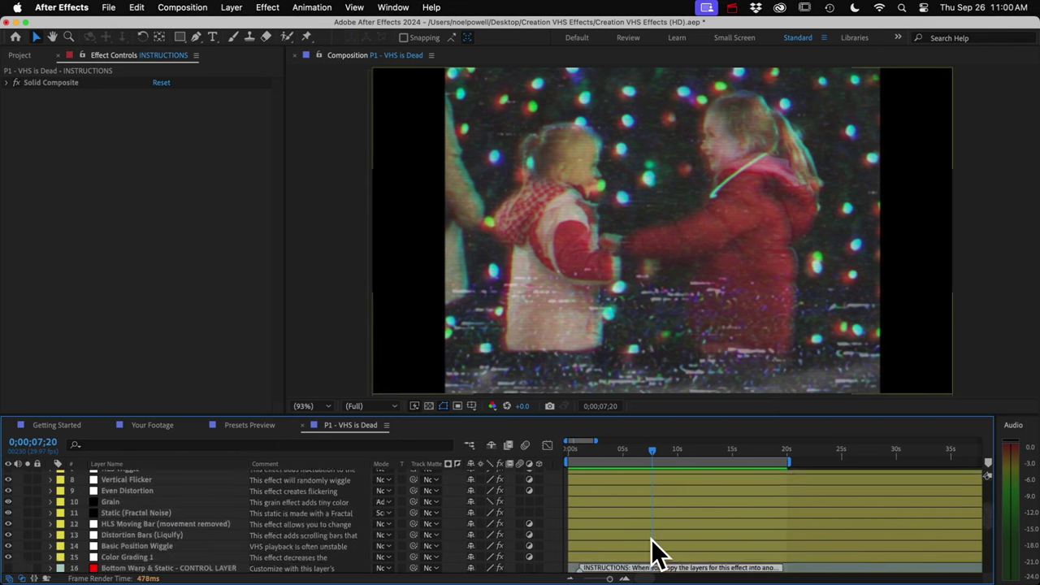
pyautogui.scroll(2, 652, 538)
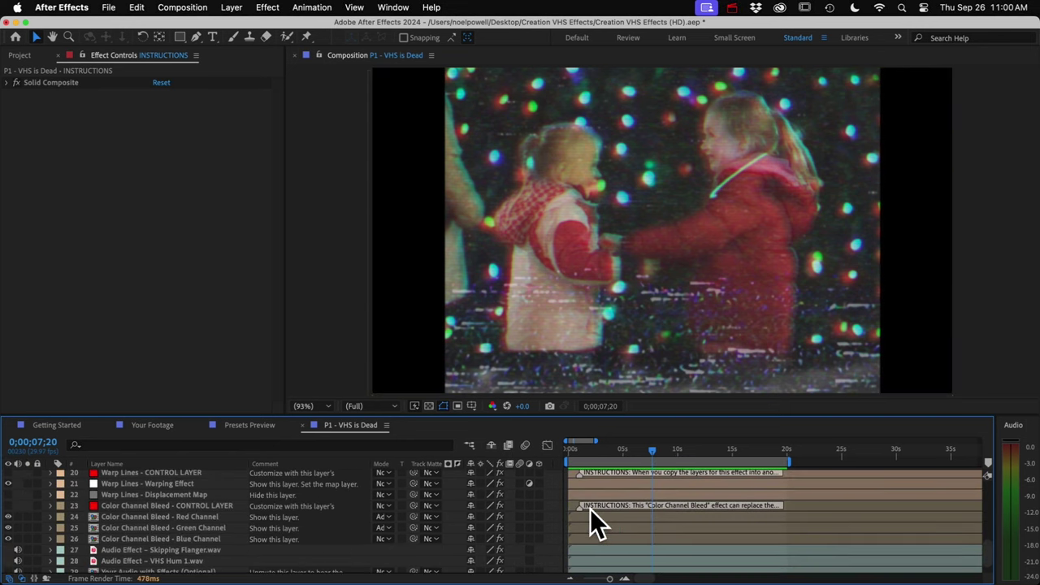
pyautogui.doubleClick(580, 506)
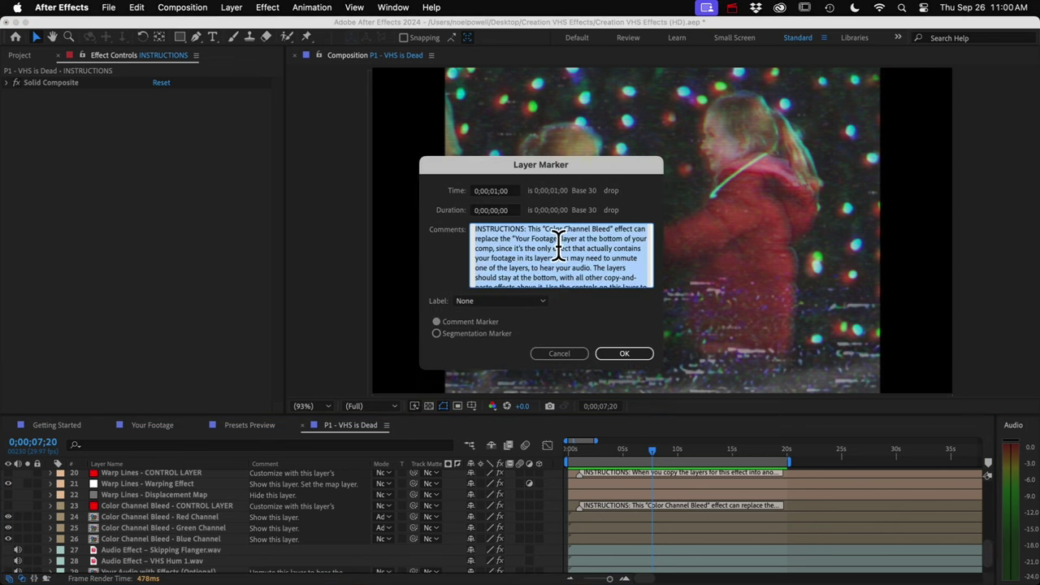
pyautogui.scroll(-5, 555, 260)
pyautogui.scroll(5, 556, 263)
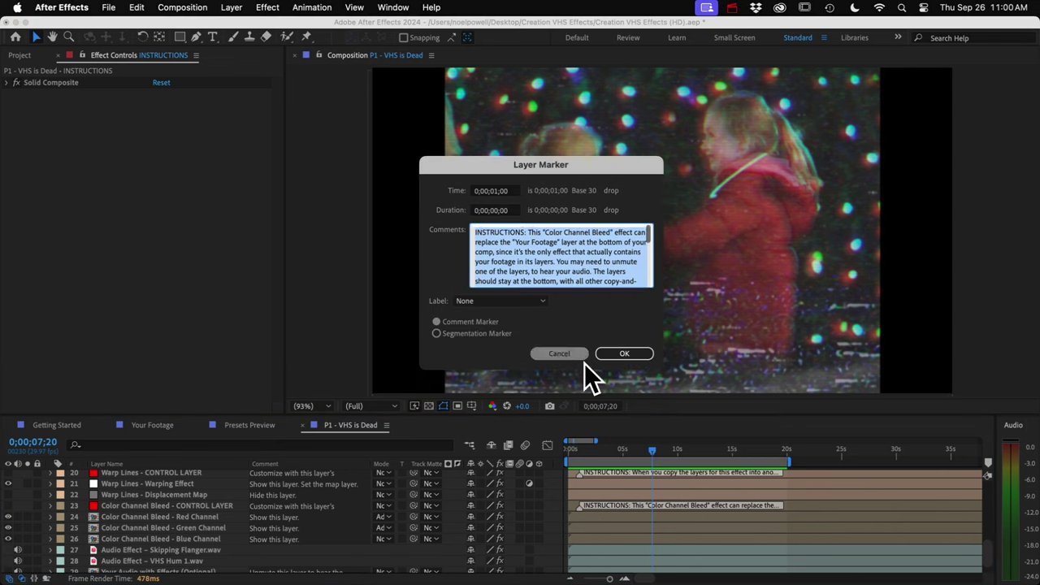
pyautogui.click(565, 355)
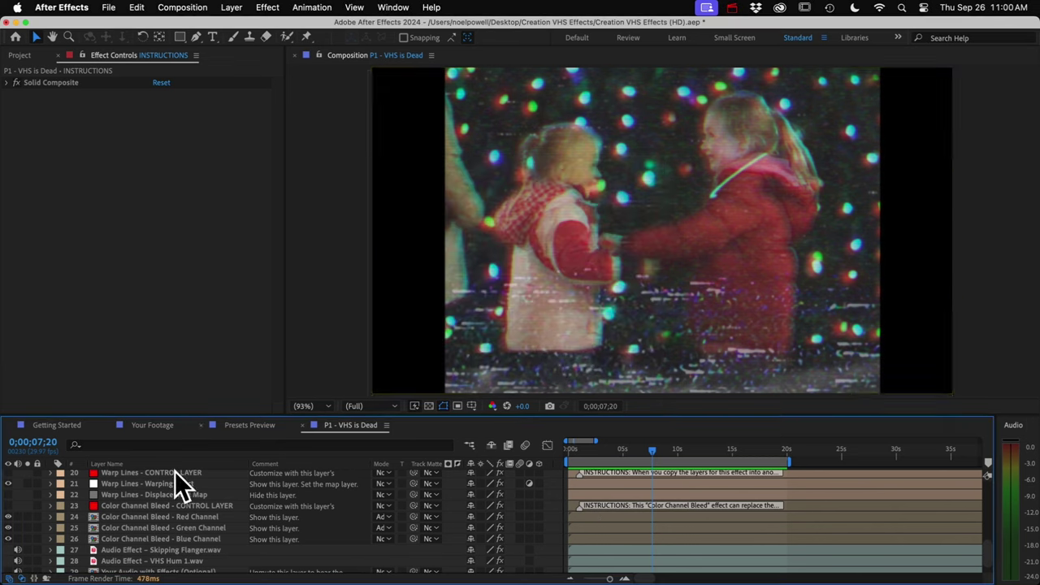
# - Lower the CONTROL LAYER's Intensity and switch the VHS effects off and back on
pyautogui.scroll(10, 142, 508)
pyautogui.click(121, 486)
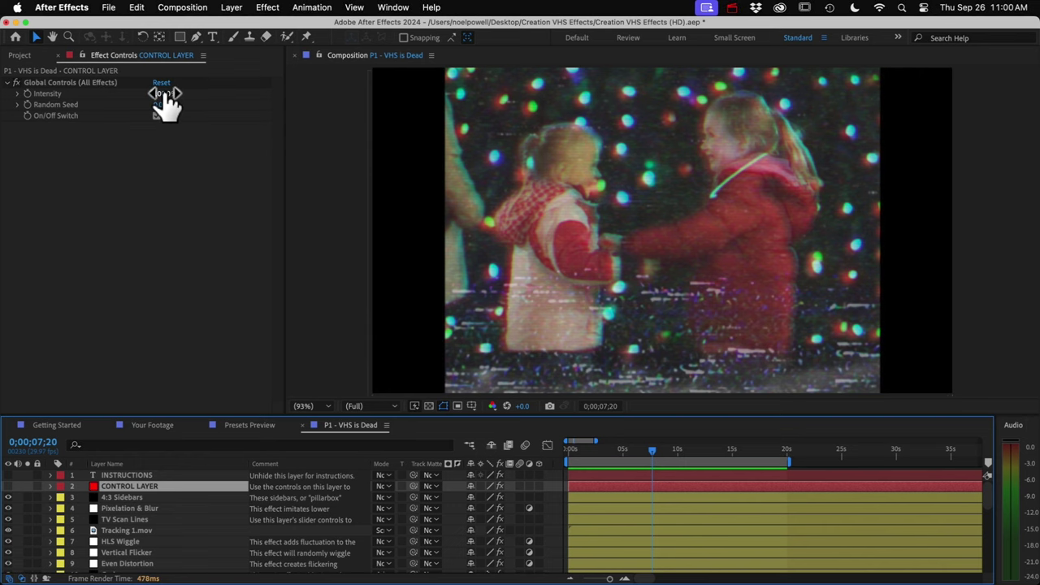
pyautogui.moveTo(165, 95)
pyautogui.mouseDown()
pyautogui.moveTo(109, 90)
pyautogui.moveTo(313, 88)
pyautogui.moveTo(192, 84)
pyautogui.moveTo(163, 100)
pyautogui.moveTo(172, 102)
pyautogui.mouseUp()
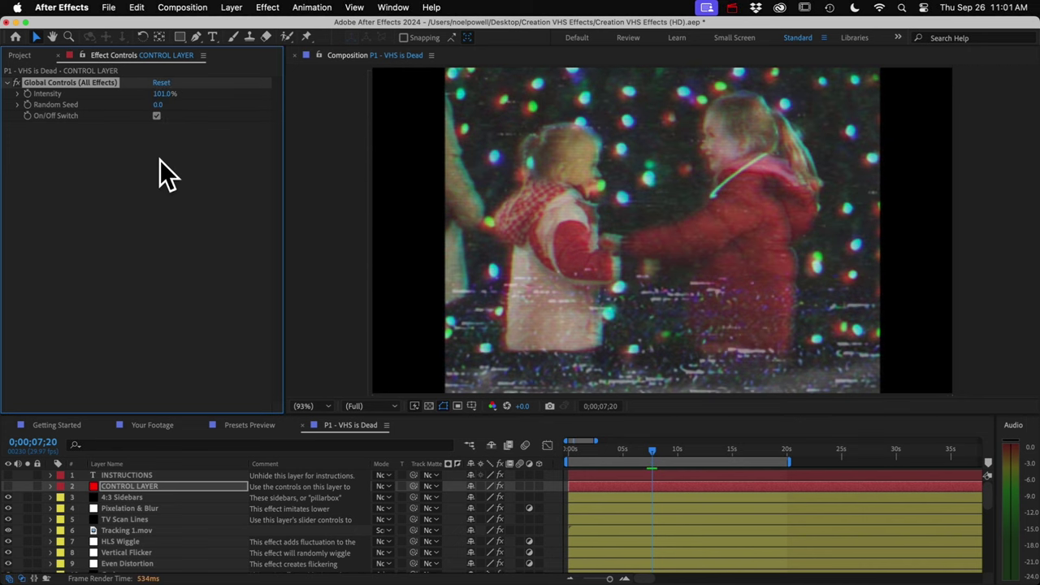
pyautogui.click(156, 116)
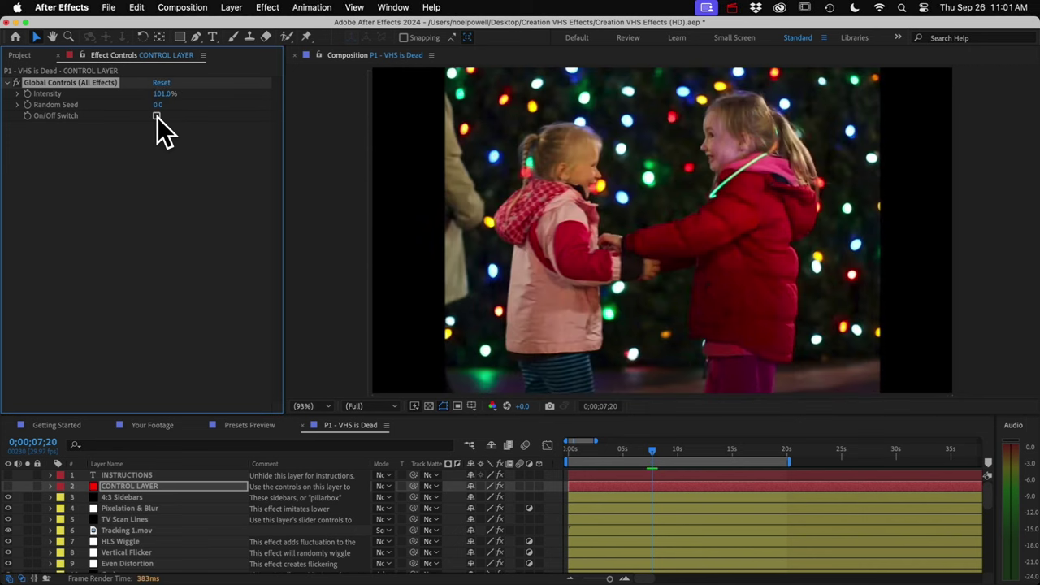
pyautogui.click(157, 116)
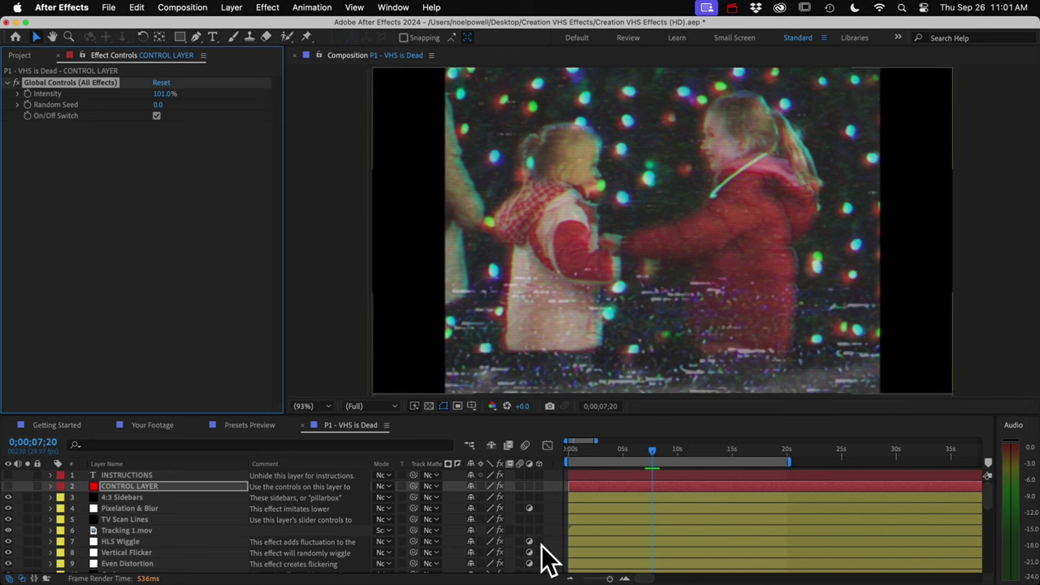
# - Shorten the work area to about 13 seconds
pyautogui.scroll(-4, 210, 551)
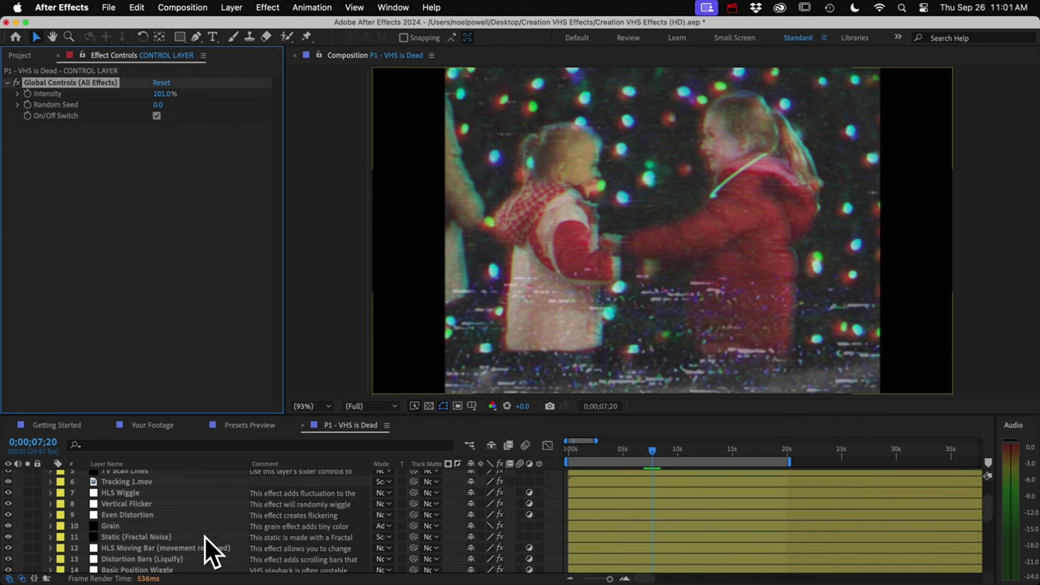
pyautogui.scroll(4, 209, 551)
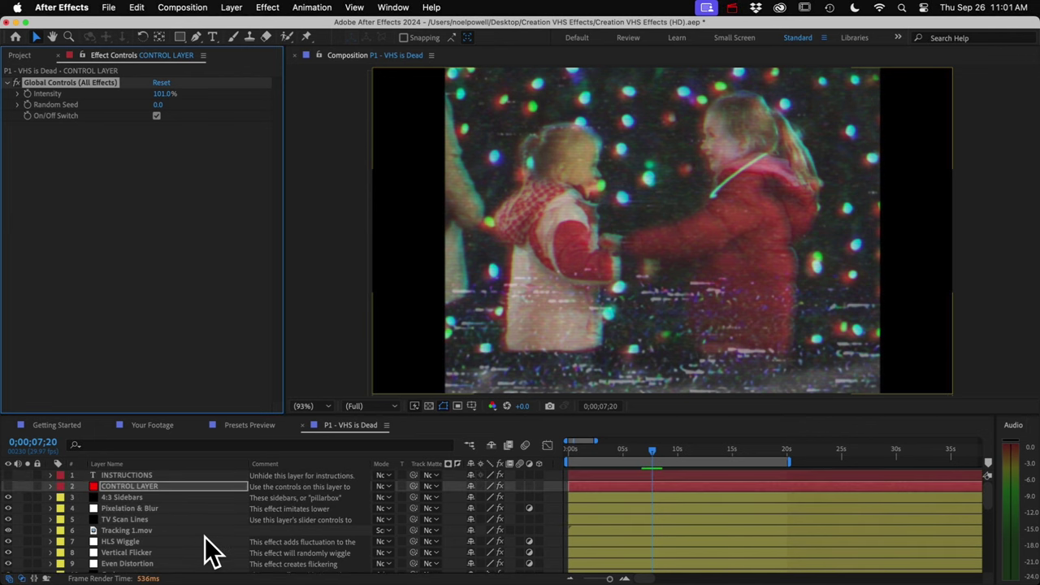
pyautogui.moveTo(789, 463)
pyautogui.mouseDown()
pyautogui.moveTo(714, 469)
pyautogui.moveTo(784, 463)
pyautogui.mouseUp()
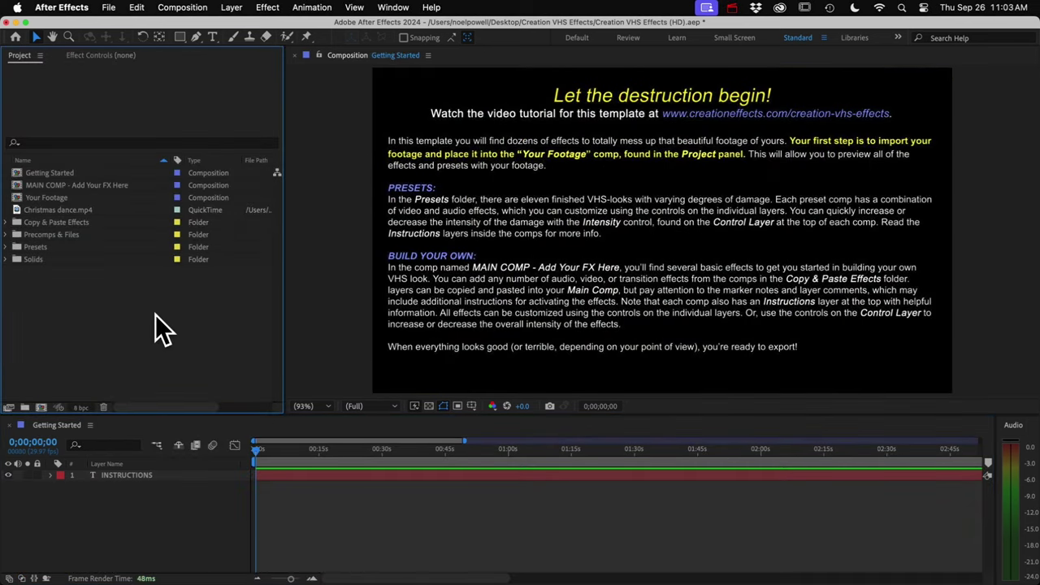
# - Open MAIN COMP - Add Your FX Here and hide its INSTRUCTIONS and CONTROL LAYER layers
pyautogui.click(44, 186)
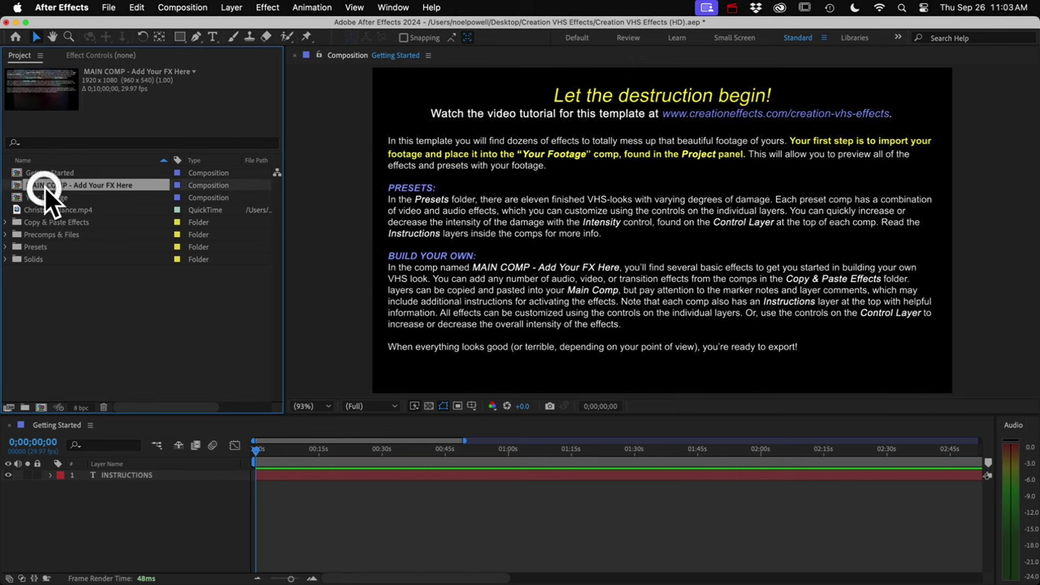
pyautogui.doubleClick(114, 186)
pyautogui.moveTo(8, 474); pyautogui.dragTo(8, 486)
# - Inspect the Your Footage and VHS Hum layers, flash INSTRUCTIONS, then select CONTROL LAYER
pyautogui.click(129, 564)
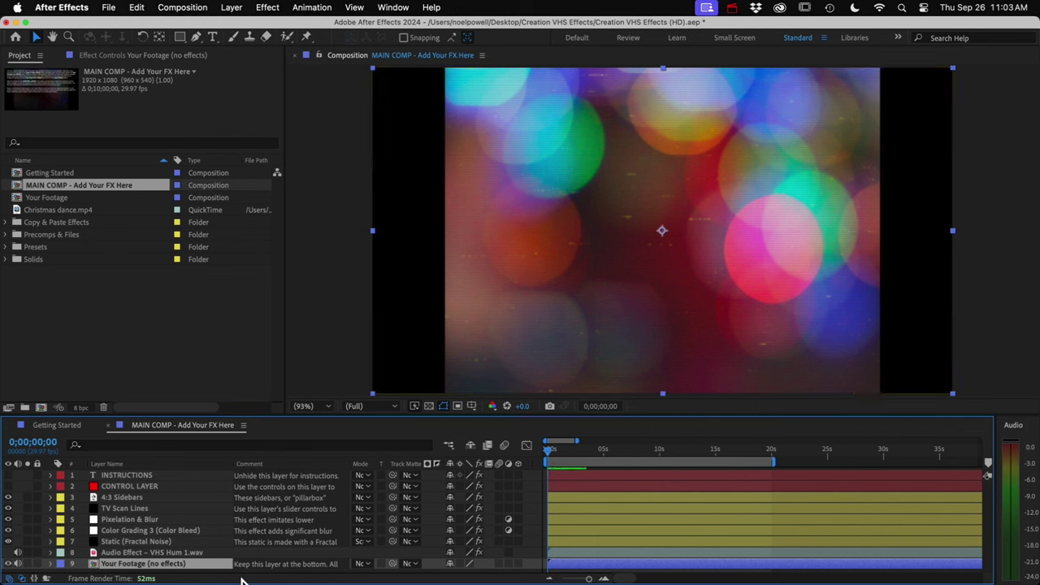
pyautogui.click(167, 553)
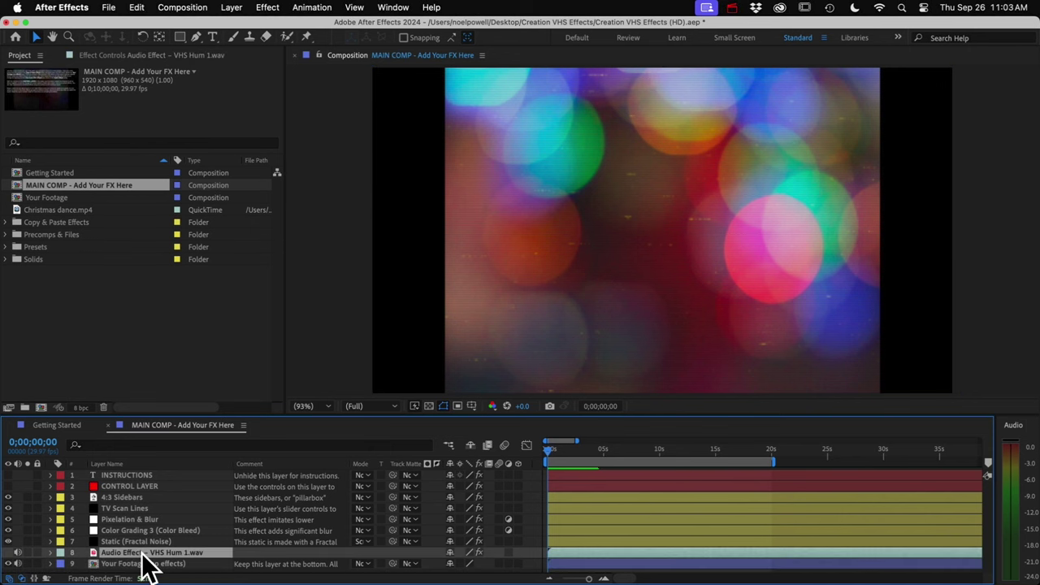
pyautogui.click(8, 476)
pyautogui.click(8, 475)
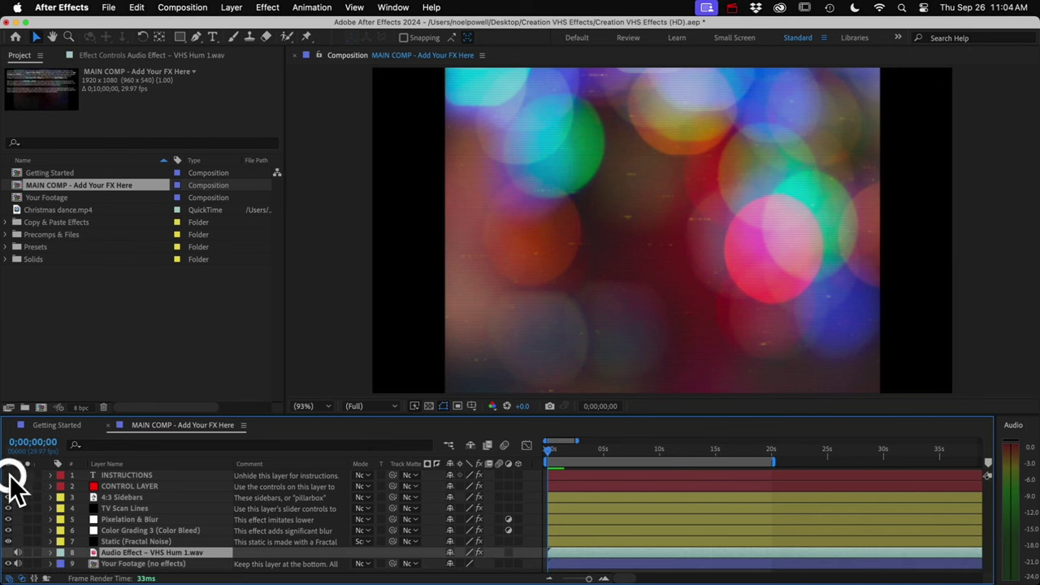
pyautogui.click(119, 486)
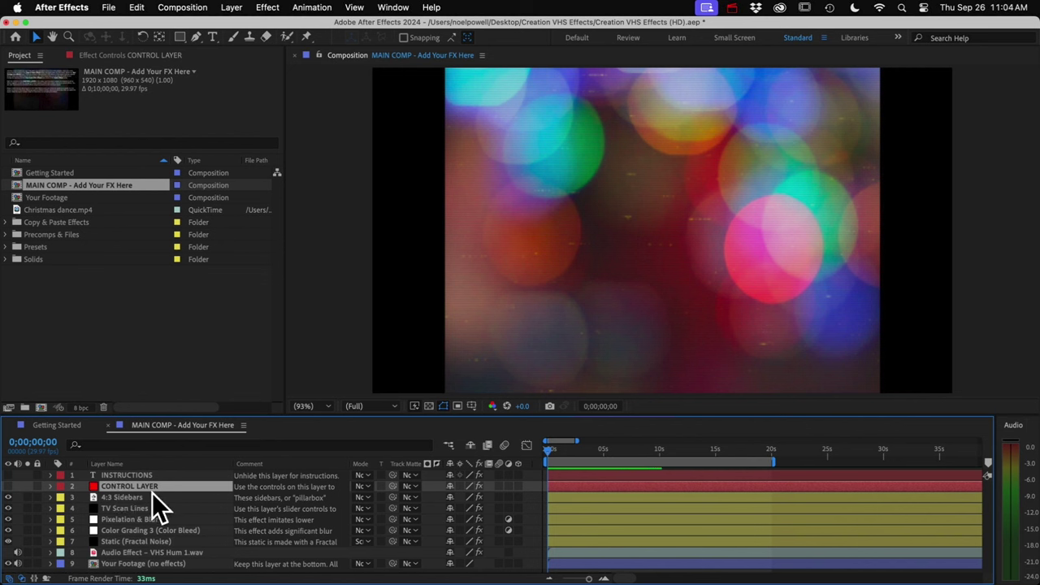
# - Expand Copy & Paste Effects, open the Video Effects comp, and hide its INSTRUCTIONS layer
pyautogui.click(50, 223)
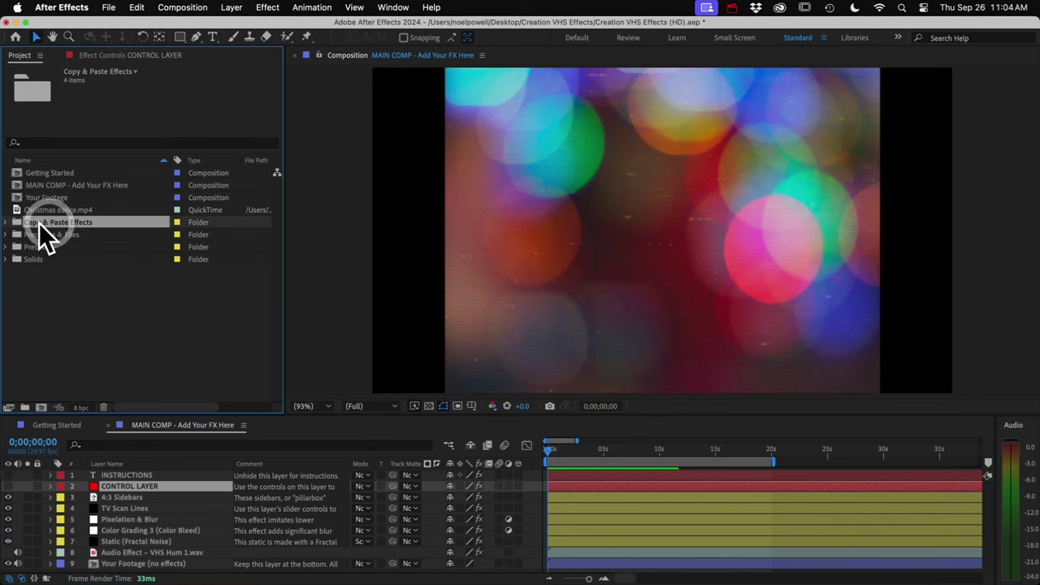
pyautogui.click(7, 221)
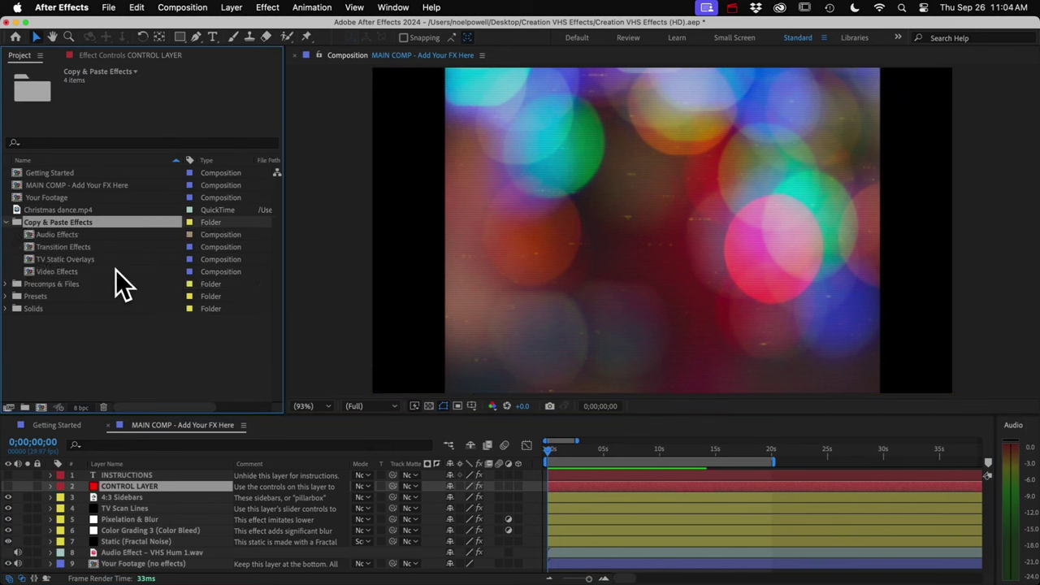
pyautogui.click(50, 236)
pyautogui.click(62, 247)
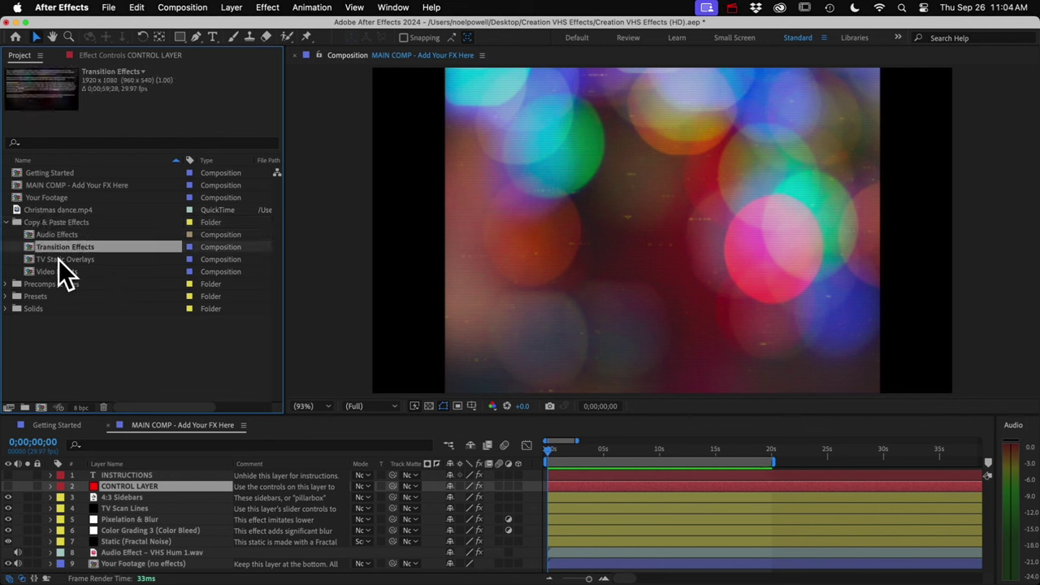
pyautogui.click(58, 260)
pyautogui.click(57, 271)
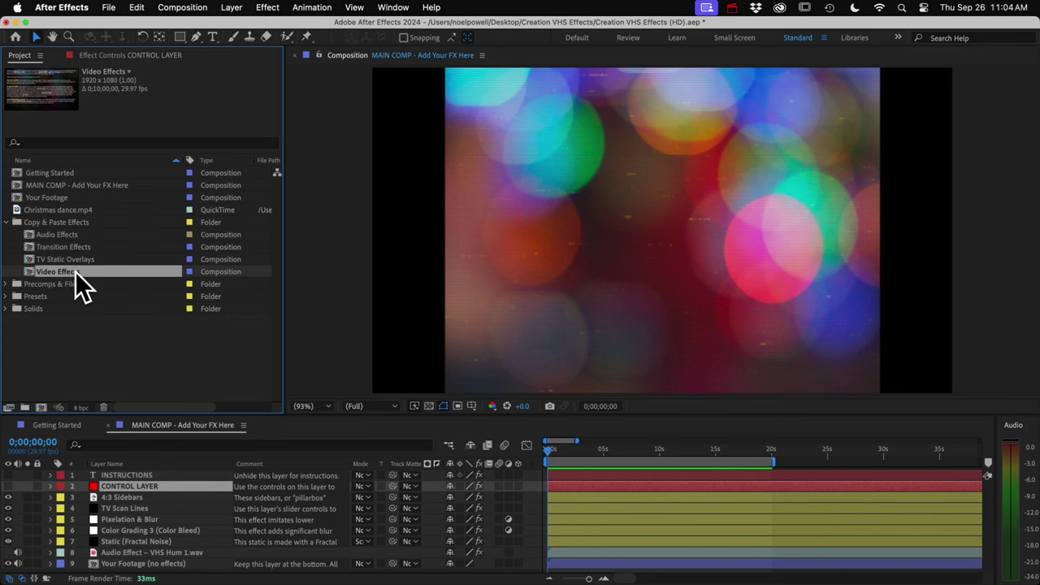
pyautogui.doubleClick(50, 272)
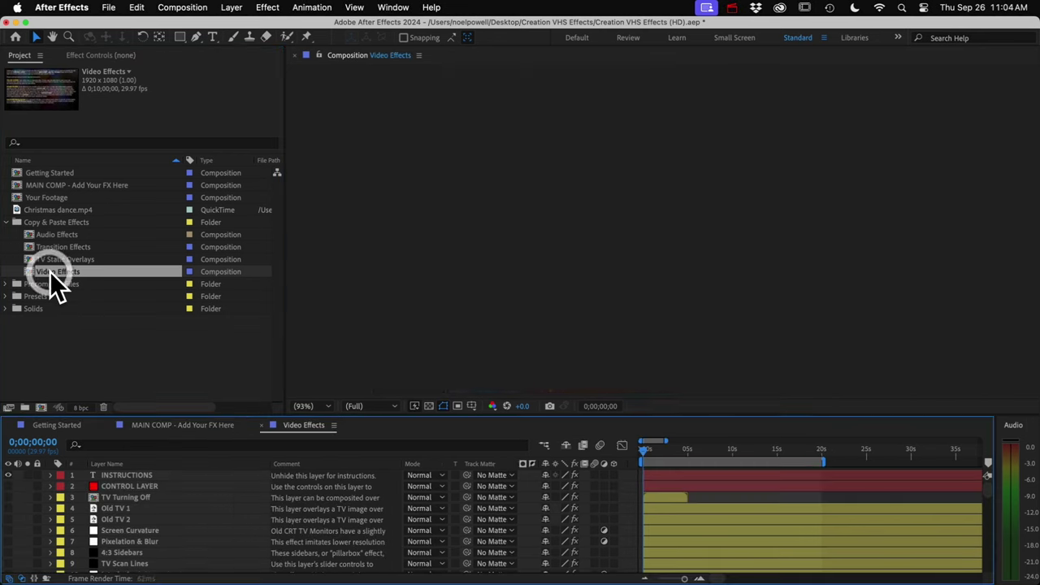
pyautogui.click(8, 474)
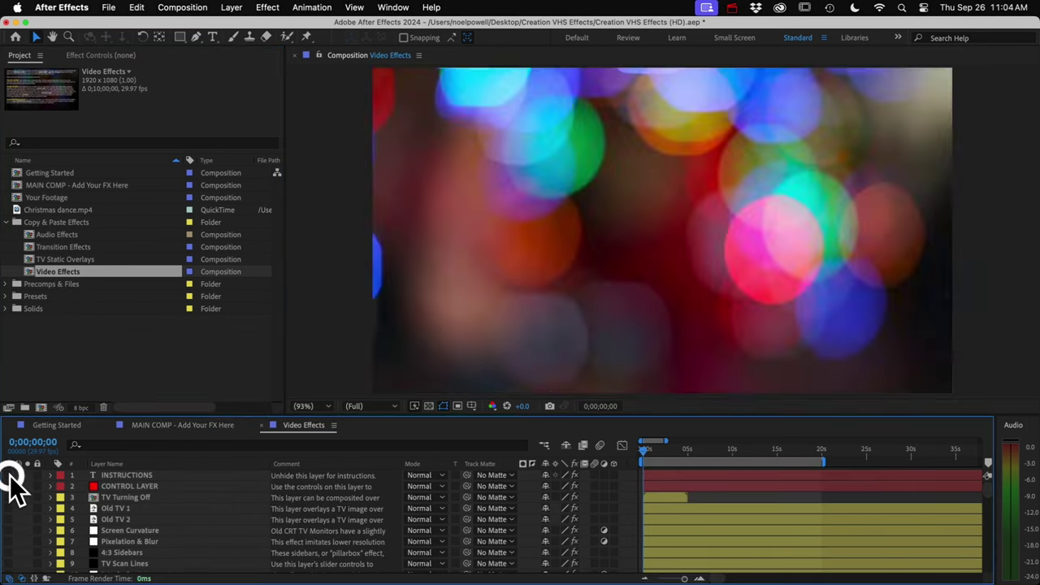
# - Briefly preview the Old TV 1 frame and Static (Fractal Noise) effects, hiding each again
pyautogui.click(8, 508)
pyautogui.click(8, 508)
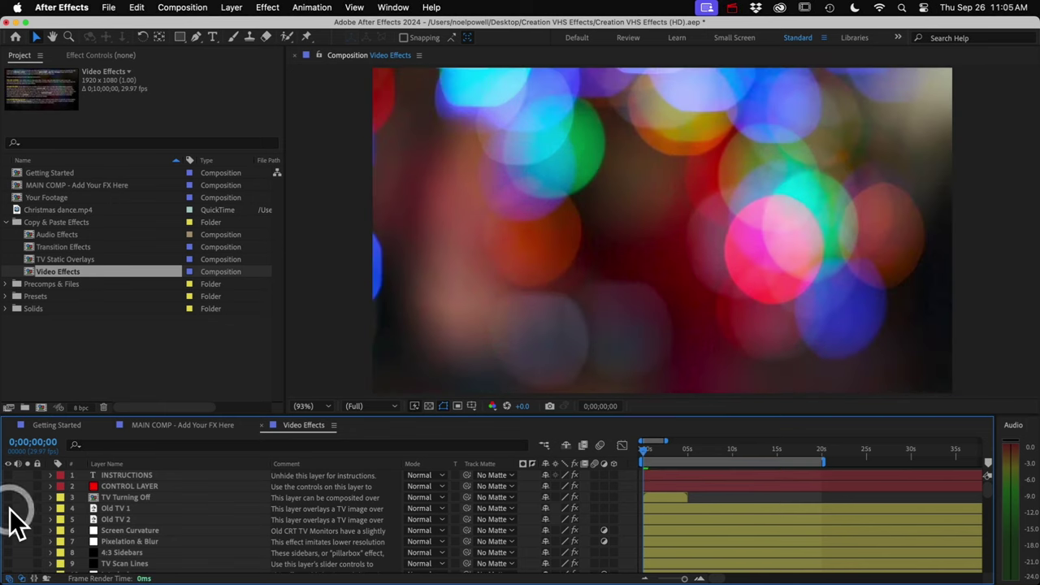
pyautogui.scroll(-5, 10, 524)
pyautogui.scroll(-2, 11, 540)
pyautogui.click(8, 514)
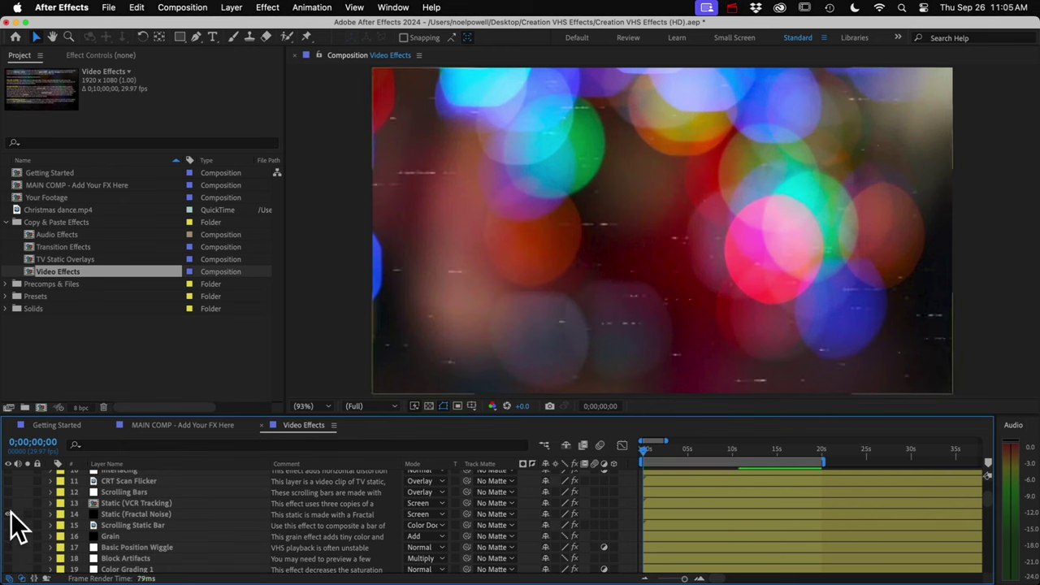
pyautogui.click(8, 514)
pyautogui.scroll(-7, 8, 520)
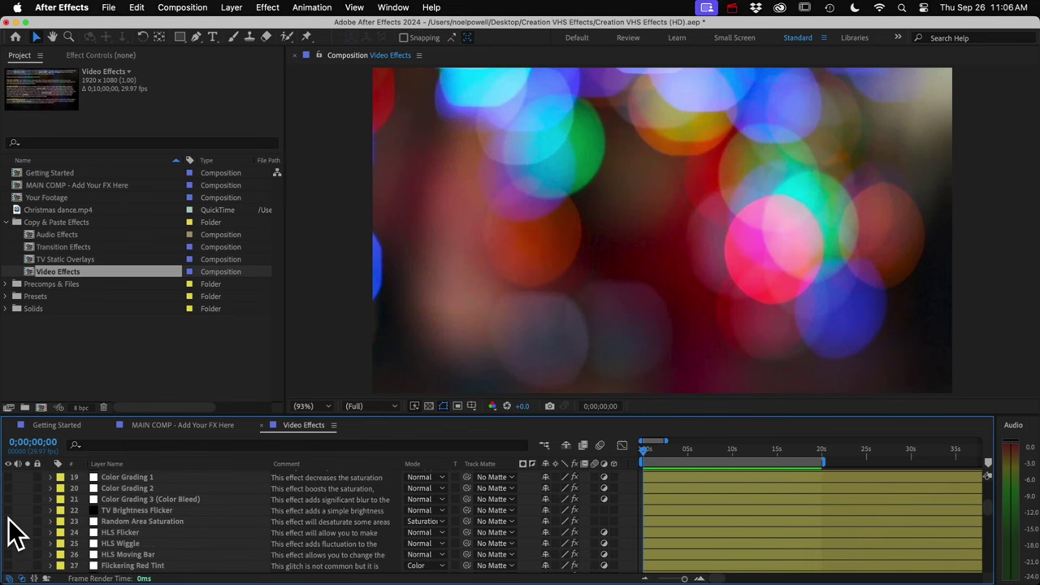
pyautogui.scroll(-5, 16, 532)
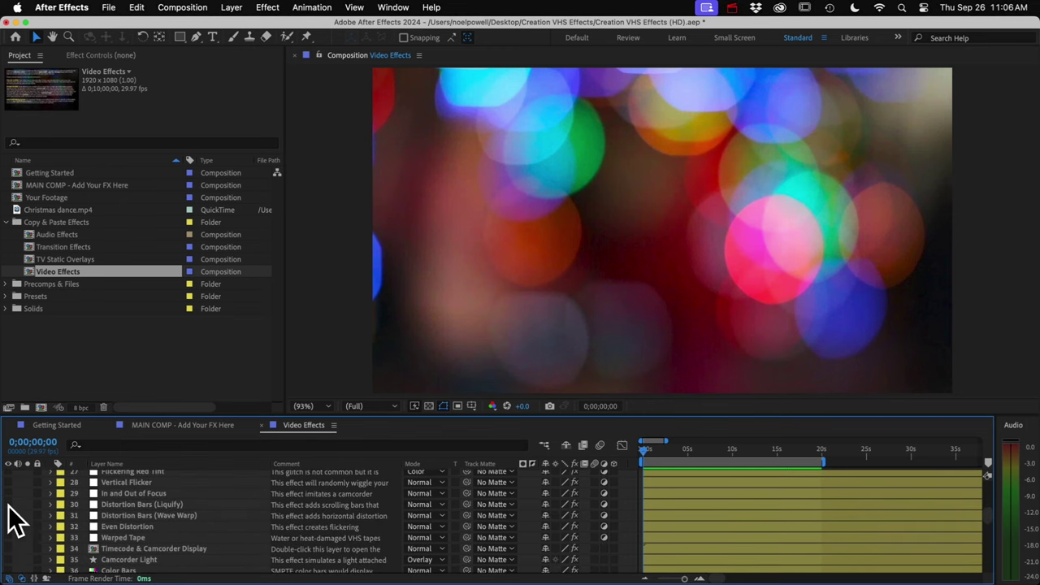
# - Enable and preview Distortion Bars (Liquify), then display its effect settings
pyautogui.click(8, 503)
pyautogui.press('space')
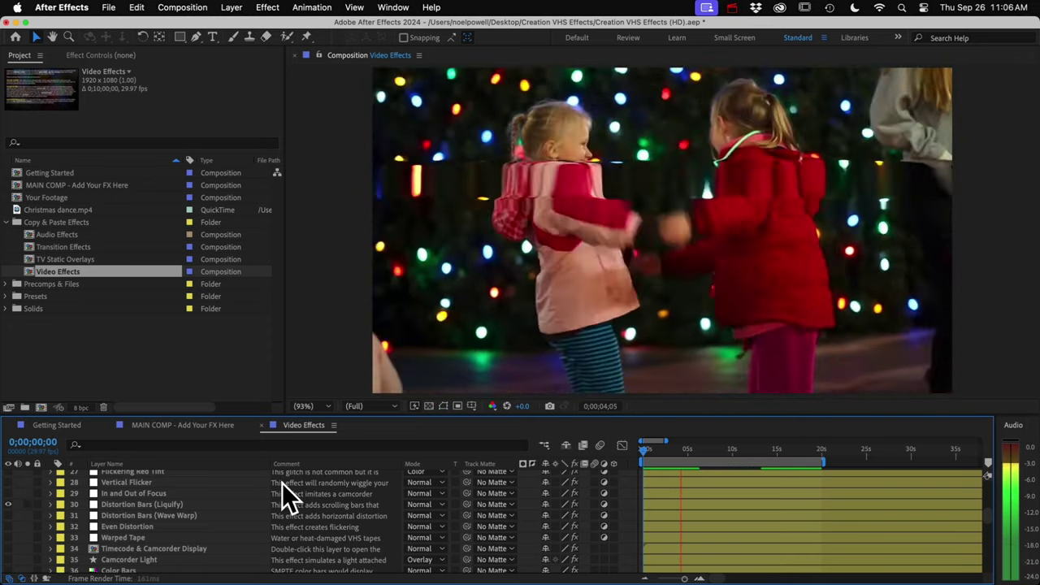
pyautogui.click(143, 505)
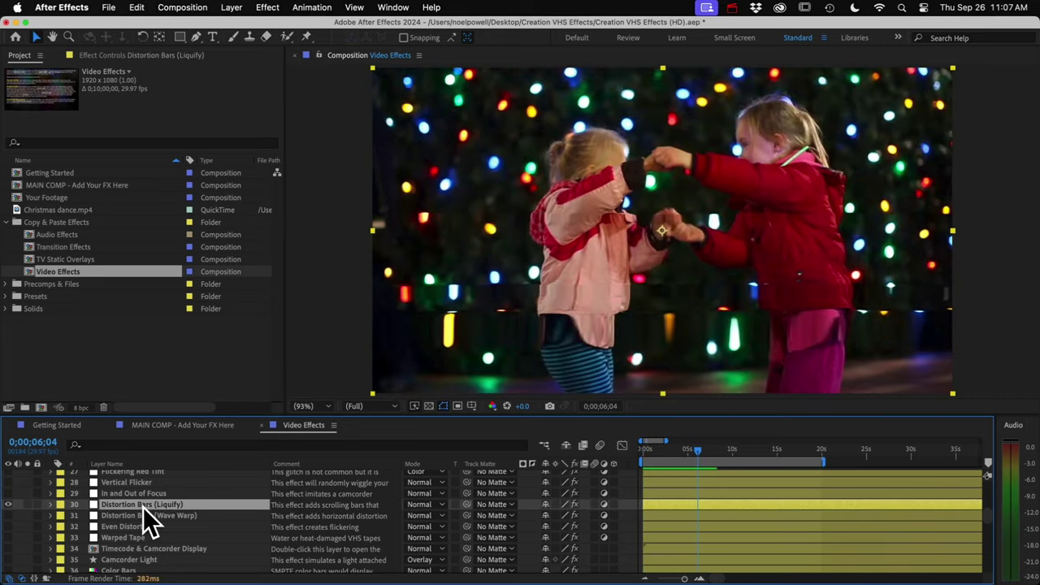
pyautogui.click(114, 55)
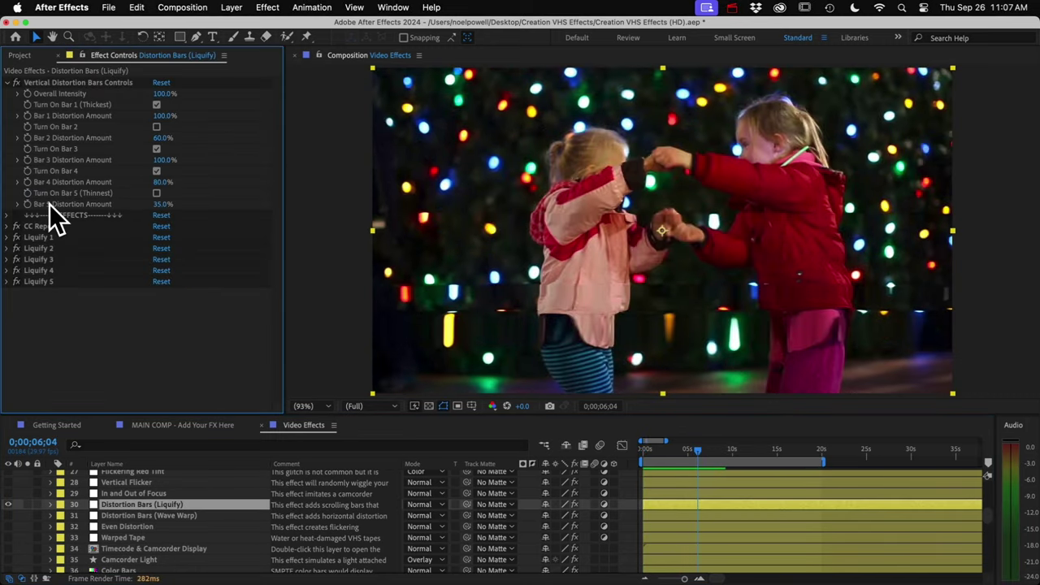
pyautogui.click(188, 505)
# - Copy Distortion Bars (Liquify) into MAIN COMP, move it to layer 6, then view TV Scan Lines
pyautogui.click(136, 8)
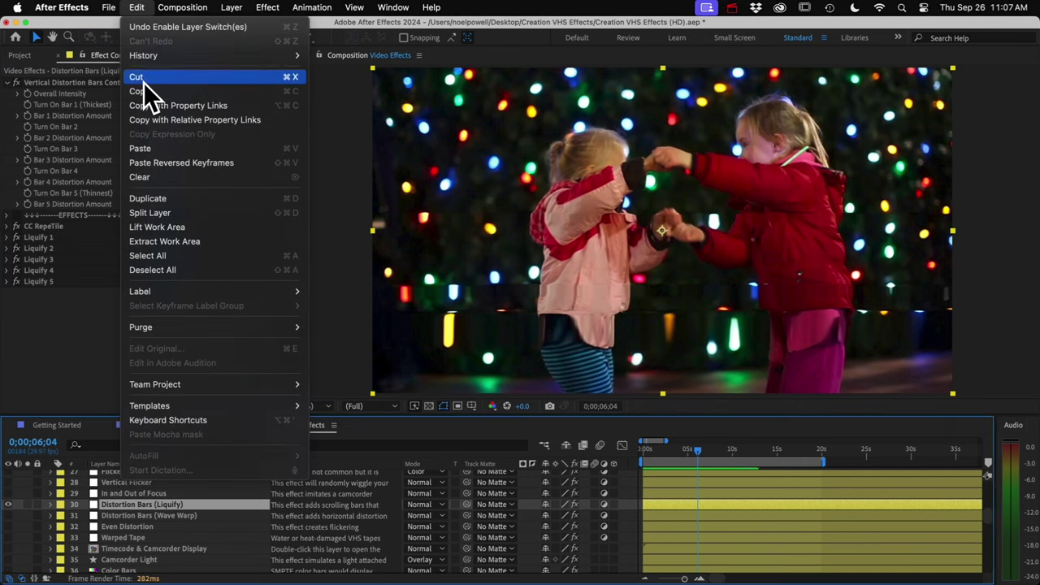
pyautogui.click(142, 90)
pyautogui.click(180, 428)
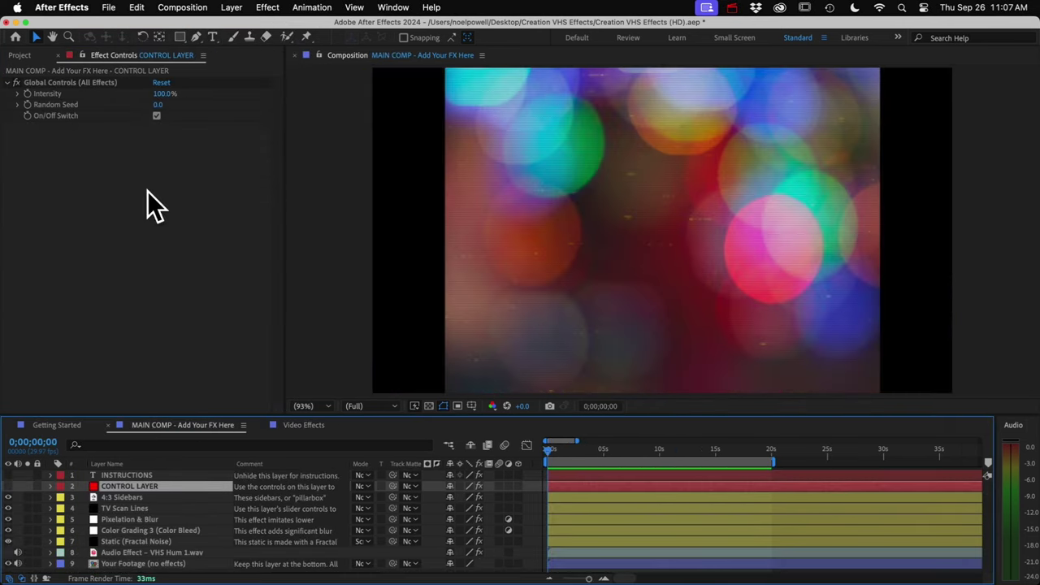
pyautogui.click(138, 7)
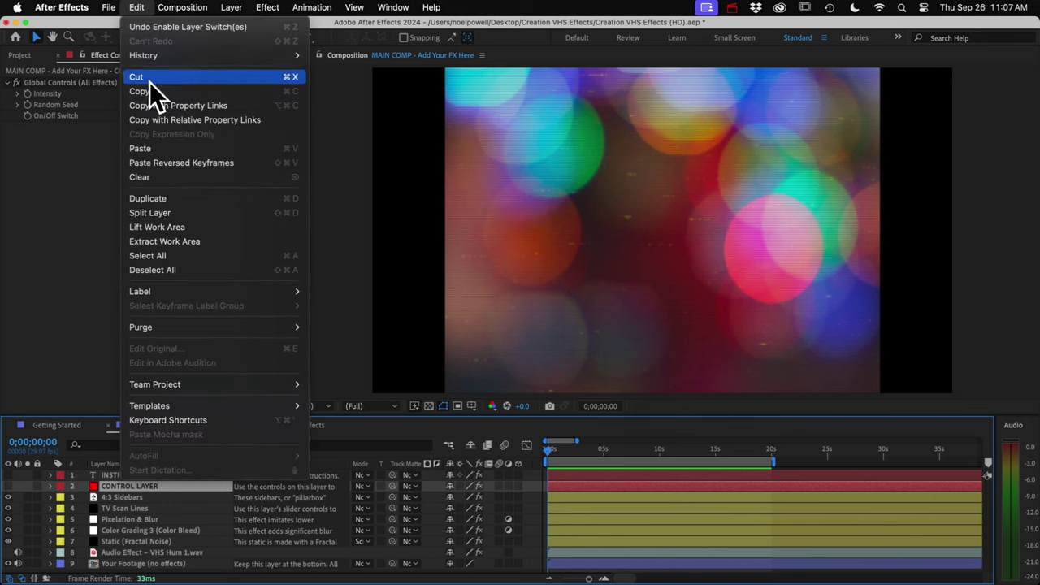
pyautogui.click(150, 149)
pyautogui.moveTo(148, 484)
pyautogui.mouseDown()
pyautogui.moveTo(135, 490)
pyautogui.moveTo(135, 558)
pyautogui.moveTo(133, 525)
pyautogui.mouseUp()
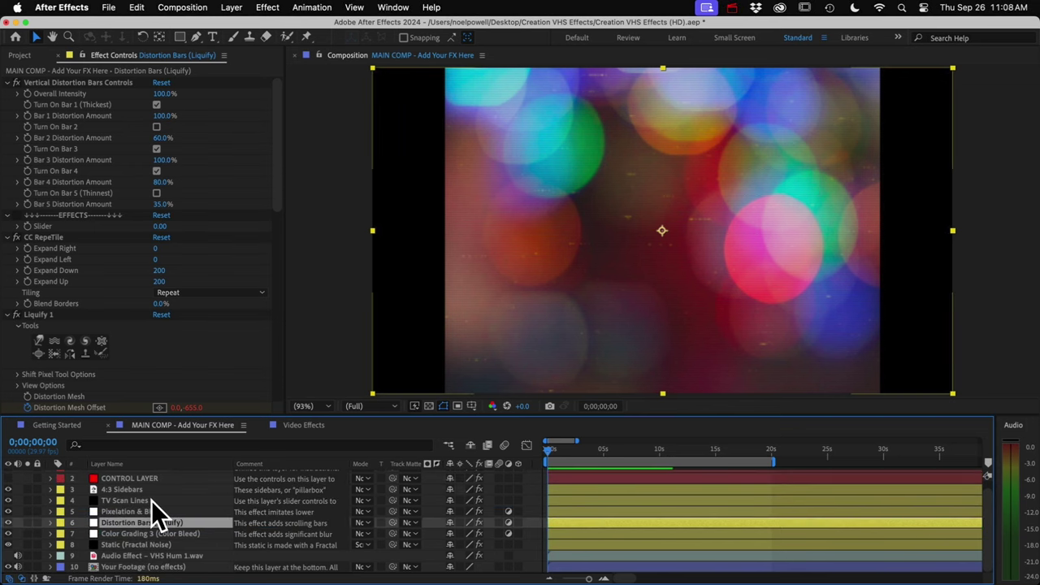
pyautogui.click(140, 501)
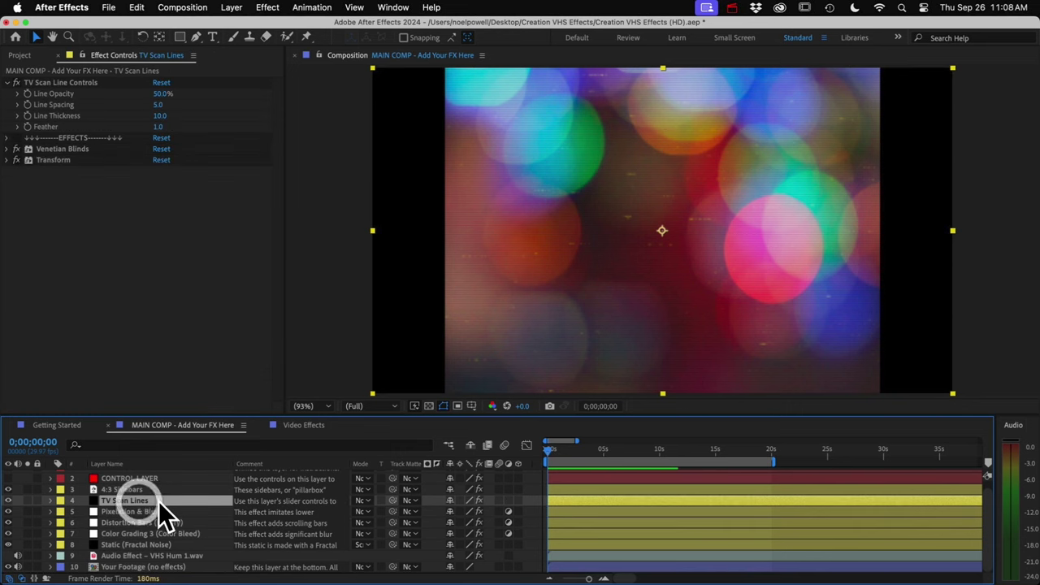
# - In Video Effects, hide Distortion Bars, enable Vertical Flicker, and preview its auto blinking
pyautogui.click(302, 425)
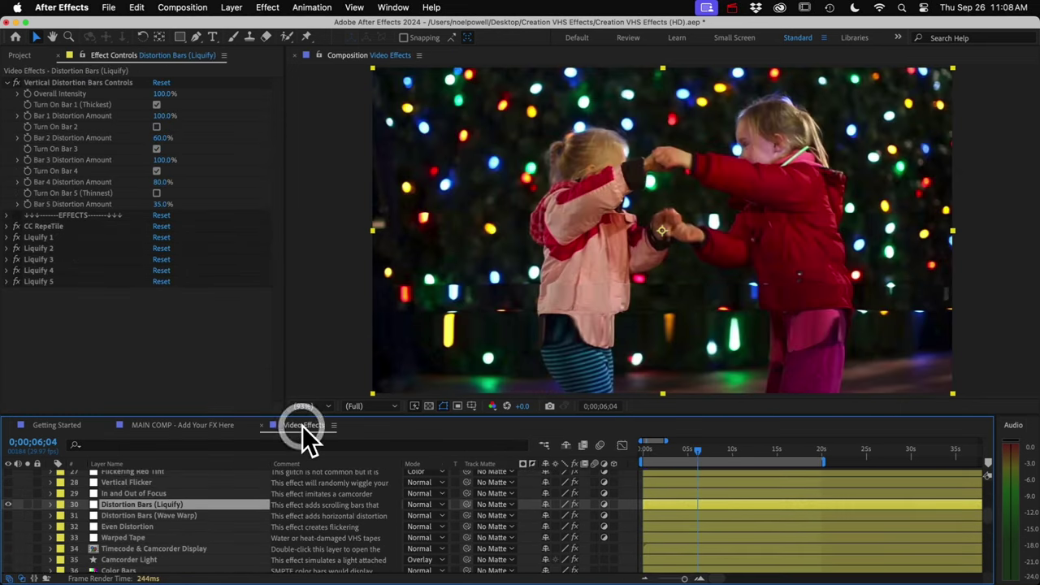
pyautogui.click(8, 505)
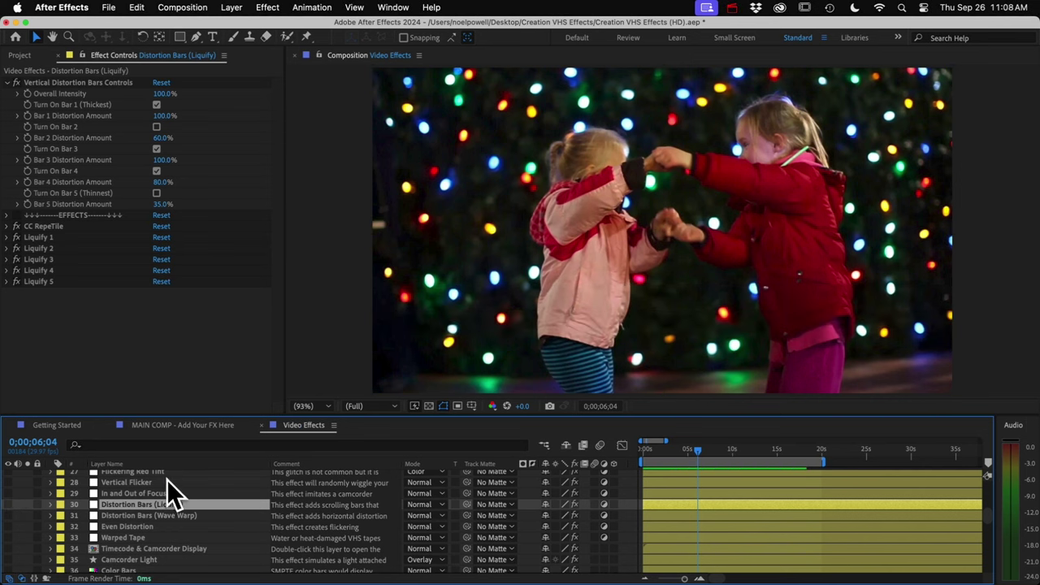
pyautogui.click(8, 482)
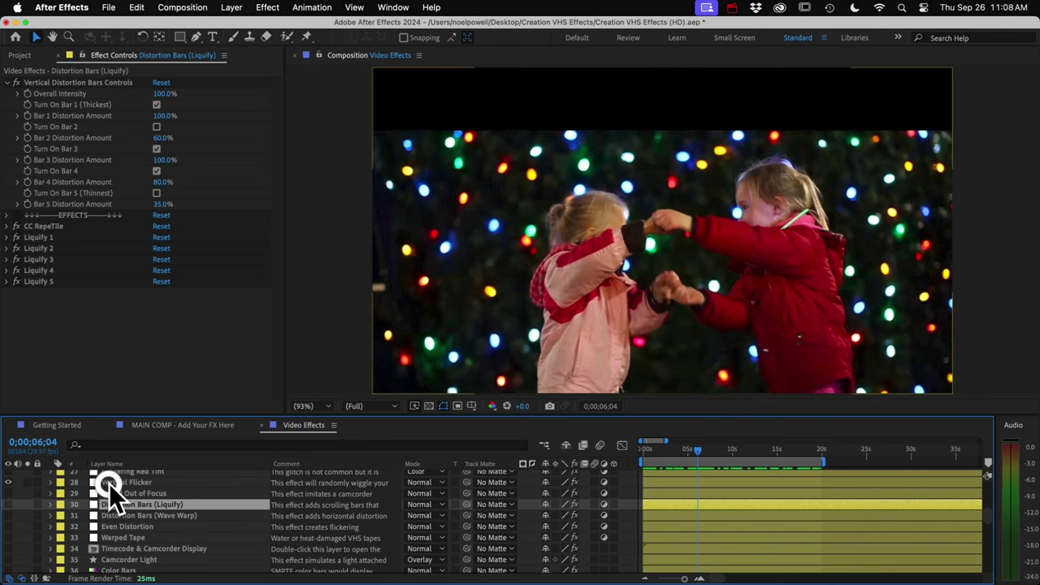
pyautogui.click(108, 483)
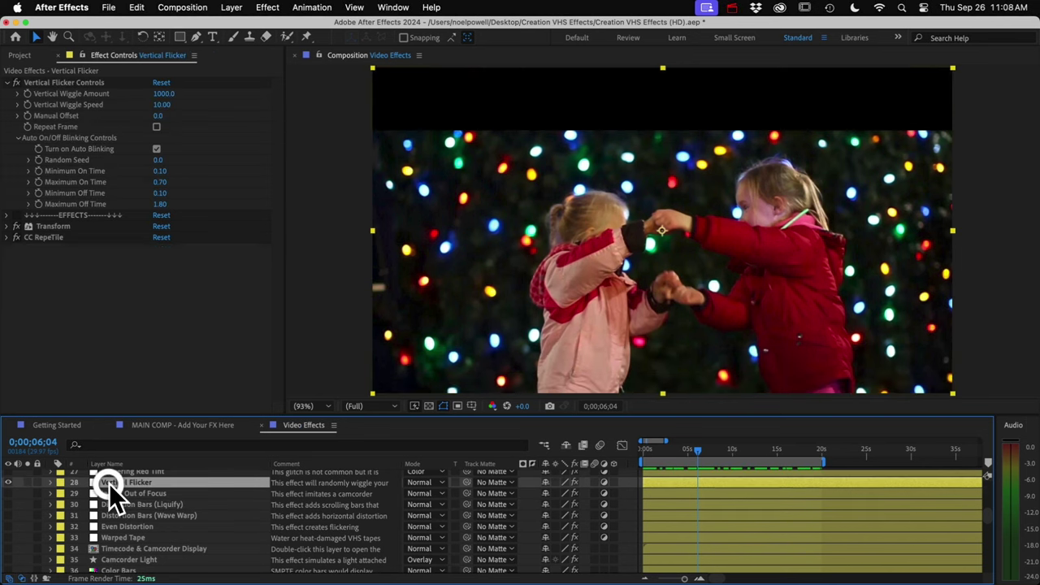
pyautogui.click(59, 138)
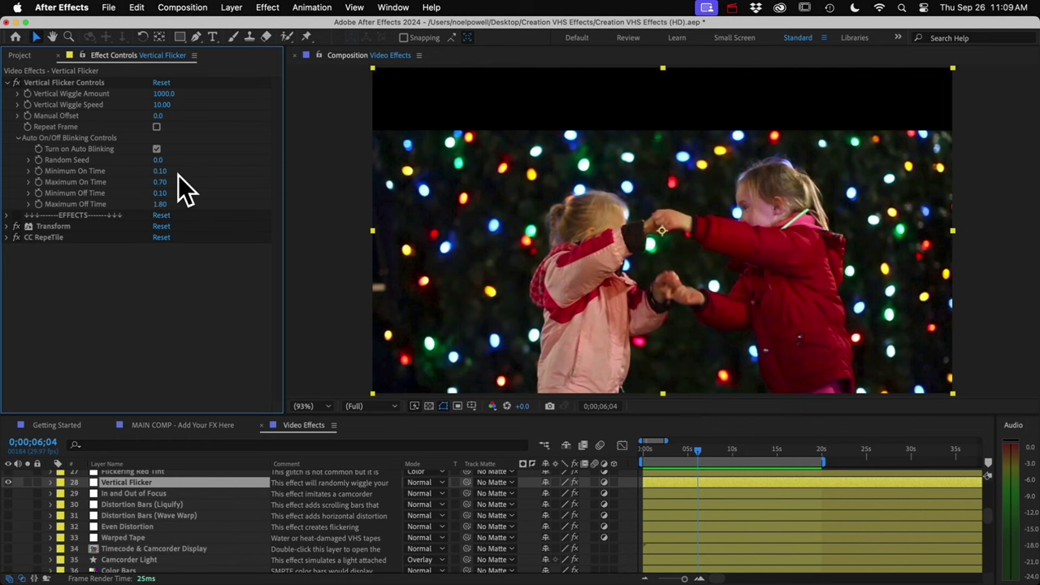
pyautogui.press('space')
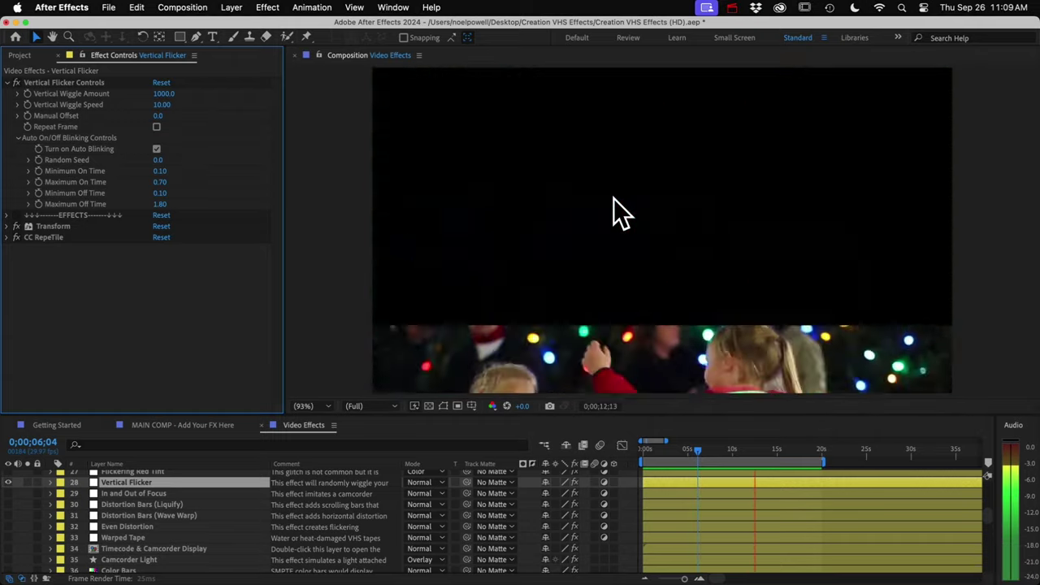
pyautogui.press('space')
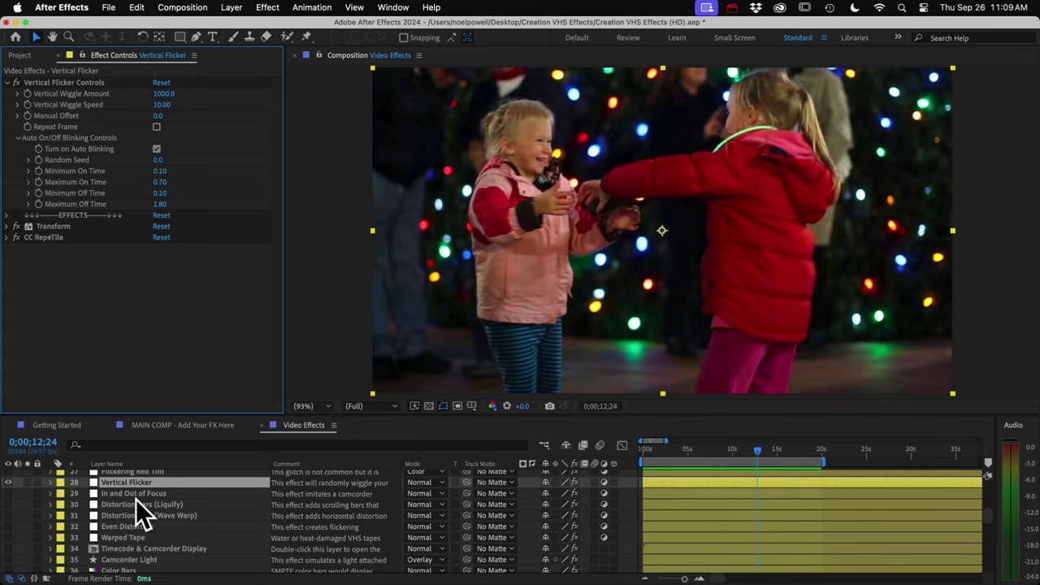
# - Select the Bottom Warp & Static control layer and turn on its TV Static and Warping Effect layers
pyautogui.scroll(-3, 727, 505)
pyautogui.scroll(-2, 686, 516)
pyautogui.scroll(-5, 686, 517)
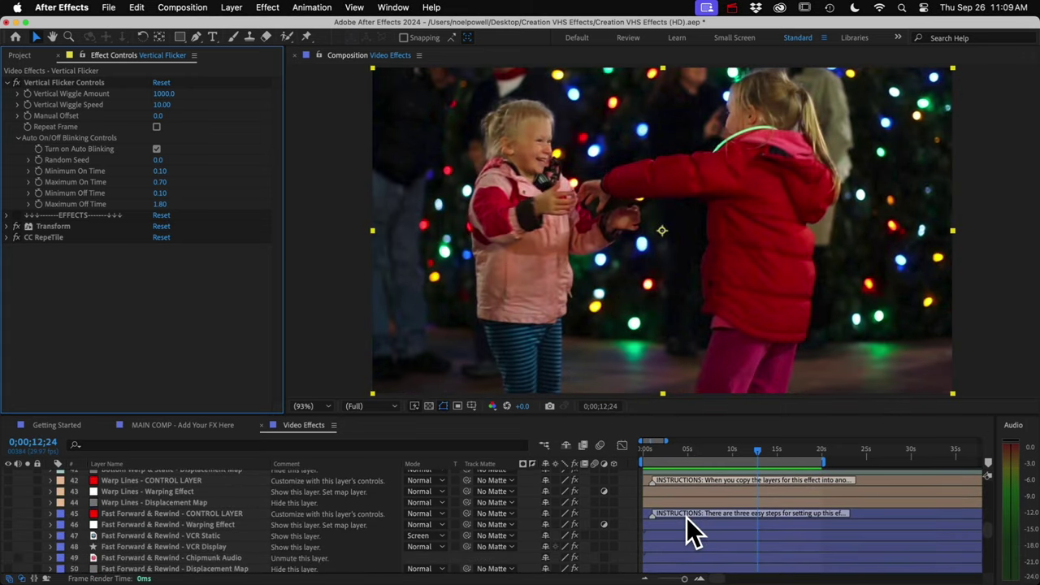
pyautogui.scroll(4, 687, 517)
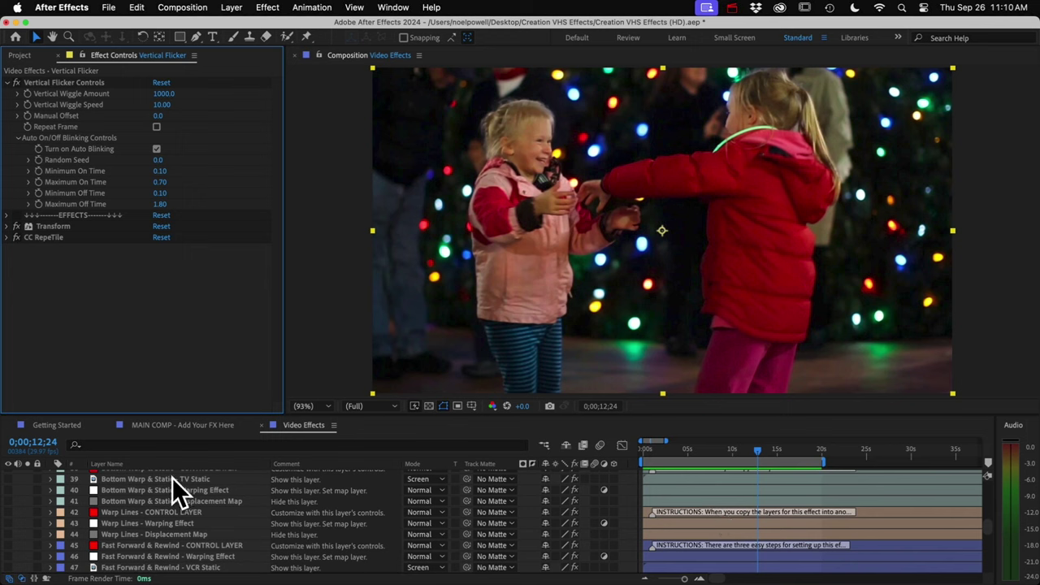
pyautogui.scroll(1, 172, 478)
pyautogui.click(149, 482)
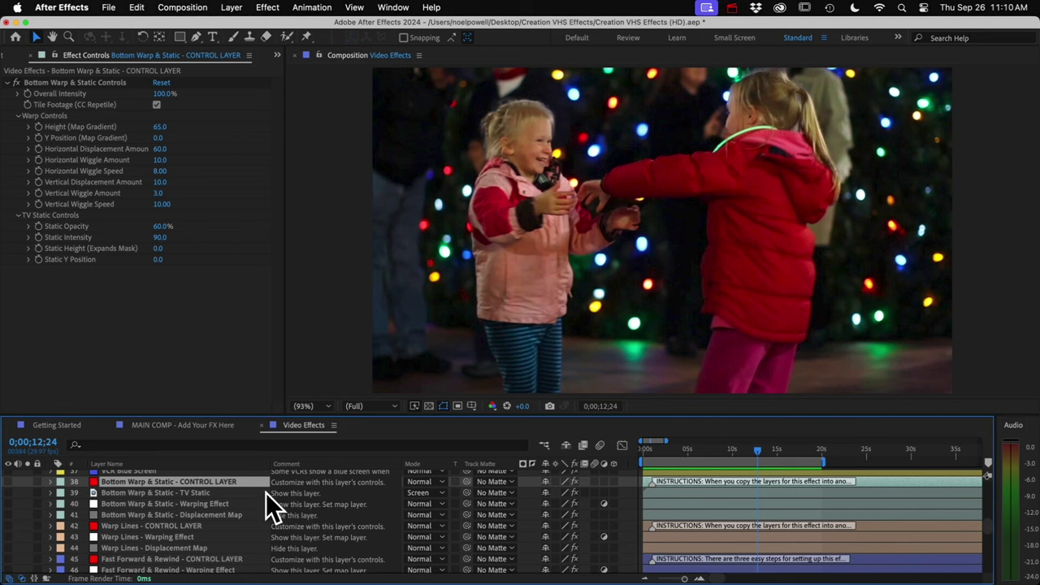
pyautogui.click(8, 492)
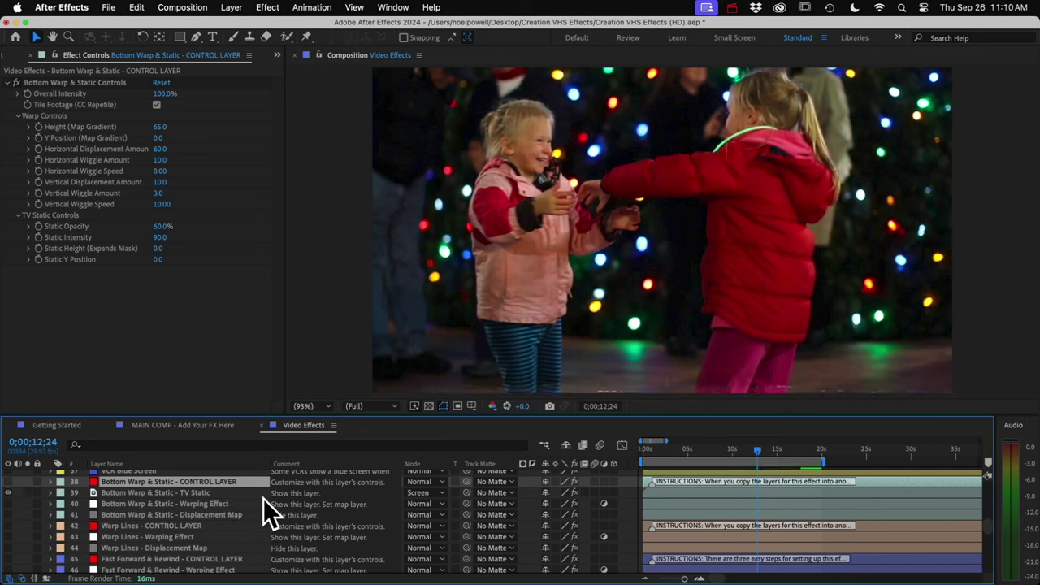
pyautogui.click(9, 503)
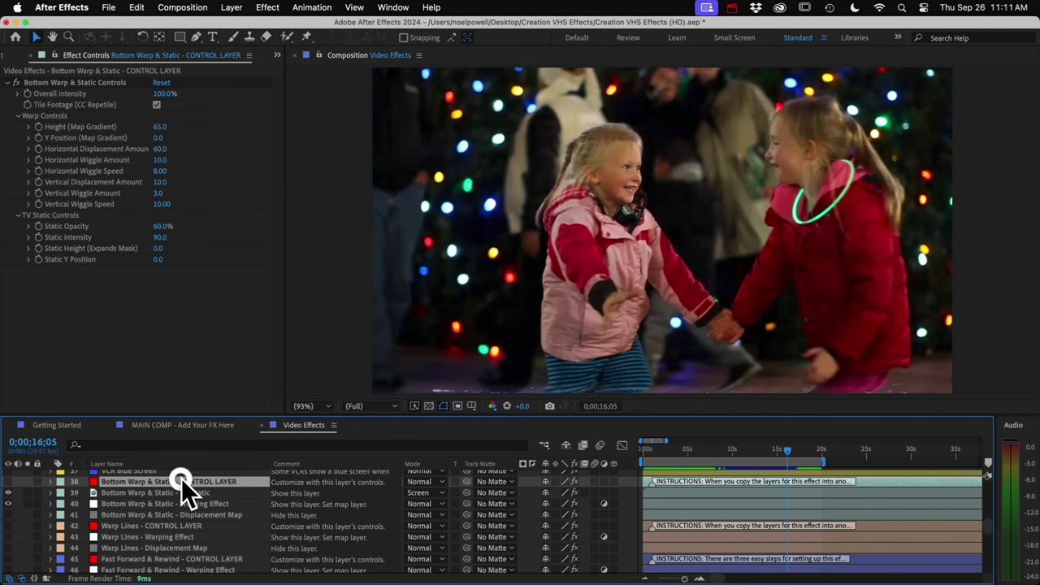
# - Set Height 195, Horizontal Displacement 278, Static Intensity 69 and Static Height 130
pyautogui.moveTo(160, 126); pyautogui.dragTo(235, 116)
pyautogui.moveTo(161, 148); pyautogui.dragTo(330, 176)
pyautogui.moveTo(159, 238)
pyautogui.mouseDown()
pyautogui.moveTo(165, 248)
pyautogui.moveTo(232, 239)
pyautogui.moveTo(162, 244)
pyautogui.mouseUp()
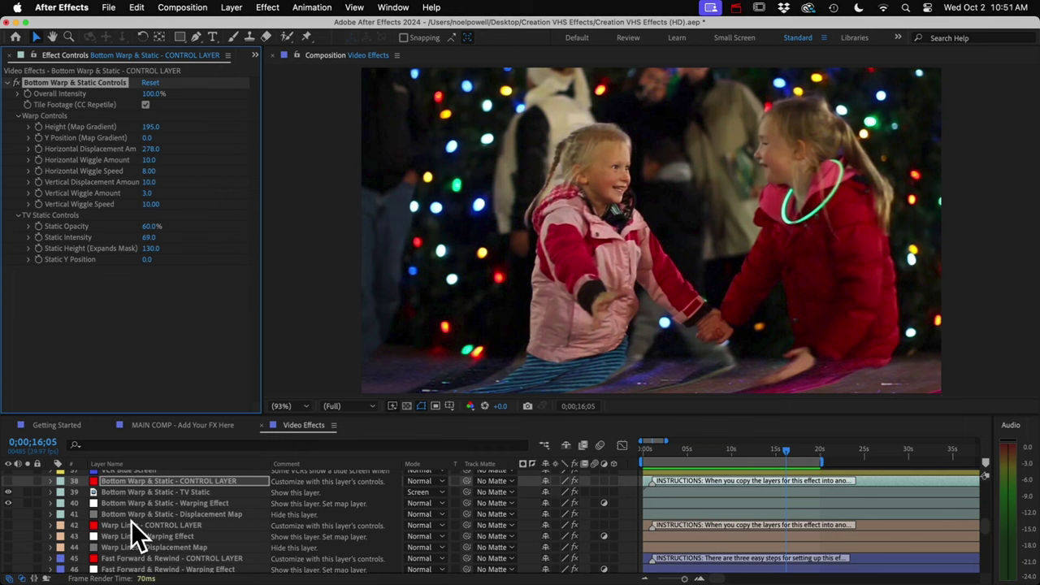
# - Copy the four Bottom Warp & Static layers and paste them above the audio layer in MAIN COMP
pyautogui.click(182, 482)
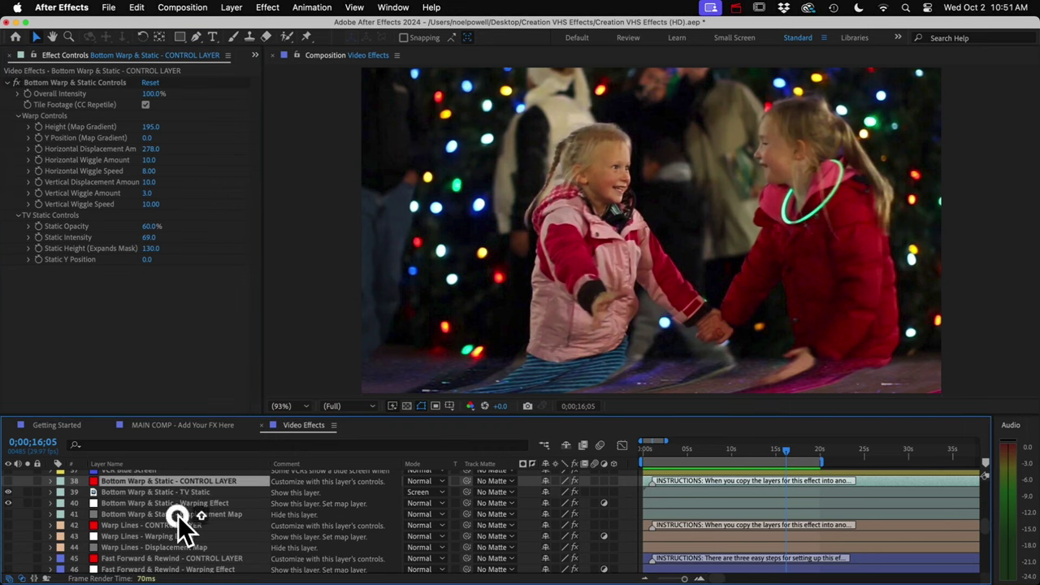
pyautogui.keyDown('shift'); pyautogui.click(181, 514); pyautogui.keyUp('shift')
pyautogui.hotkey('ctrl', 'c')
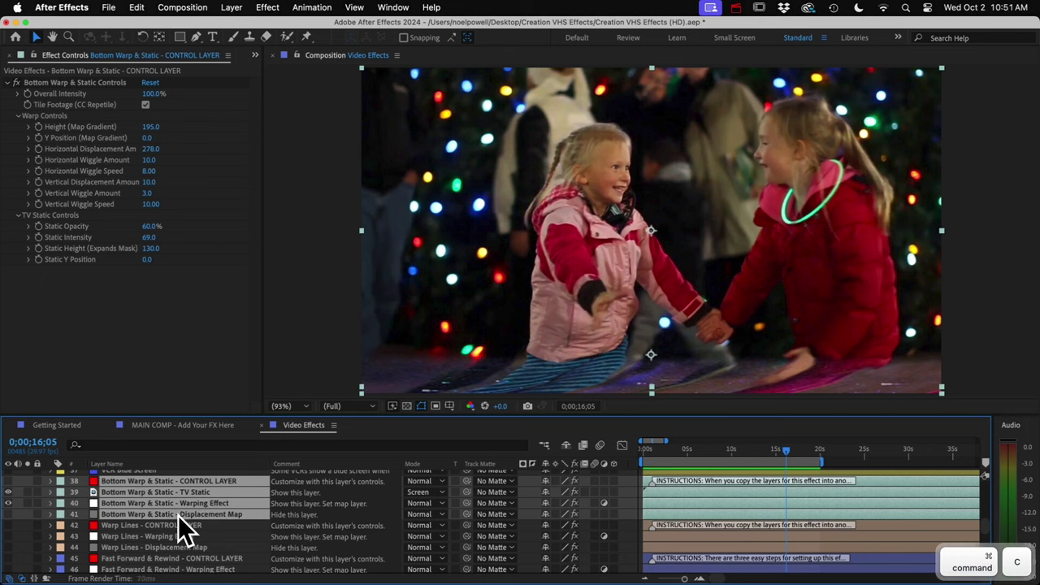
pyautogui.click(182, 424)
pyautogui.click(138, 555)
pyautogui.hotkey('ctrl', 'v')
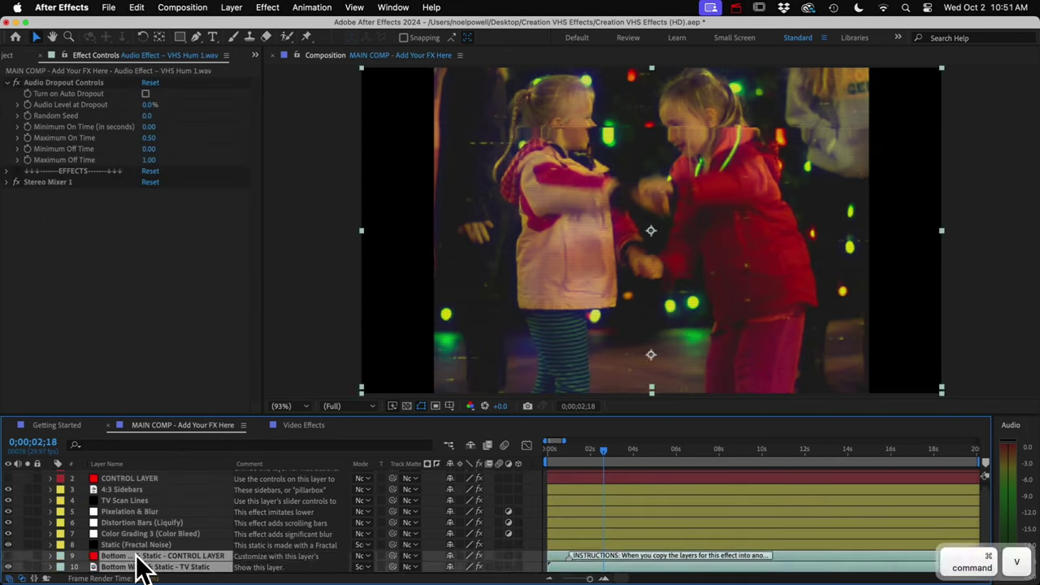
pyautogui.scroll(-2, 138, 561)
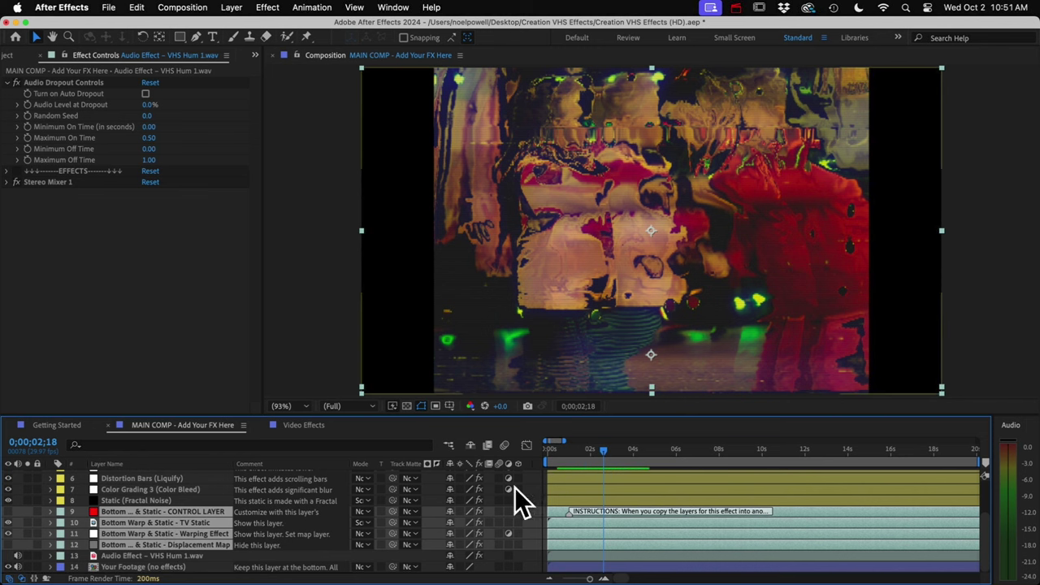
pyautogui.moveTo(567, 515)
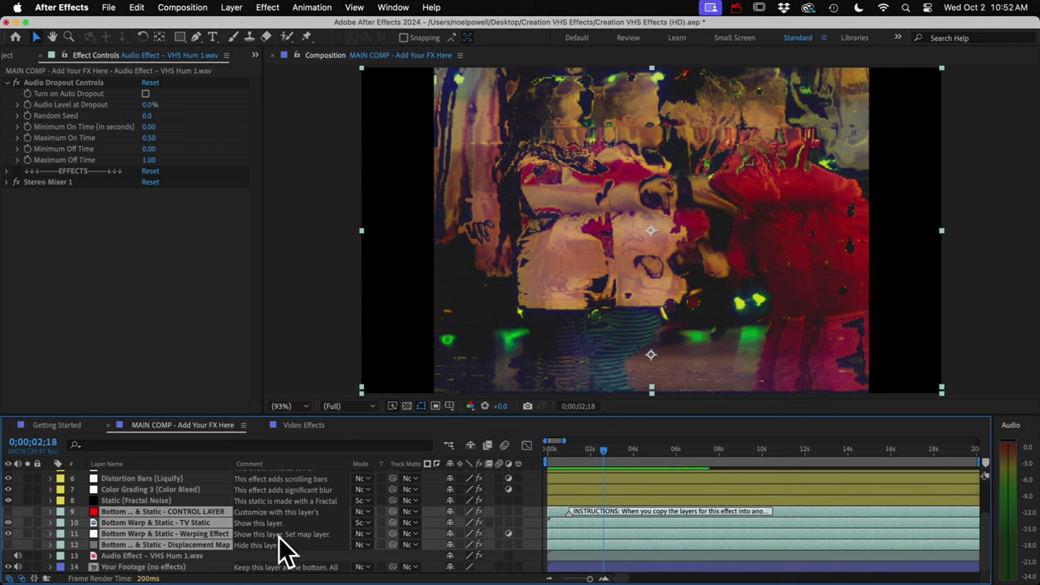
# - Set the Warping Effect's Displacement Map Layer to the Displacement Map layer and preview the warp
pyautogui.click(195, 535)
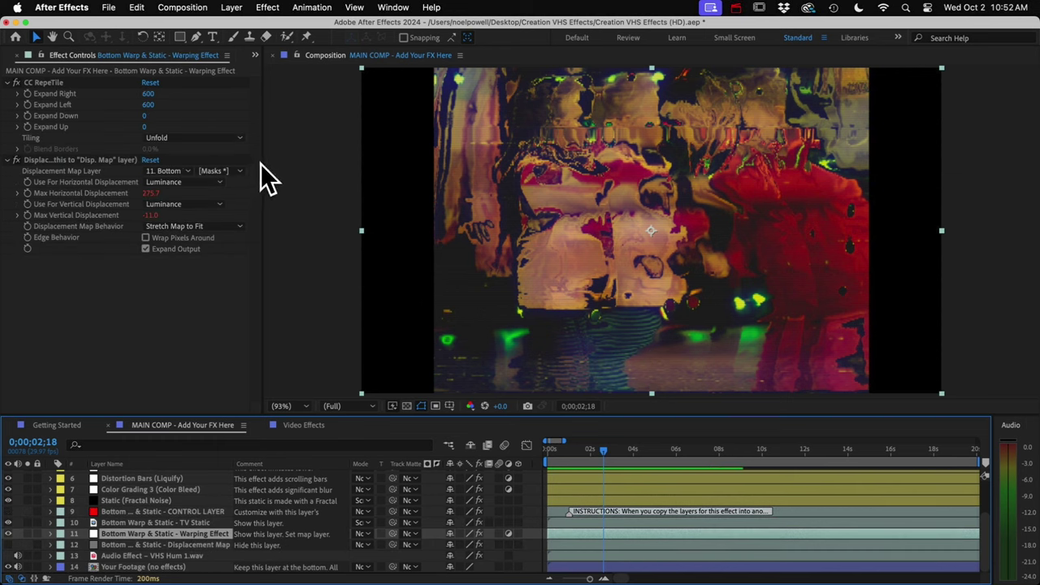
pyautogui.moveTo(261, 164); pyautogui.dragTo(375, 166)
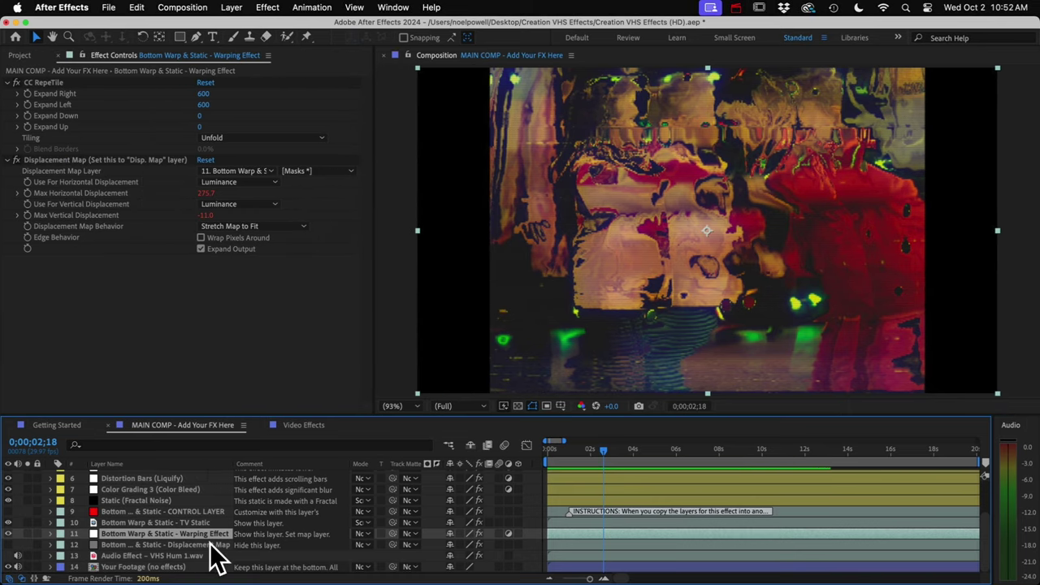
pyautogui.click(234, 173)
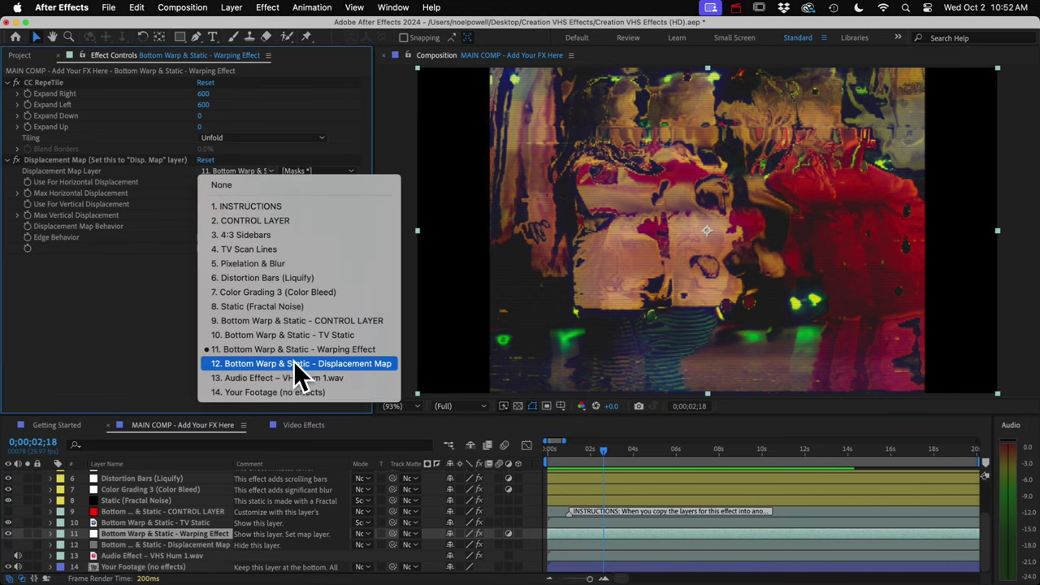
pyautogui.click(349, 365)
pyautogui.press('space')
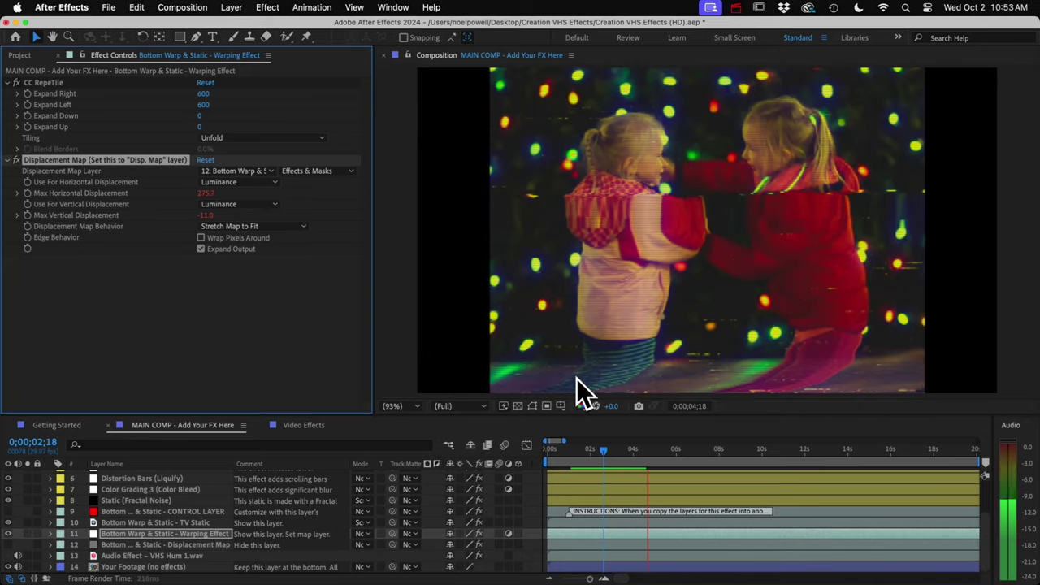
pyautogui.press('space')
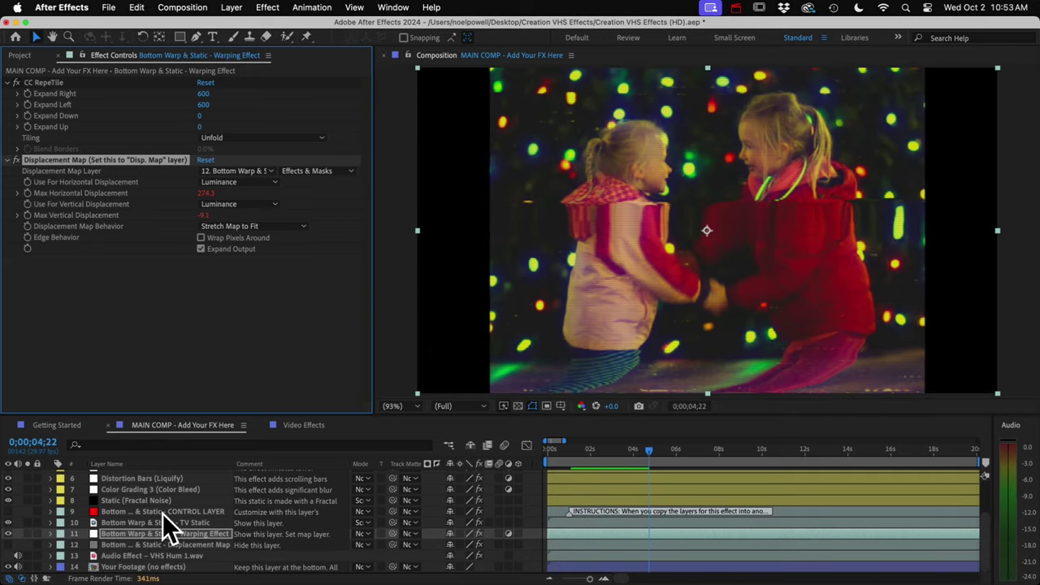
# - Inspect the displacement map layer solo, review the map source options, and return to Video Effects
pyautogui.click(199, 545)
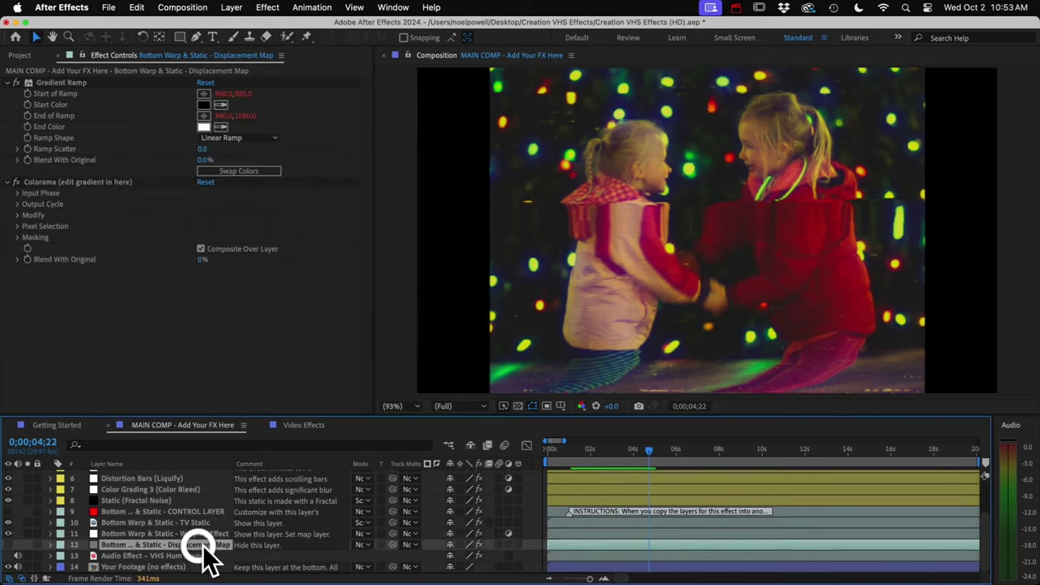
pyautogui.click(27, 545)
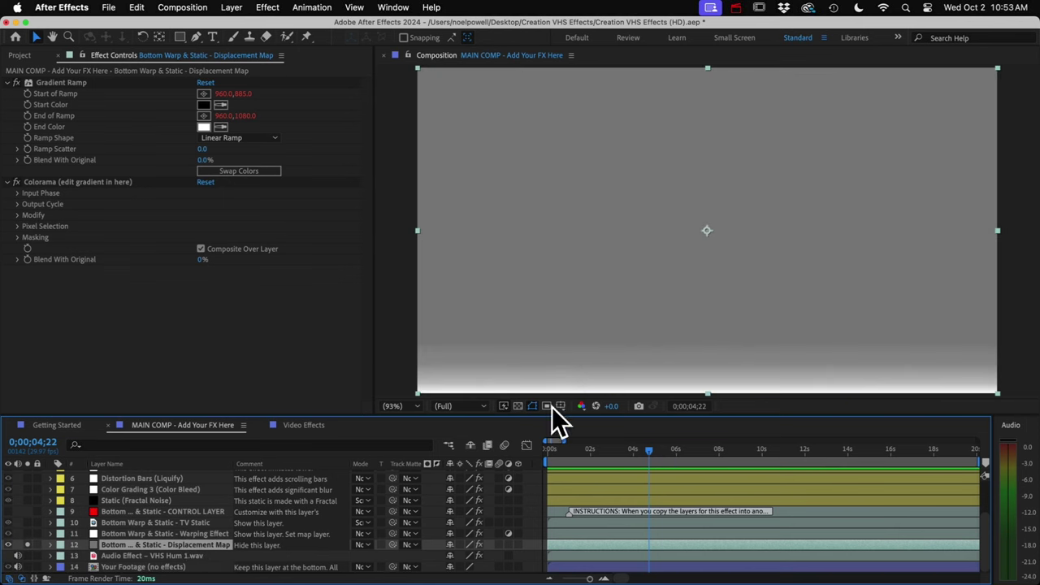
pyautogui.click(27, 544)
pyautogui.click(159, 533)
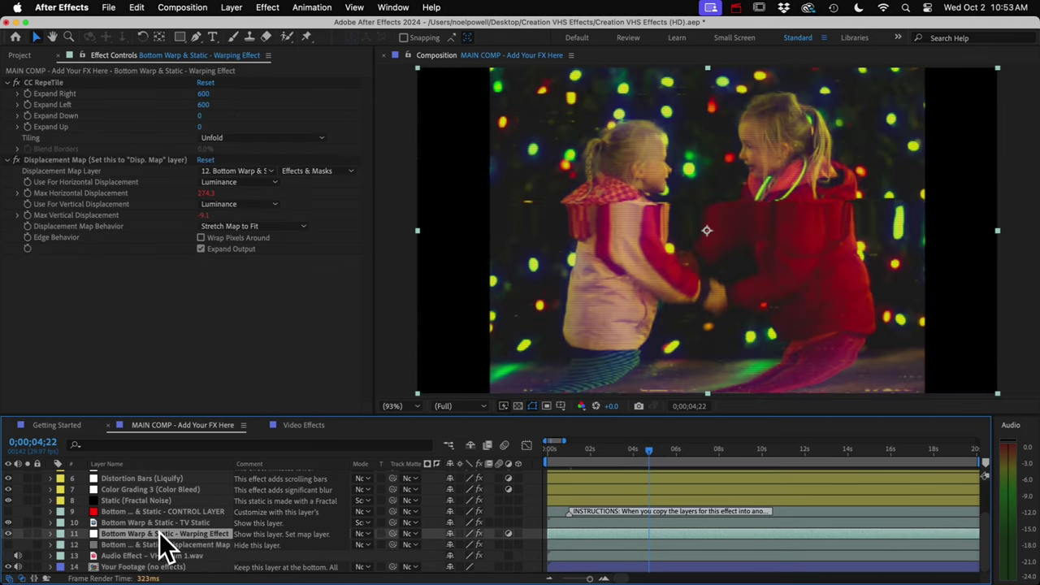
pyautogui.click(299, 172)
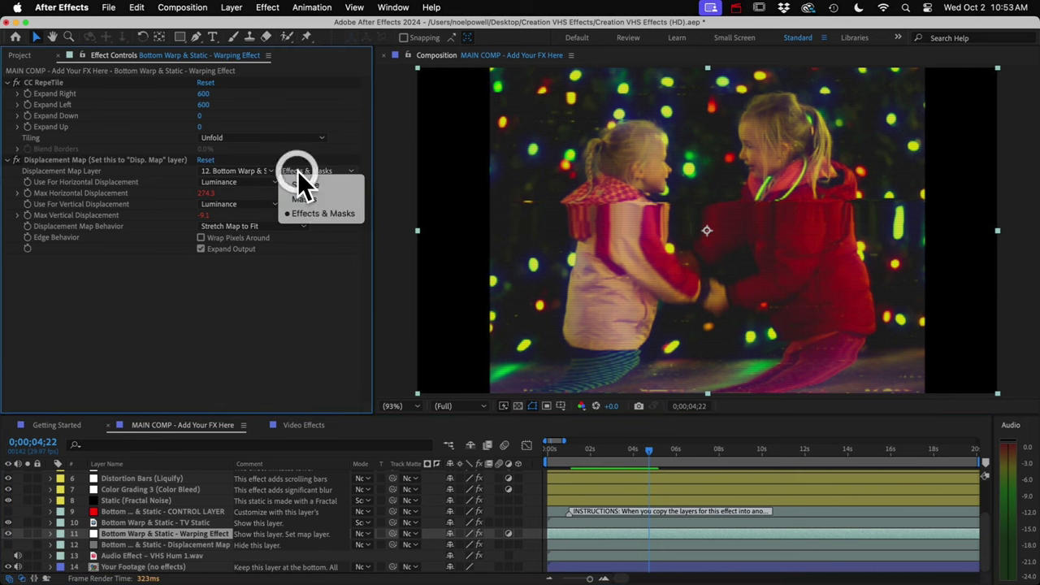
pyautogui.click(303, 281)
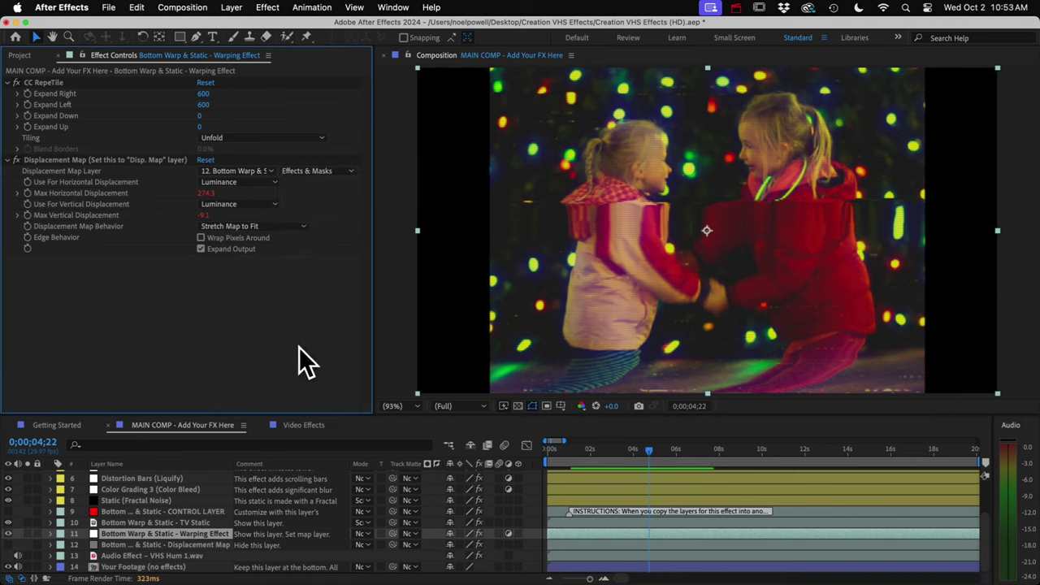
pyautogui.click(298, 426)
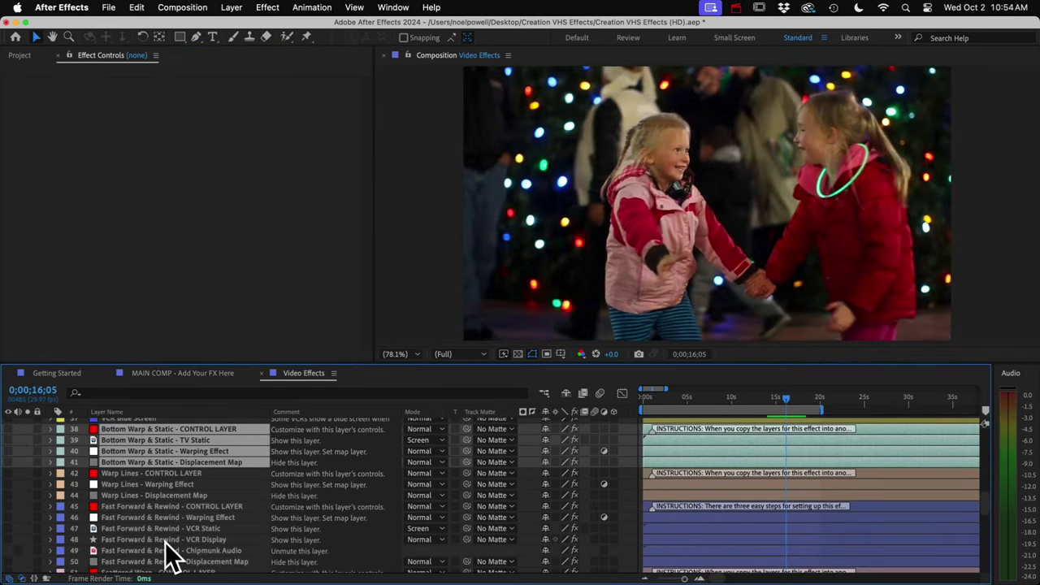
pyautogui.scroll(-10, 168, 555)
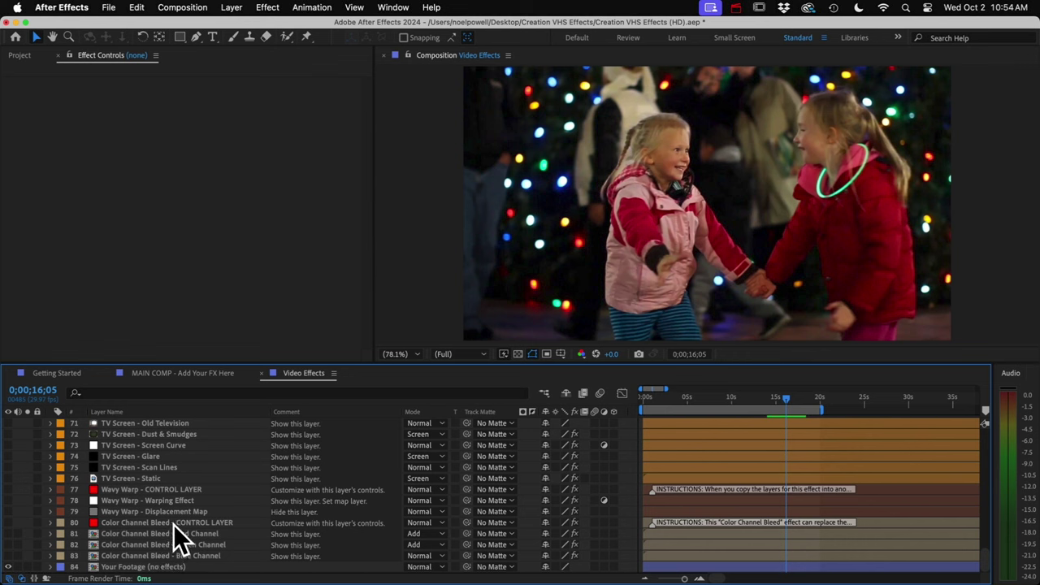
pyautogui.click(173, 522)
pyautogui.keyDown('shift'); pyautogui.click(169, 556); pyautogui.keyUp('shift')
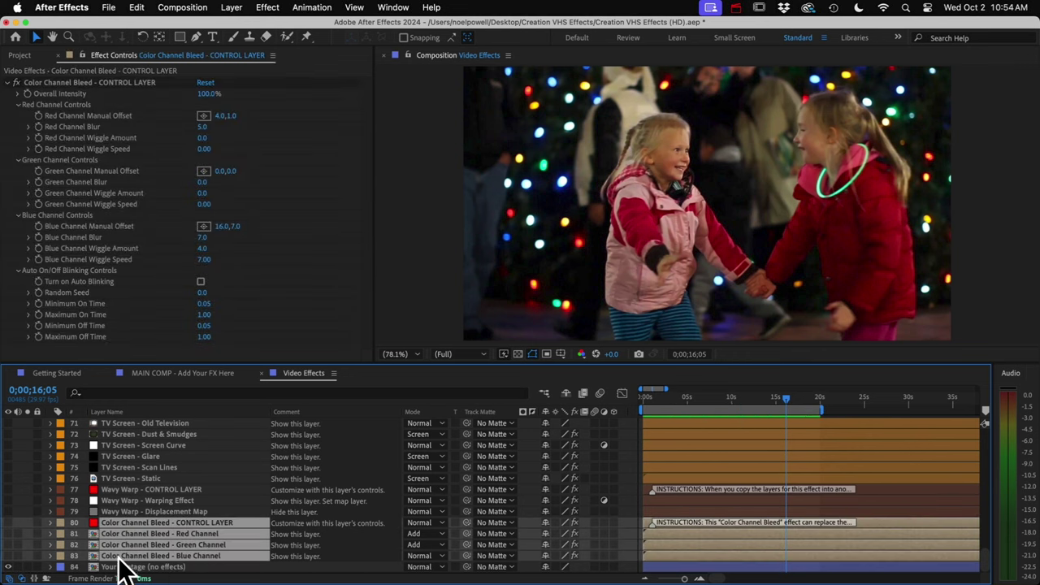
pyautogui.click(8, 556)
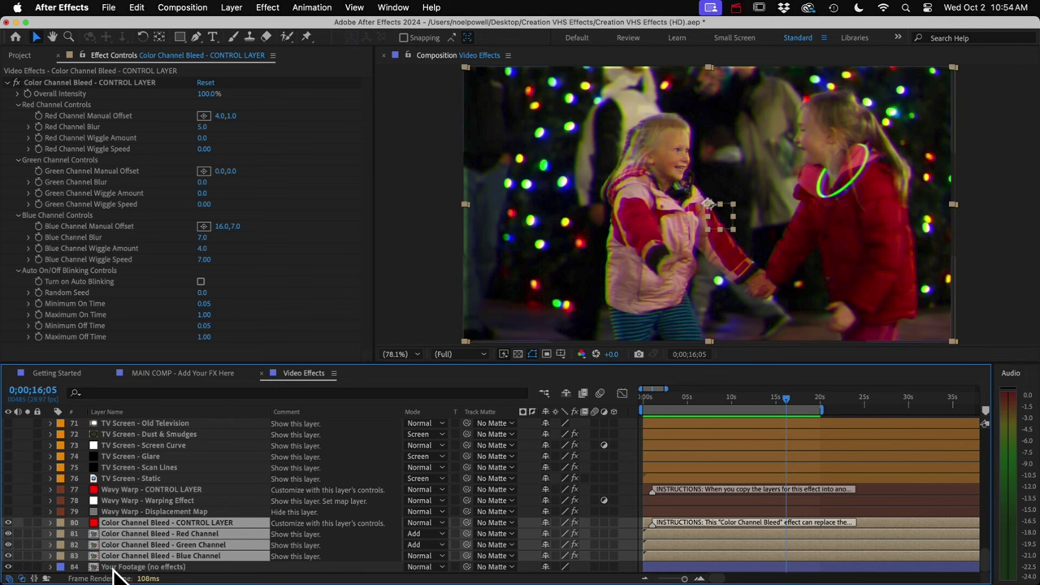
pyautogui.click(118, 567)
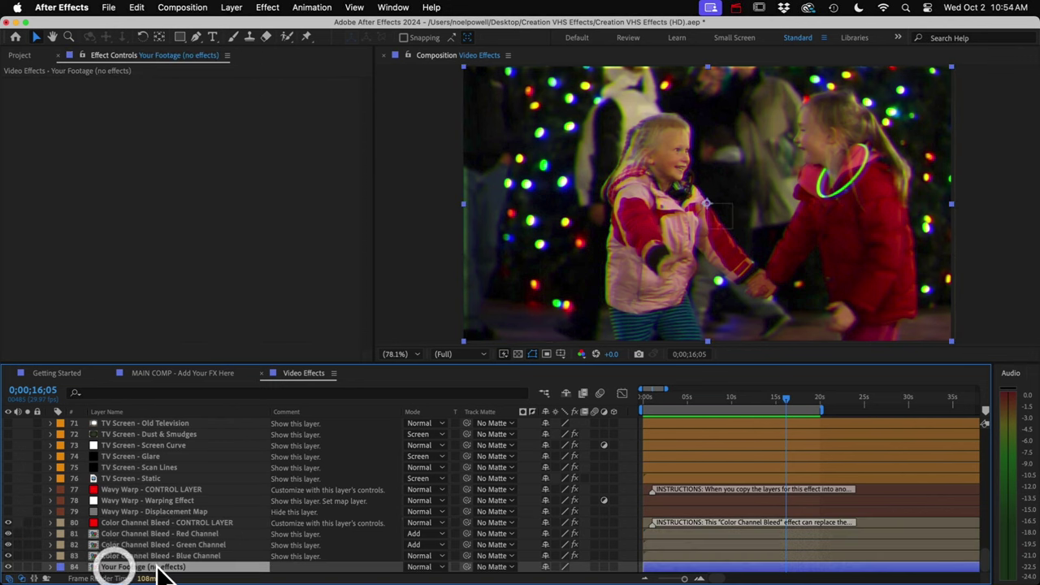
pyautogui.click(8, 556)
# - Show the TV Screen layers and shift the control layer's TV Position to 1056.0,540.0
pyautogui.scroll(5, 114, 540)
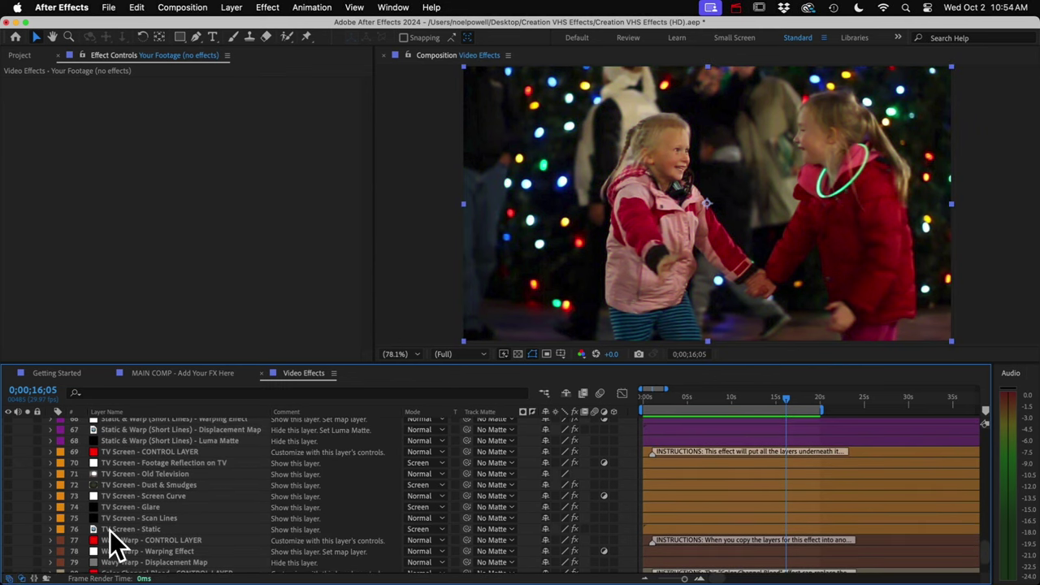
pyautogui.click(126, 464)
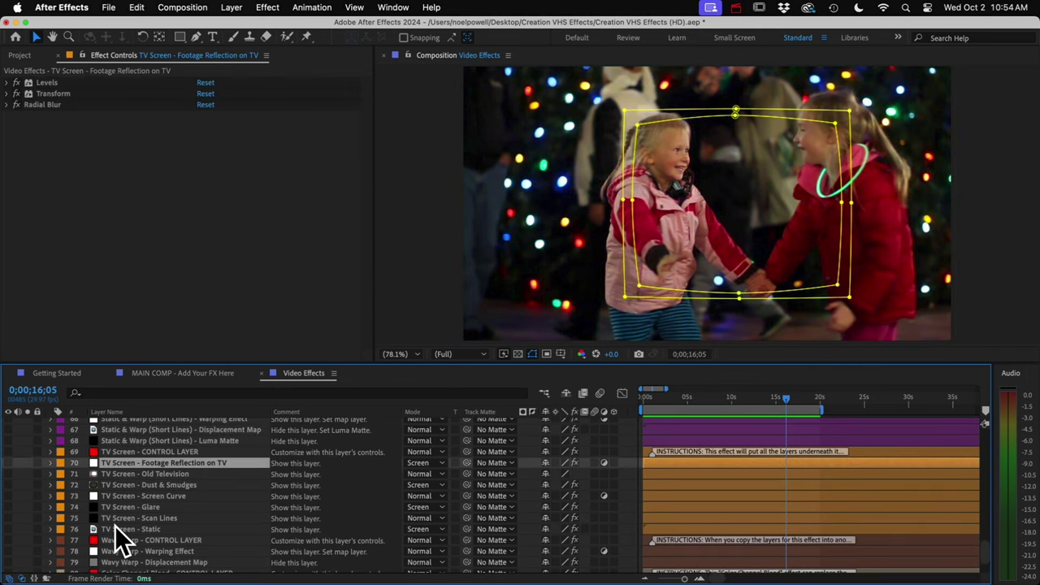
pyautogui.keyDown('shift'); pyautogui.click(113, 529); pyautogui.keyUp('shift')
pyautogui.click(8, 529)
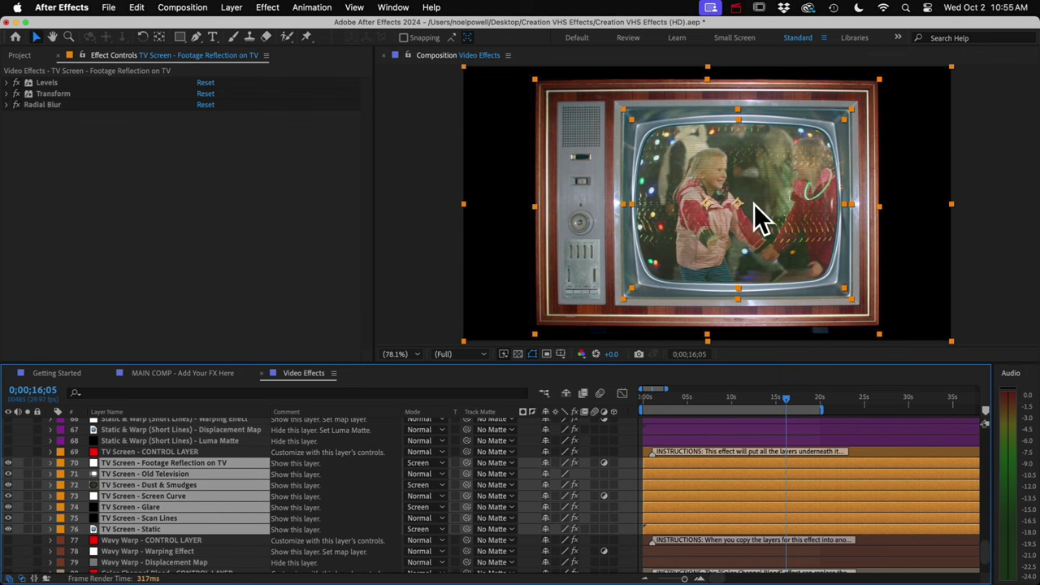
pyautogui.click(153, 450)
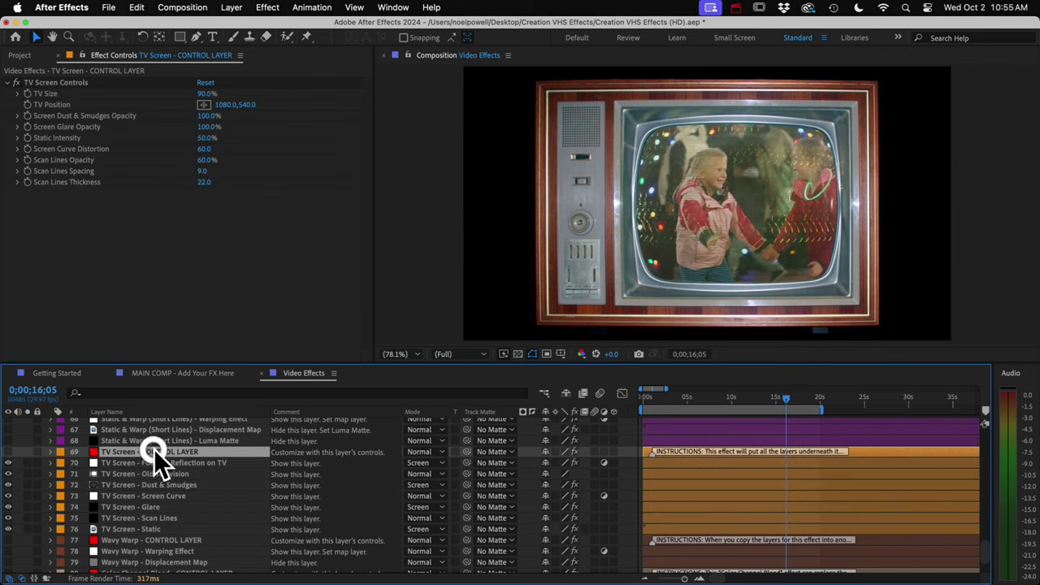
pyautogui.moveTo(225, 105); pyautogui.dragTo(170, 100)
# - Preview the Video Effects comp from the start, stopping at 0;00;03;04
pyautogui.scroll(5, 136, 470)
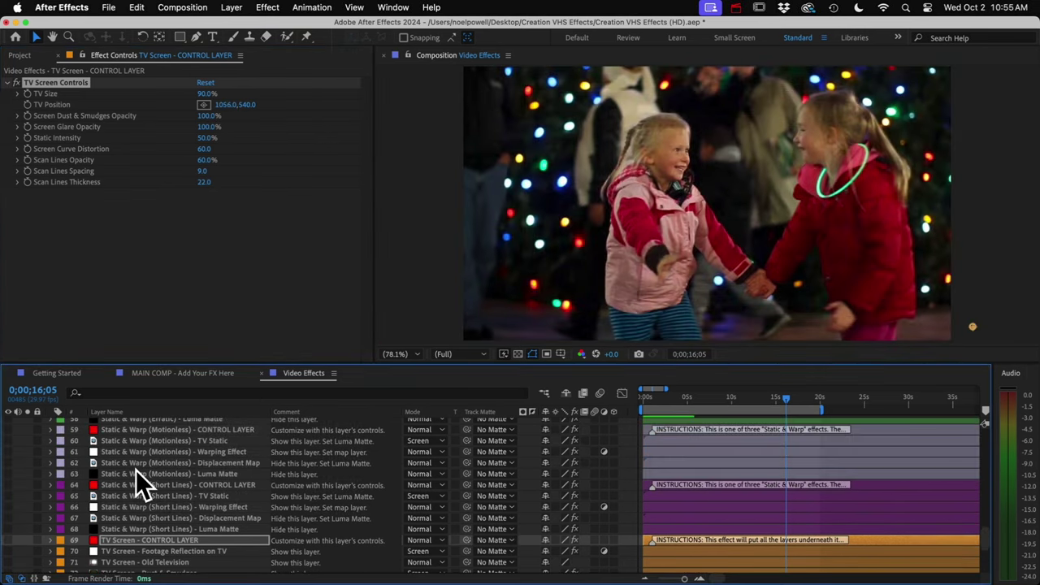
pyautogui.scroll(2, 136, 470)
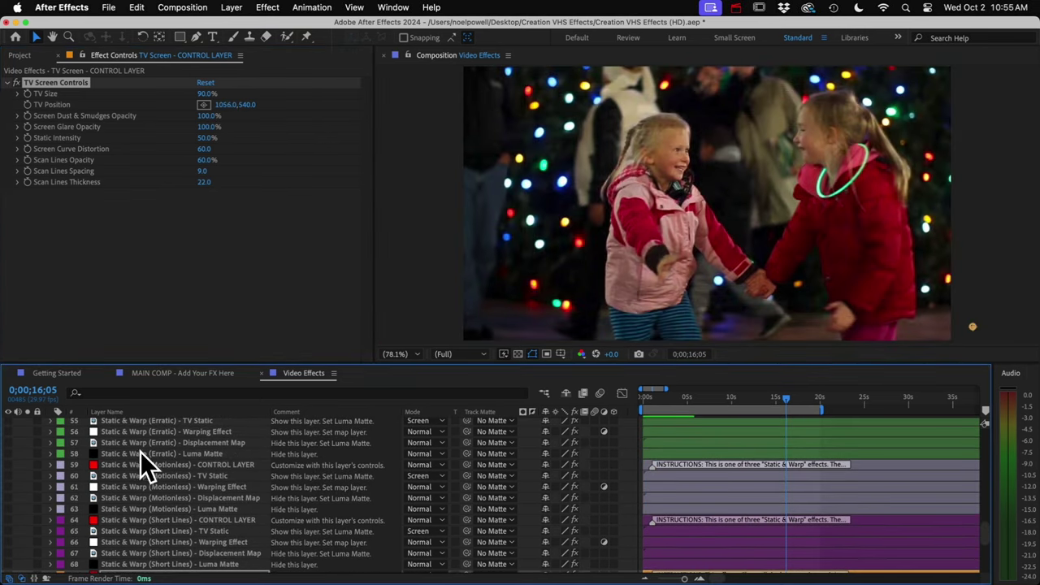
pyautogui.press('space')
pyautogui.scroll(3, 143, 472)
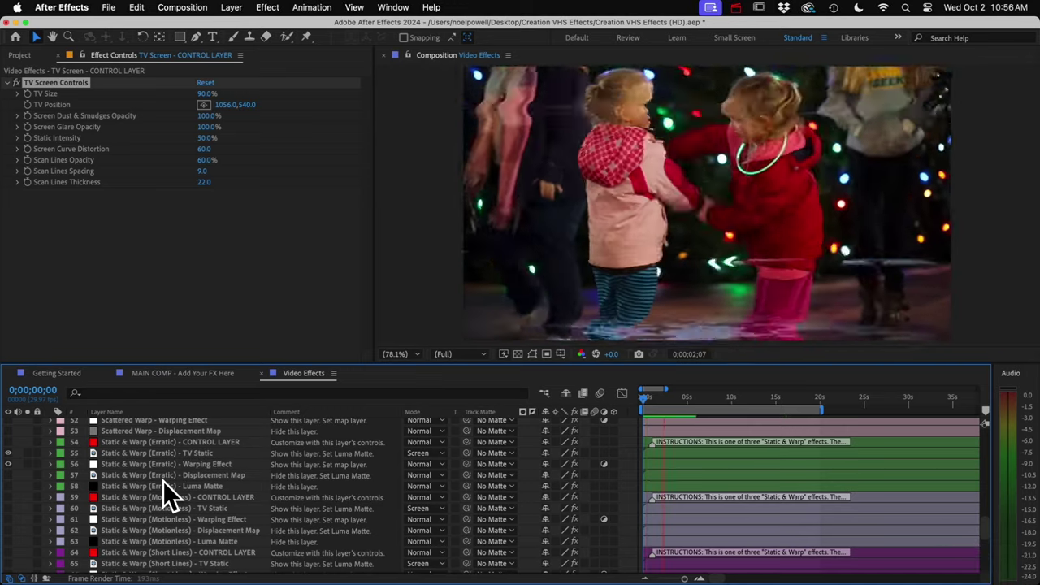
pyautogui.press('space')
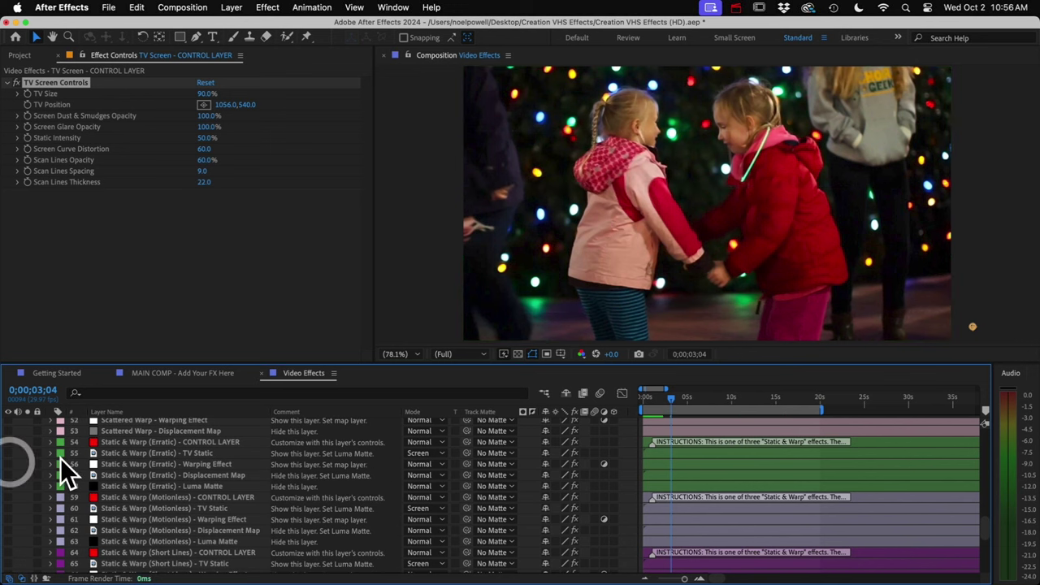
# - Show the Fast Forward & Rewind layers, unmute Chipmunk Audio and preview the effect
pyautogui.scroll(5, 65, 467)
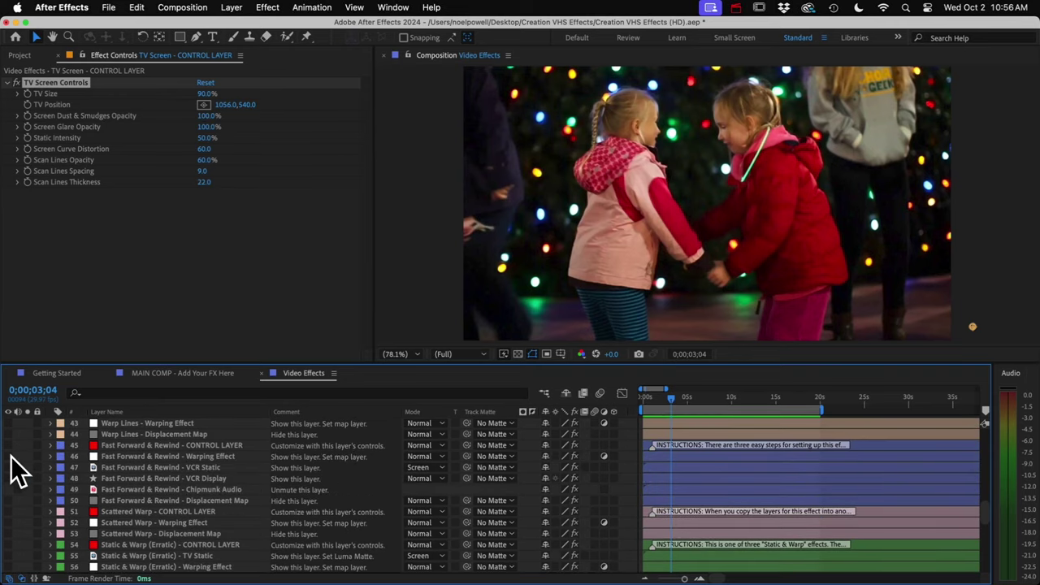
pyautogui.moveTo(11, 457); pyautogui.dragTo(22, 489)
pyautogui.click(17, 489)
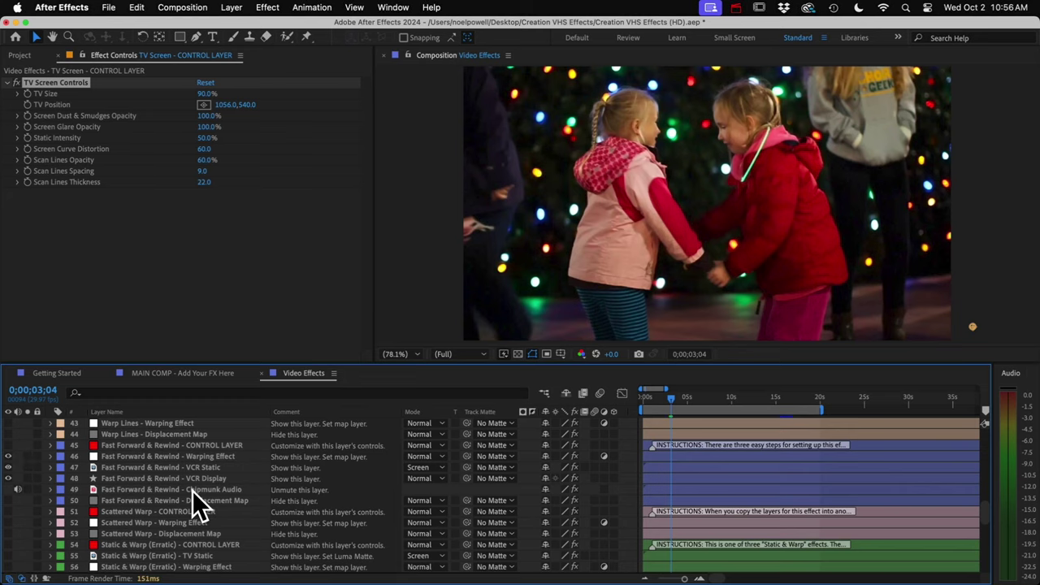
pyautogui.press('space')
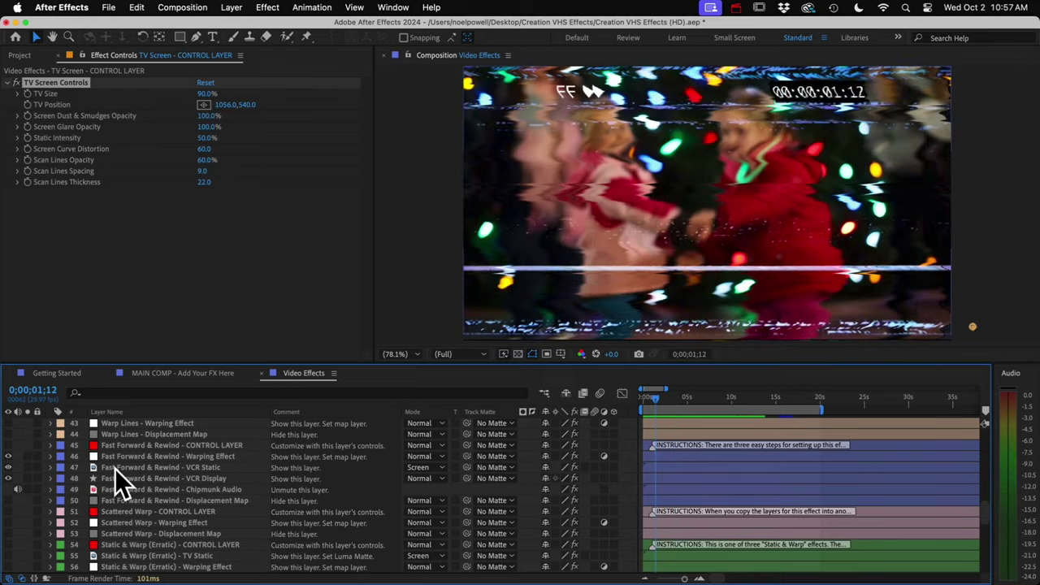
# - Toggle the control layer between rewind and fast-forward, then move the playhead to 0;00;02;26
pyautogui.click(137, 445)
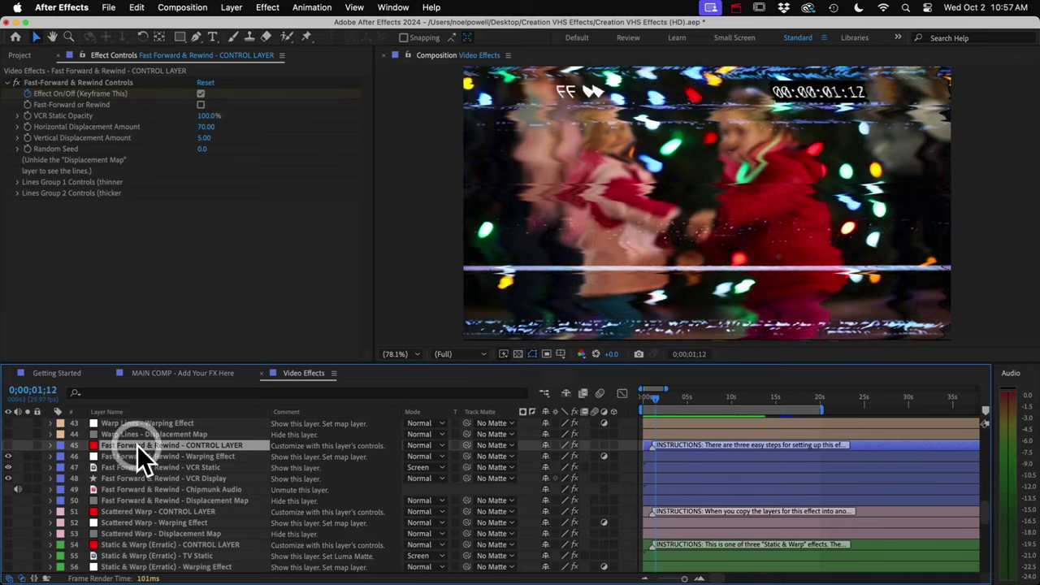
pyautogui.click(201, 105)
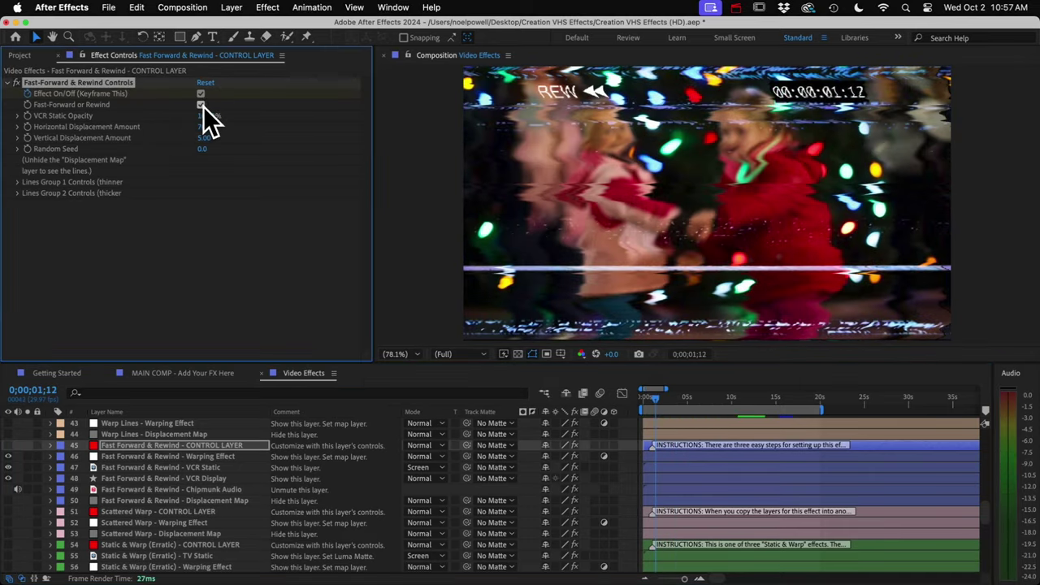
pyautogui.click(202, 105)
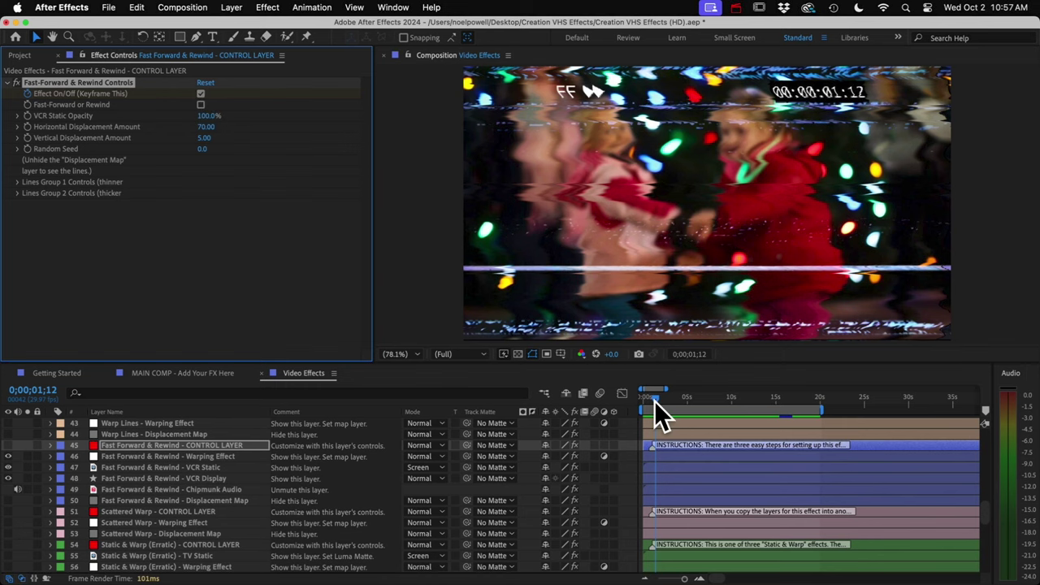
pyautogui.moveTo(653, 400); pyautogui.dragTo(667, 402)
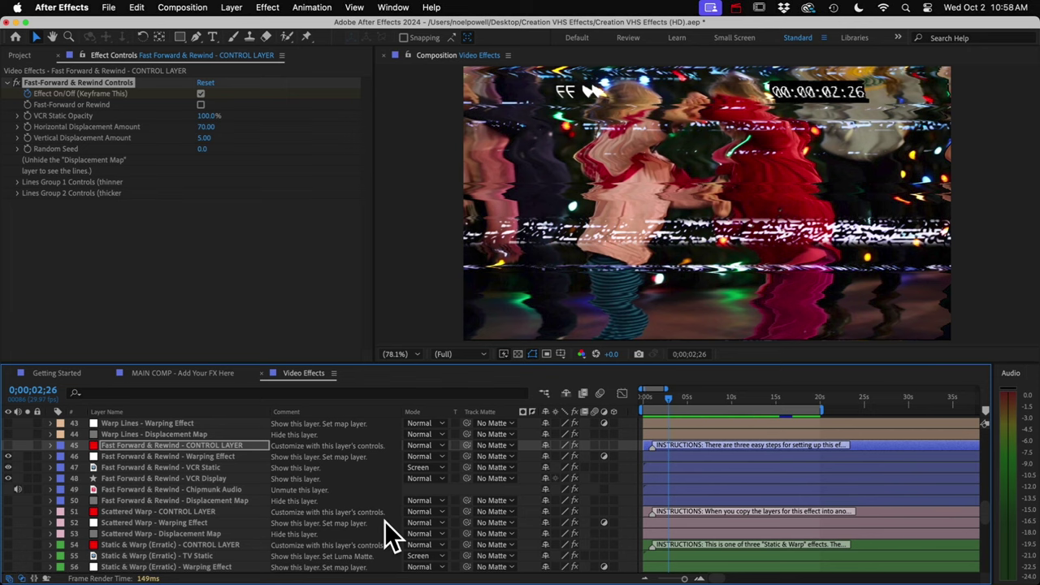
# - Select the Your Footage (no effects) layer and browse its Layer > Time options without changes
pyautogui.scroll(-8, 388, 528)
pyautogui.scroll(-3, 388, 532)
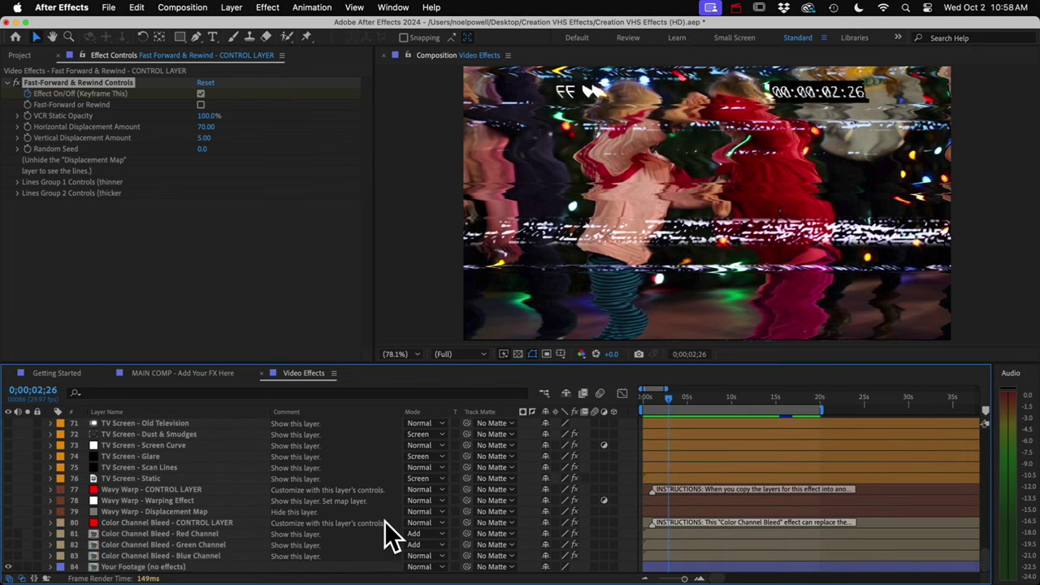
pyautogui.click(153, 565)
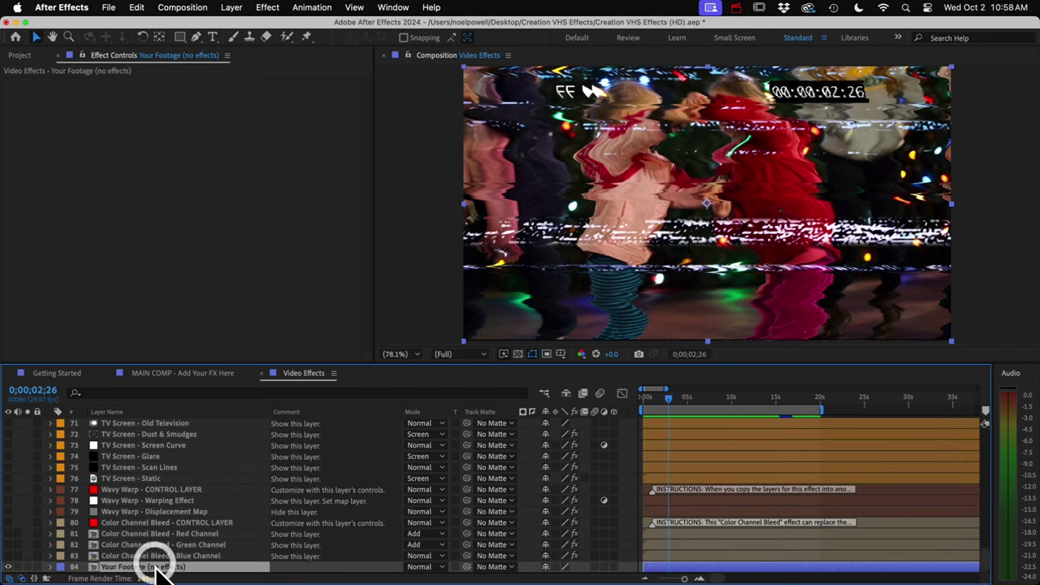
pyautogui.click(231, 7)
pyautogui.moveTo(309, 185)
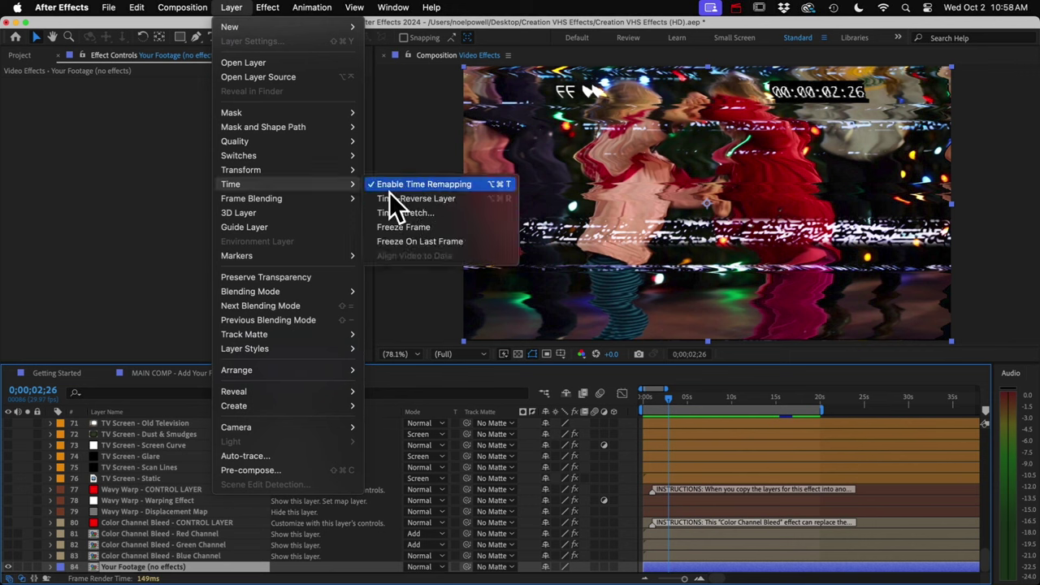
pyautogui.click(138, 559)
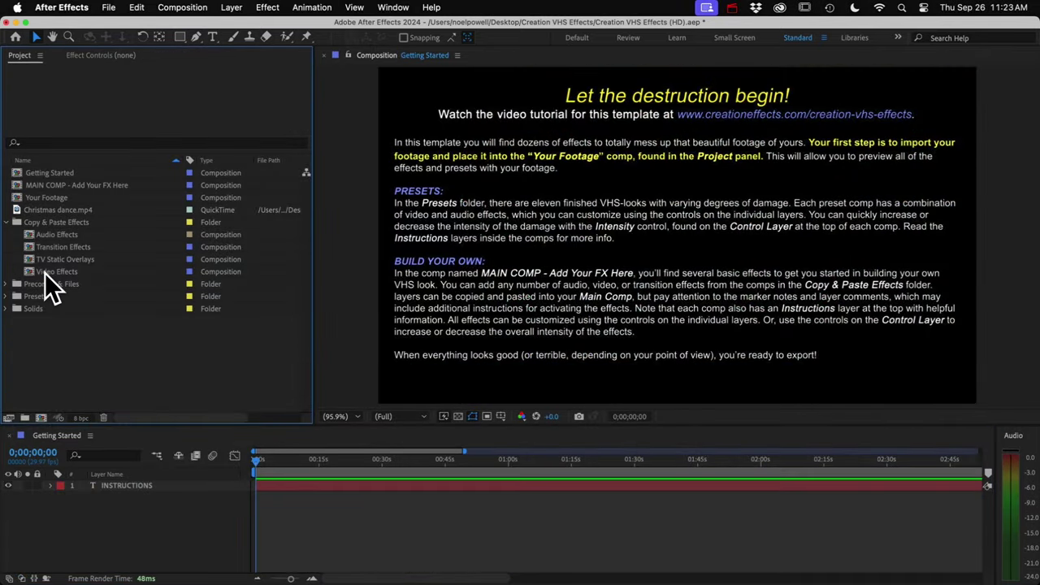
# - Open the Audio Effects comp and inspect the Radio.wav layer's Audio Dropout Controls
pyautogui.doubleClick(58, 235)
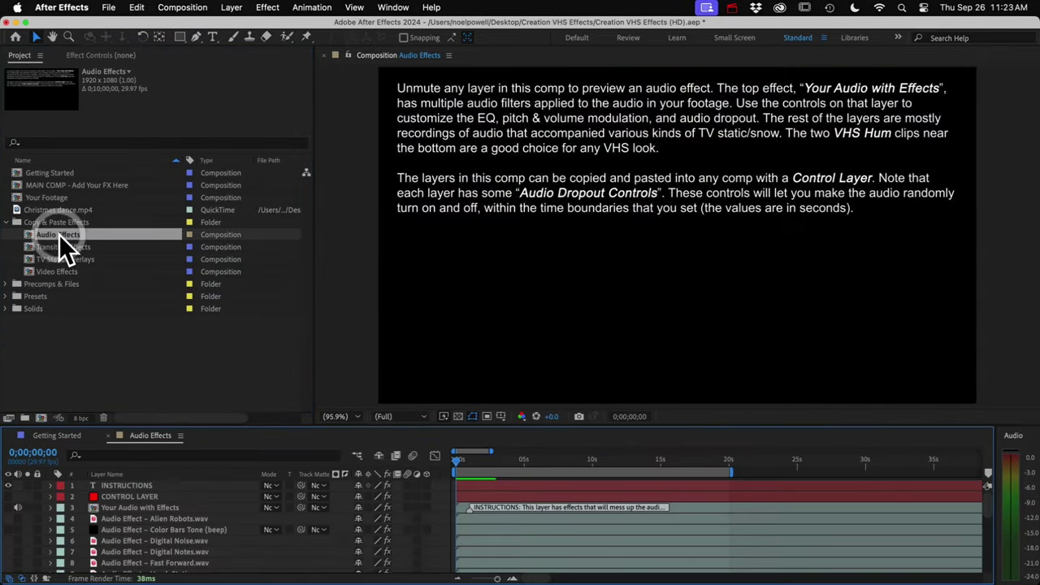
pyautogui.moveTo(187, 429); pyautogui.dragTo(181, 341)
pyautogui.scroll(-2, 175, 540)
pyautogui.scroll(-3, 175, 540)
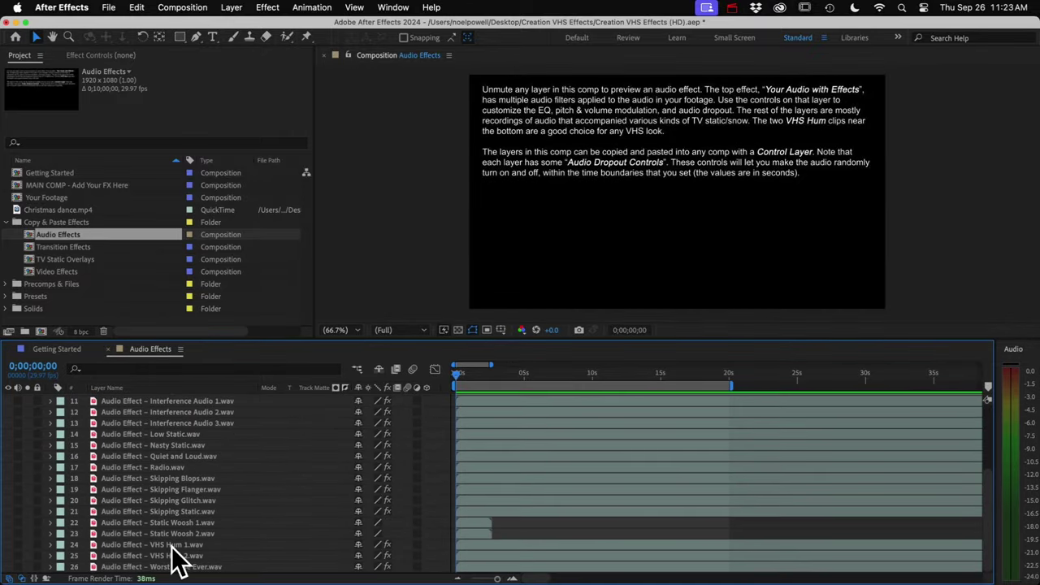
pyautogui.click(111, 467)
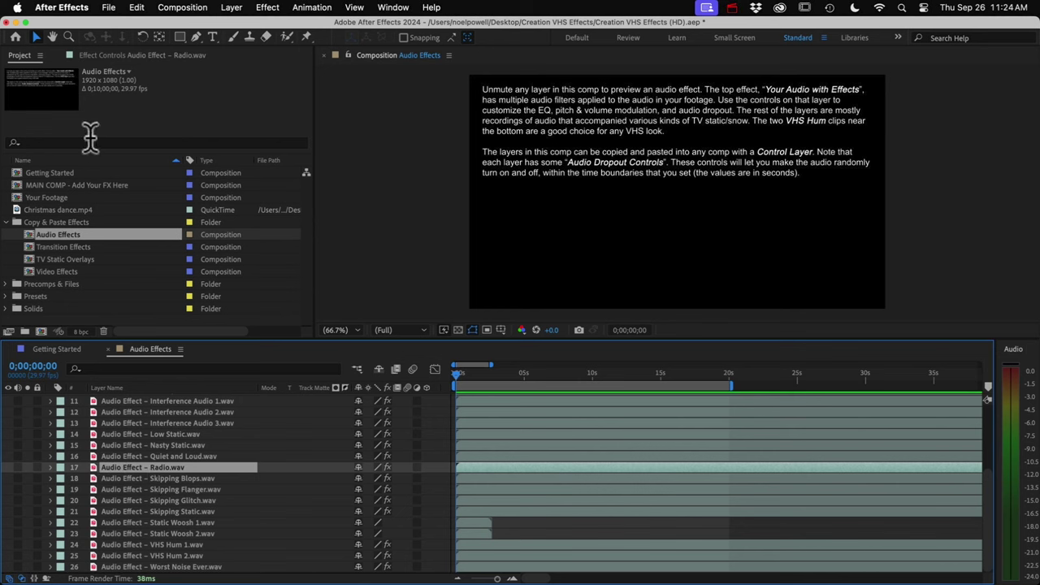
pyautogui.click(98, 53)
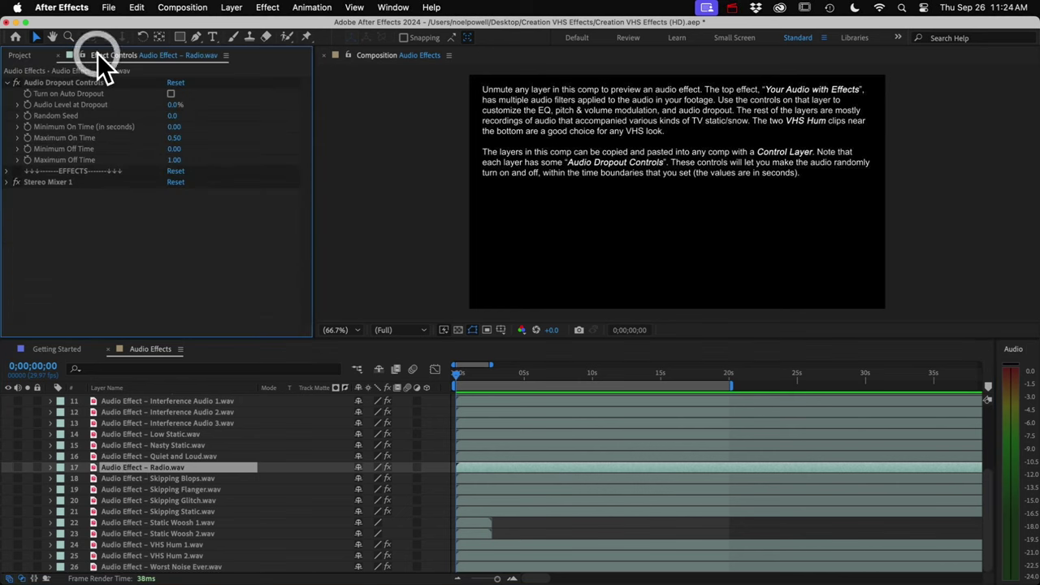
pyautogui.click(63, 83)
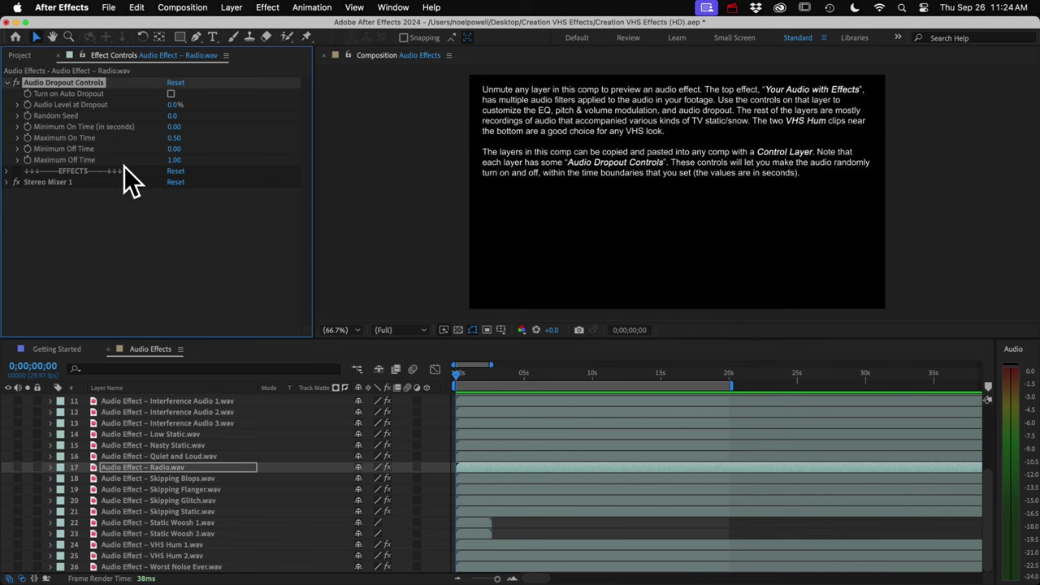
pyautogui.scroll(5, 162, 422)
# - Turn on EQ Effects, Pitch Modulation and Audio Dropout for Your Audio with Effects, preview, and return to the Project list
pyautogui.click(134, 422)
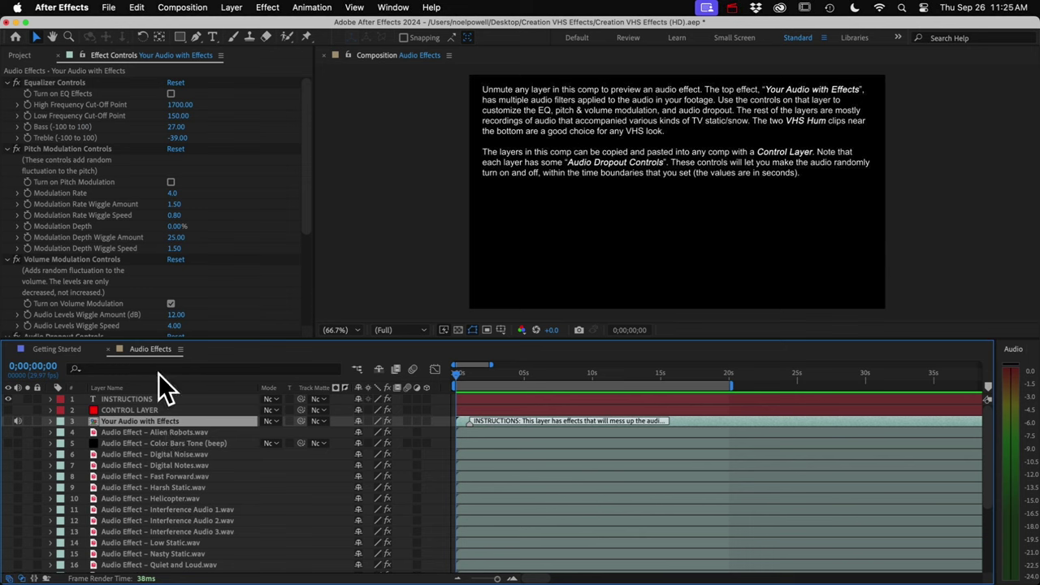
pyautogui.scroll(-5, 107, 252)
pyautogui.scroll(-2, 109, 253)
pyautogui.scroll(10, 96, 211)
pyautogui.click(171, 93)
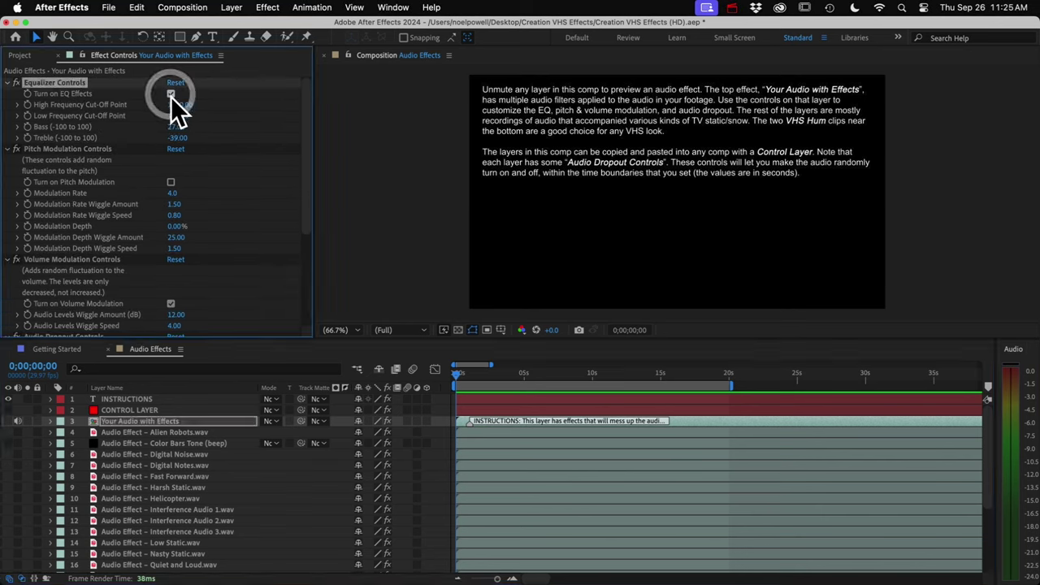
pyautogui.click(171, 182)
pyautogui.scroll(-8, 177, 309)
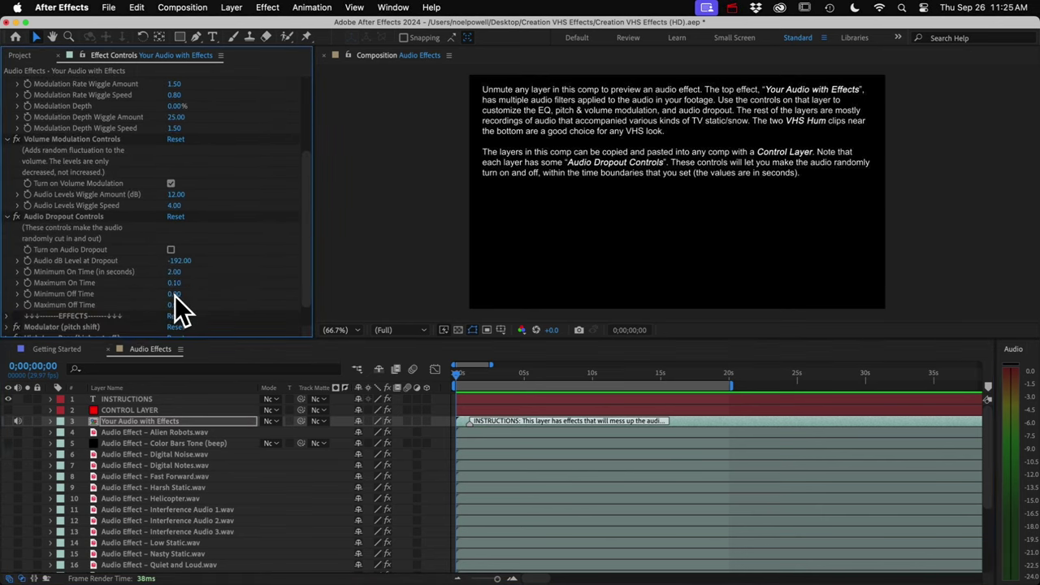
pyautogui.click(171, 250)
pyautogui.press('space')
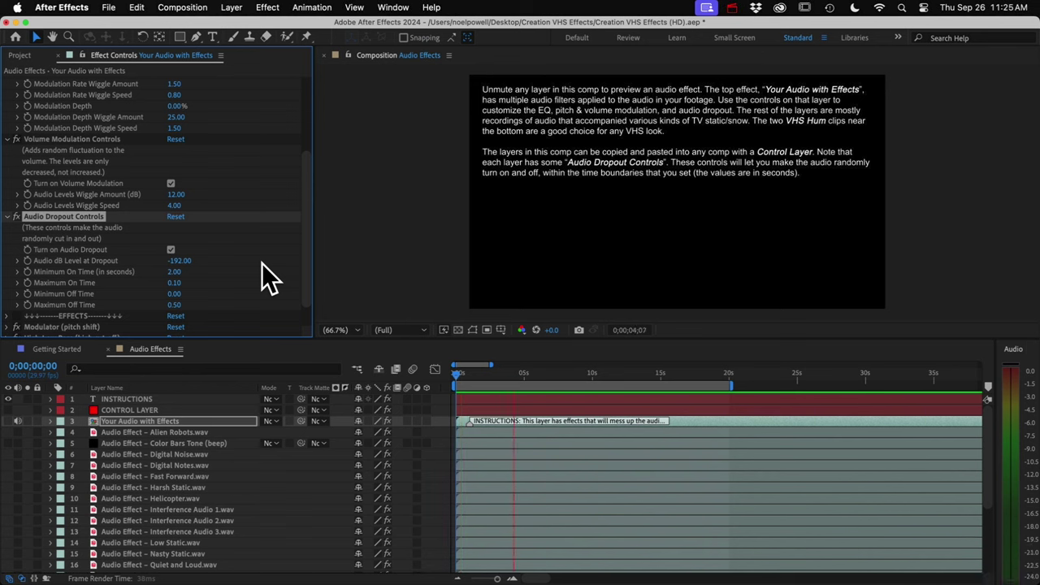
pyautogui.press('space')
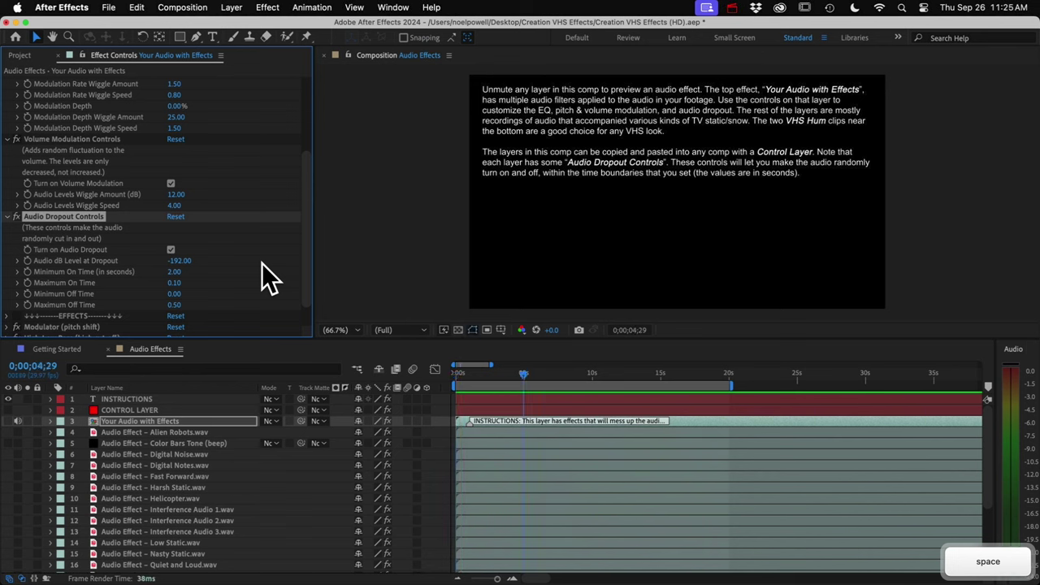
pyautogui.click(20, 56)
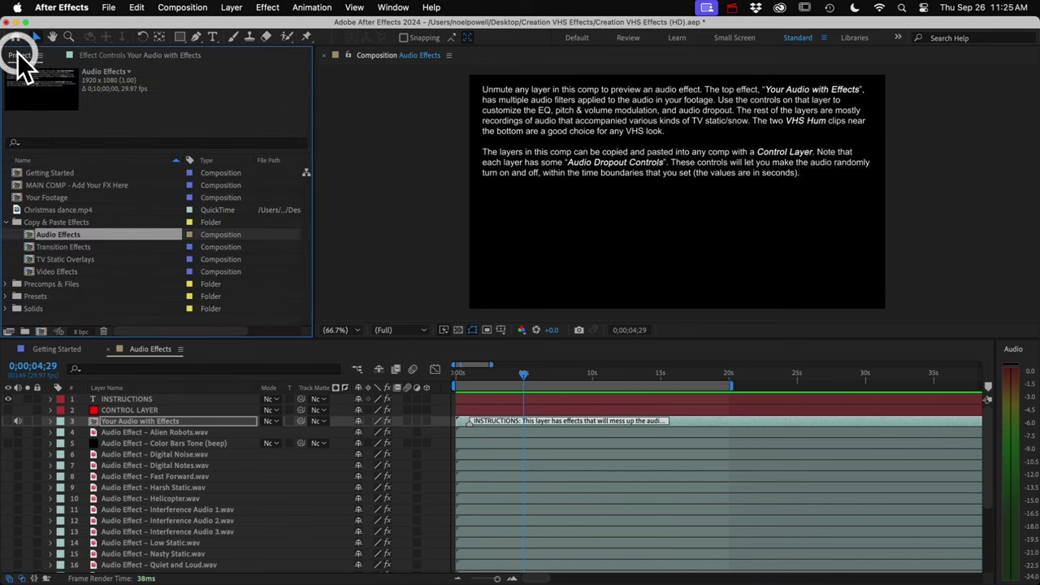
# - Open TV Static Overlays, hide its INSTRUCTIONS layer and toggle the static layers' visibility
pyautogui.click(65, 261)
pyautogui.doubleClick(65, 261)
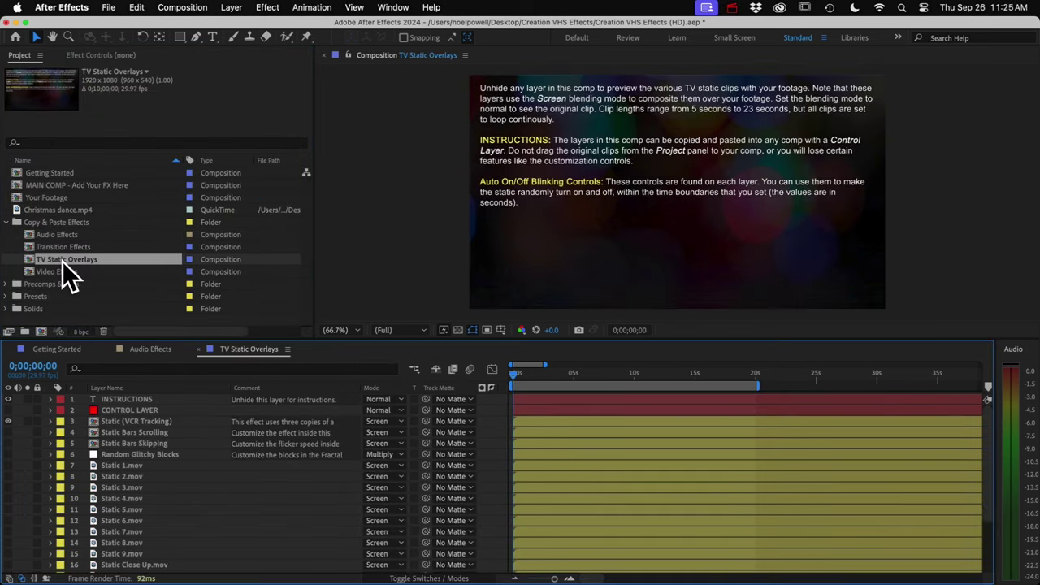
pyautogui.click(8, 399)
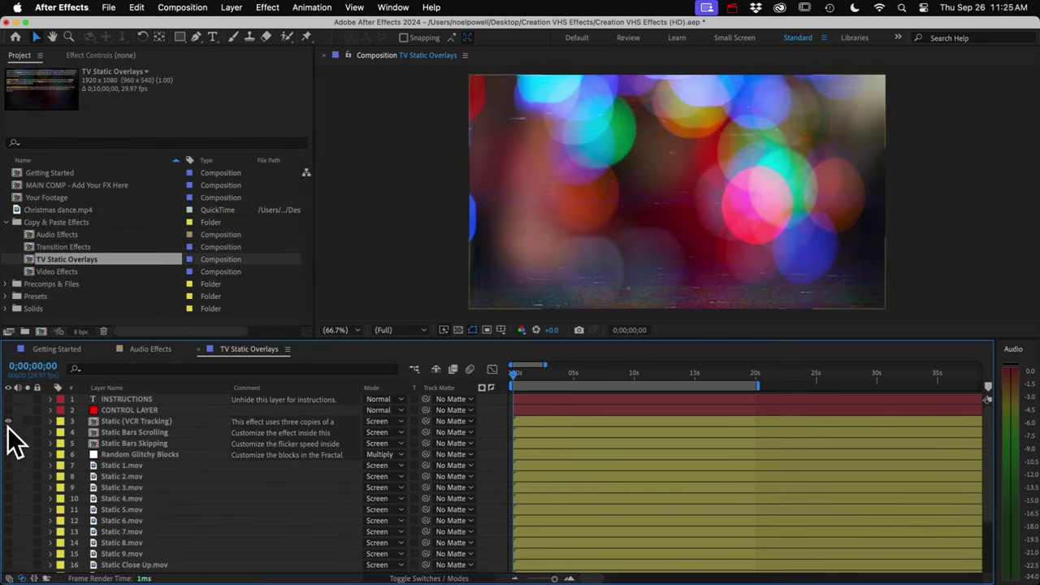
pyautogui.moveTo(8, 422); pyautogui.dragTo(8, 467)
pyautogui.click(9, 476)
pyautogui.click(9, 477)
pyautogui.click(9, 478)
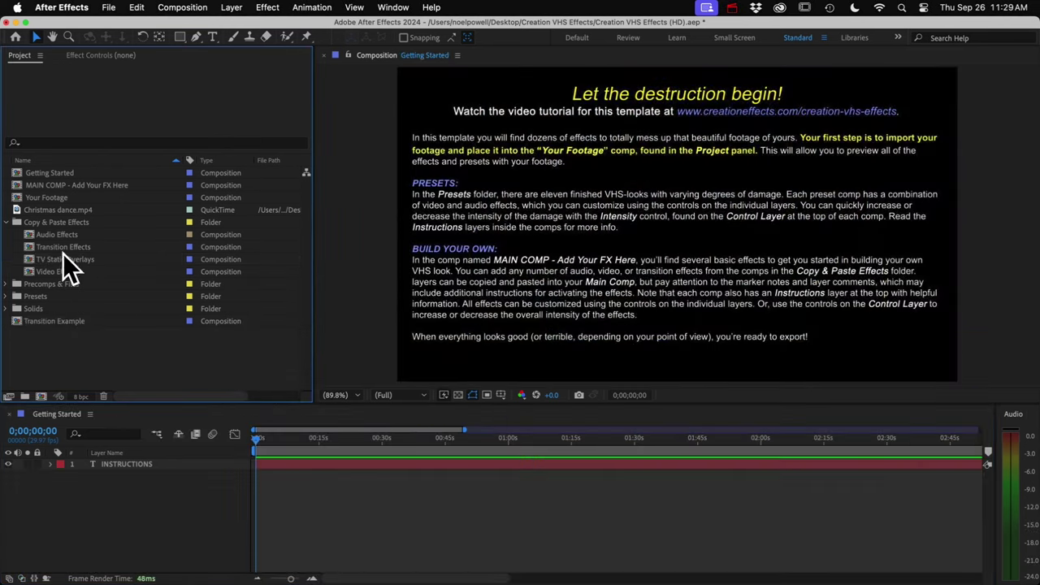
pyautogui.click(54, 246)
# - Open Transition Effects, hide INSTRUCTIONS, enlarge the viewer and preview up to 0;00;07;26
pyautogui.doubleClick(66, 248)
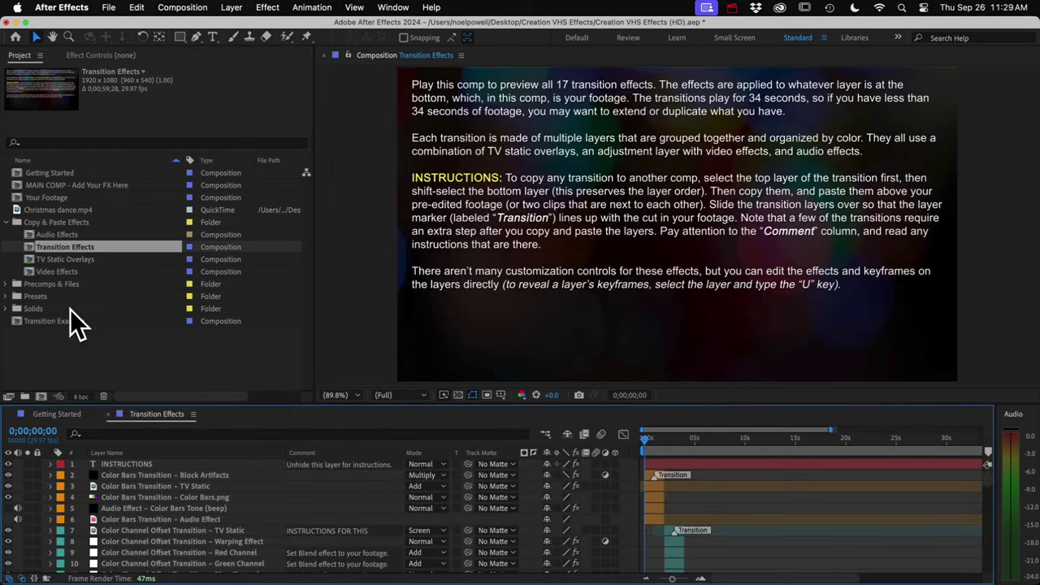
pyautogui.click(8, 464)
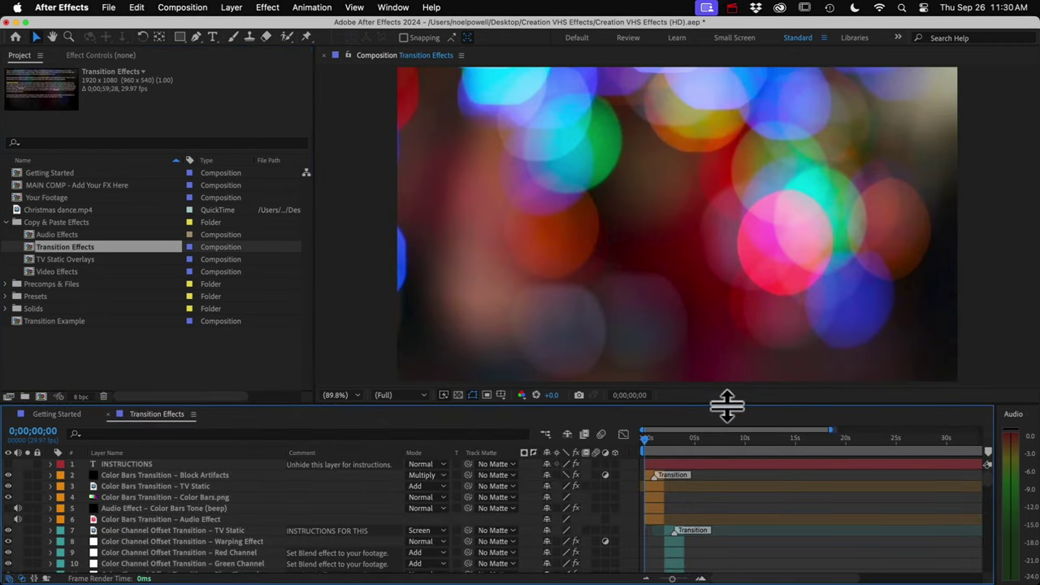
pyautogui.moveTo(727, 404); pyautogui.dragTo(713, 251)
pyautogui.scroll(-5, 712, 430)
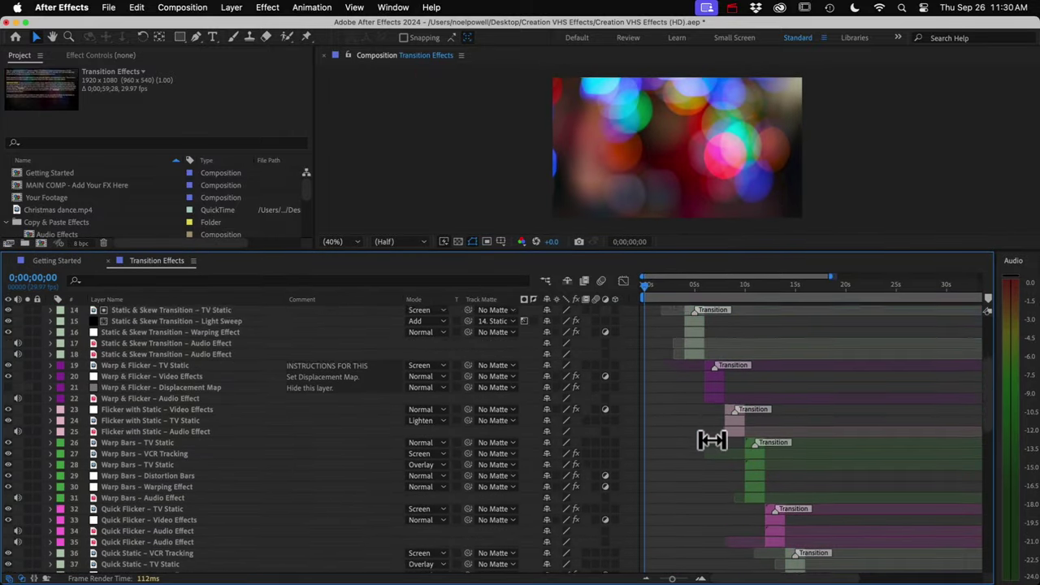
pyautogui.scroll(-9, 712, 440)
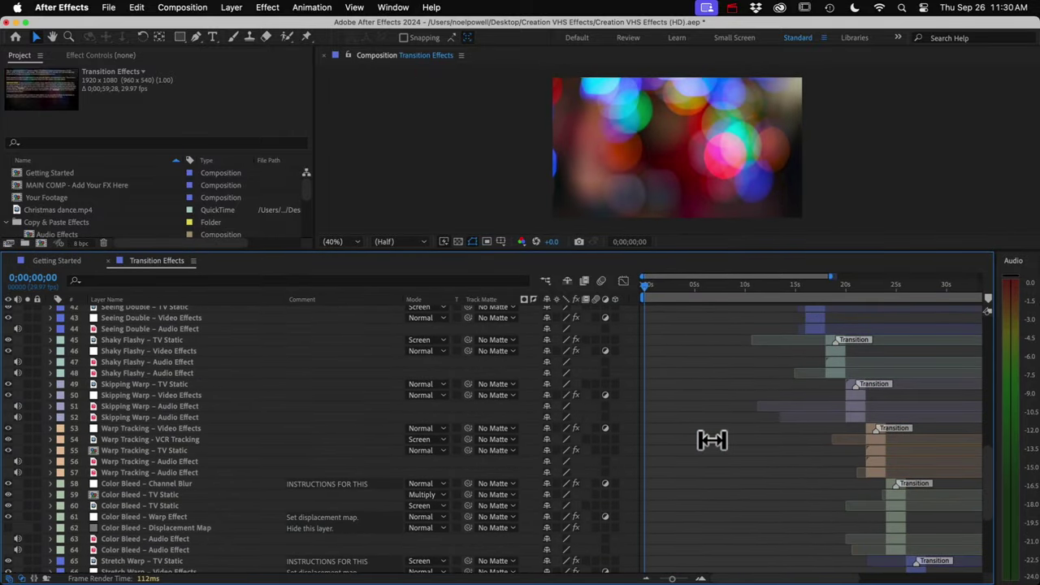
pyautogui.scroll(14, 712, 440)
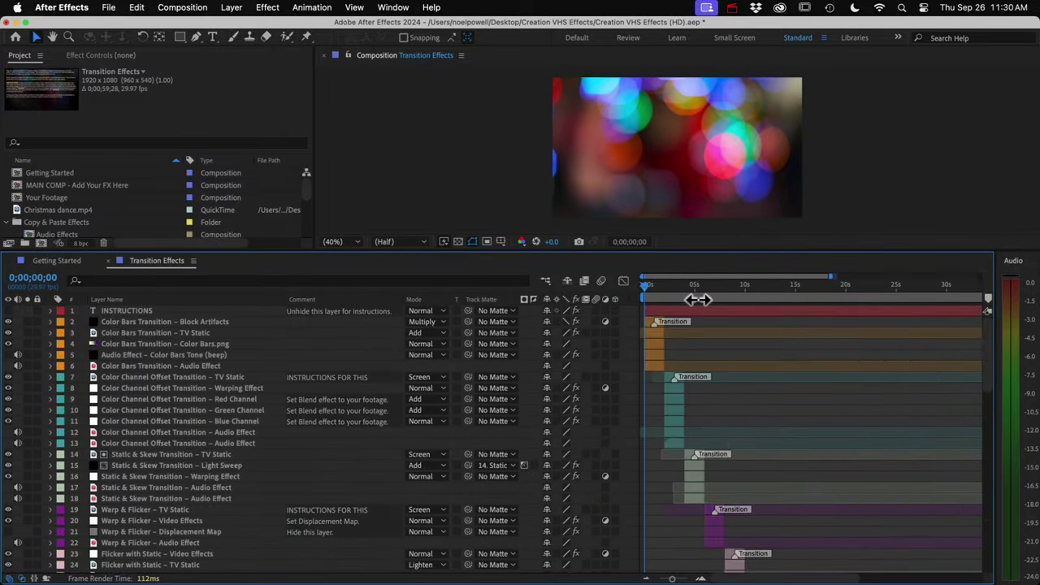
pyautogui.moveTo(696, 251); pyautogui.dragTo(704, 385)
pyautogui.press('space')
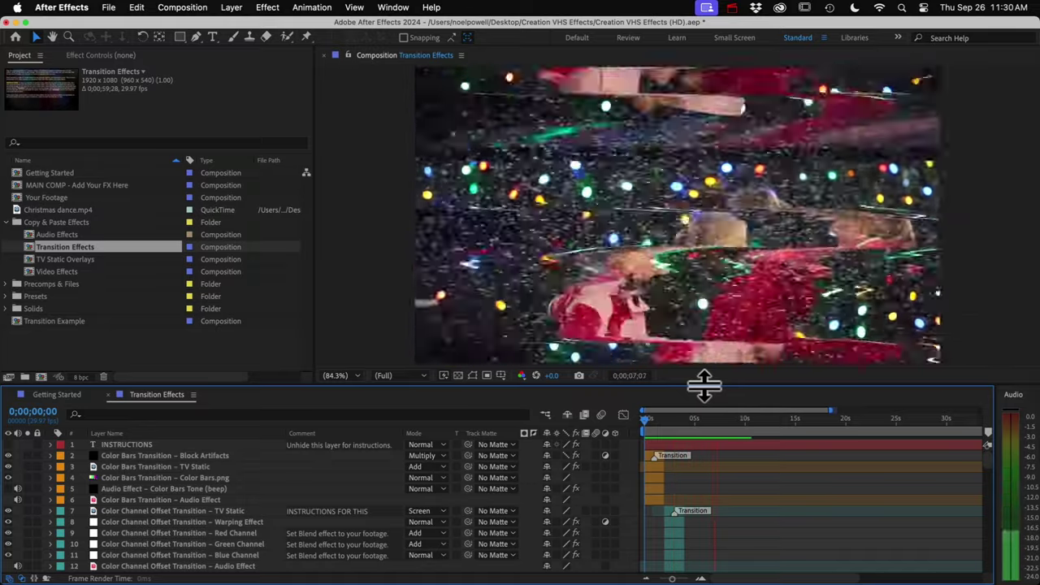
pyautogui.press('space')
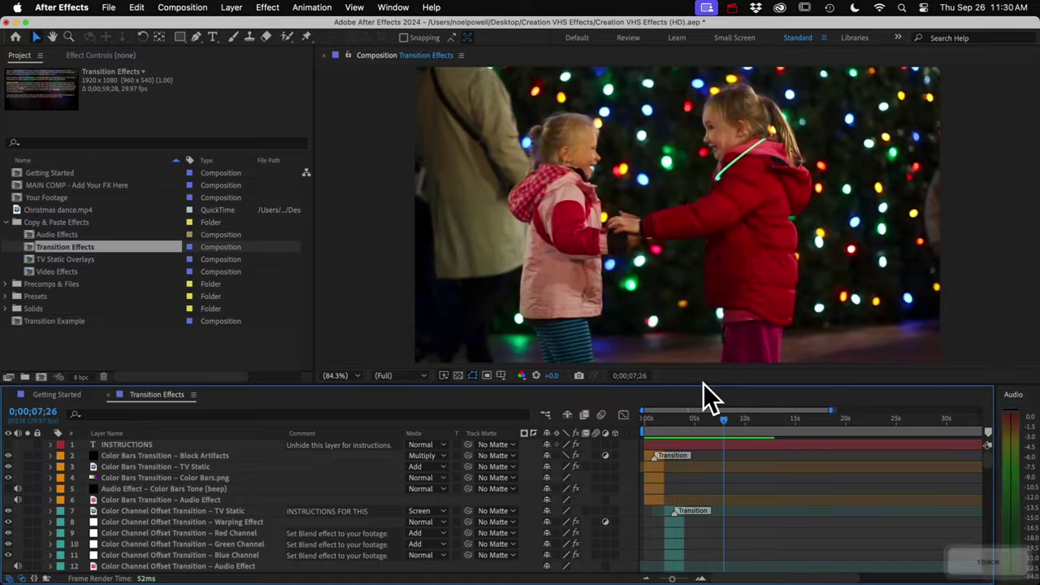
pyautogui.scroll(-5, 767, 509)
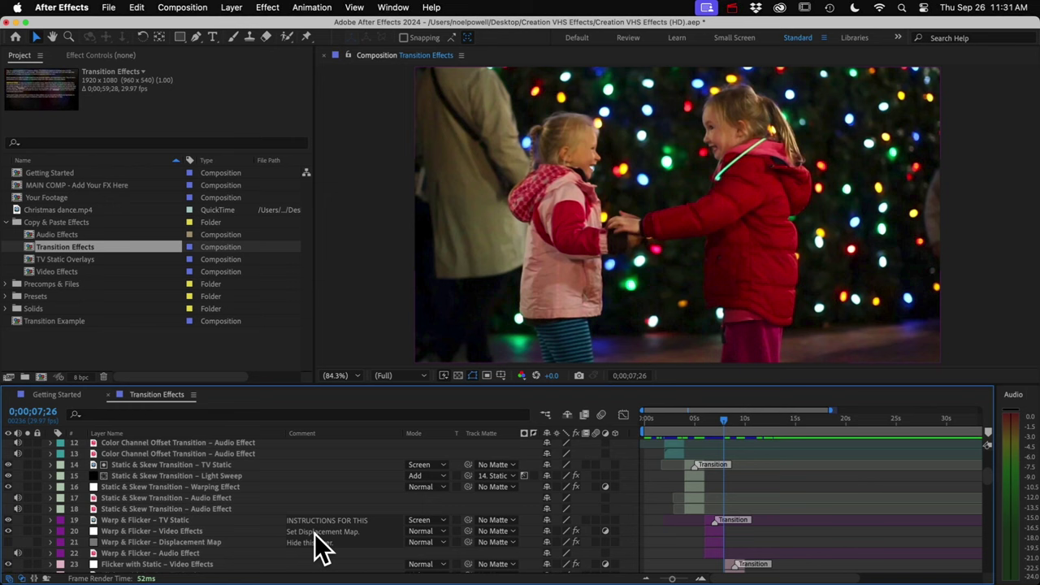
pyautogui.scroll(3, 157, 457)
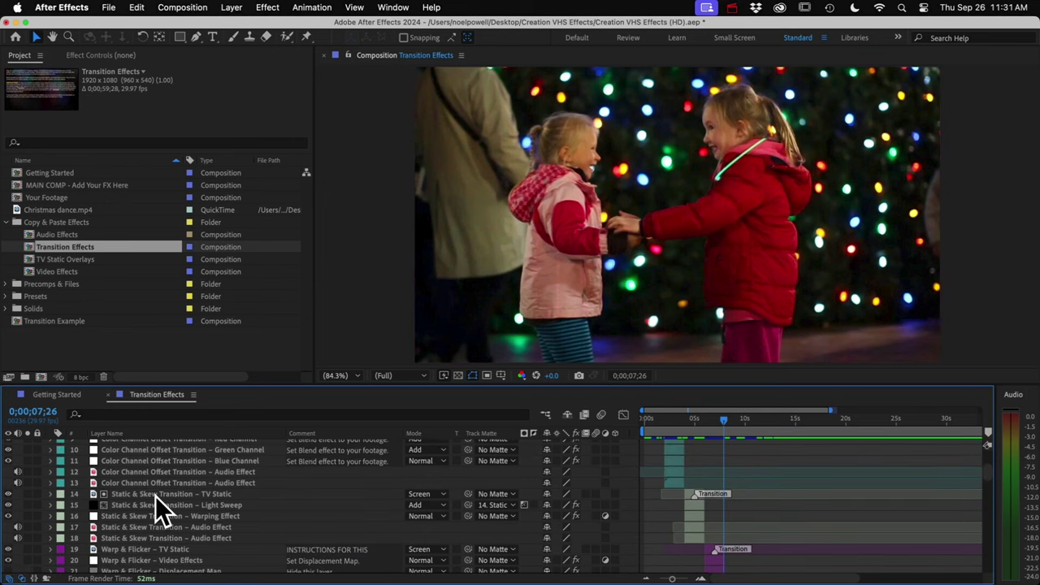
# - Copy the five Static & Skew Transition layers into the Transition Example comp
pyautogui.click(155, 496)
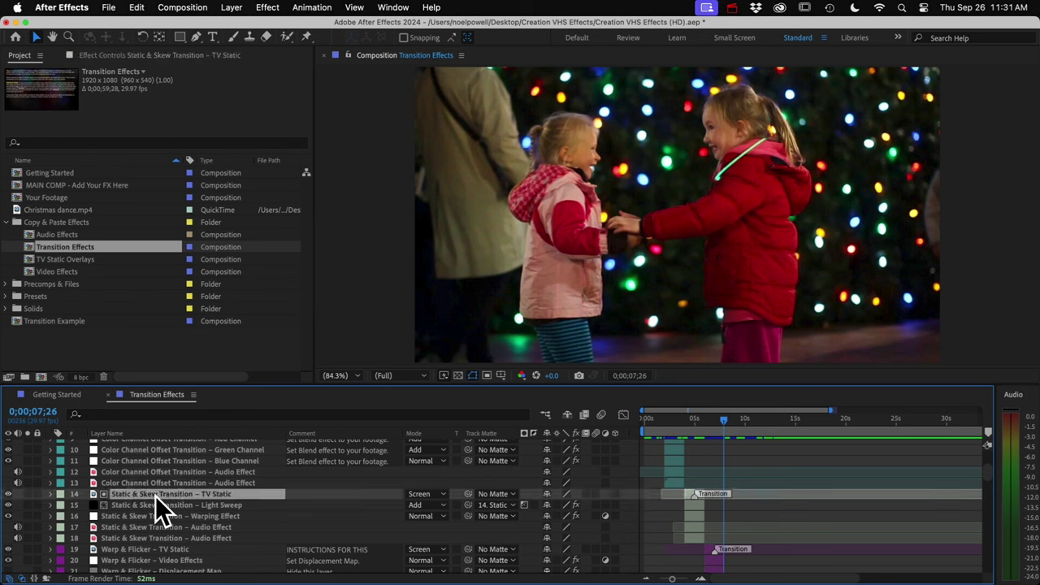
pyautogui.keyDown('shift'); pyautogui.click(170, 539); pyautogui.keyUp('shift')
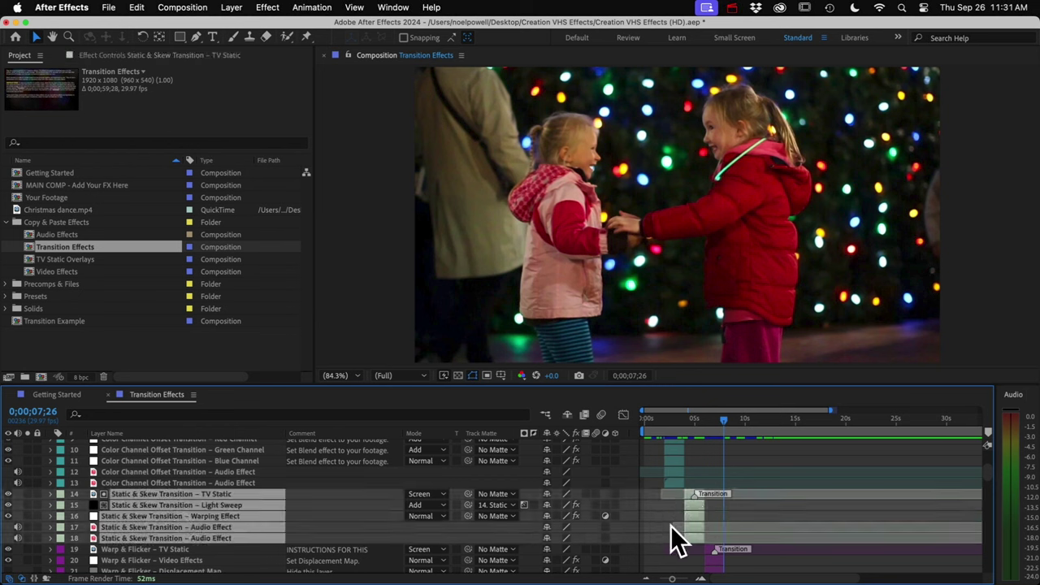
pyautogui.doubleClick(51, 322)
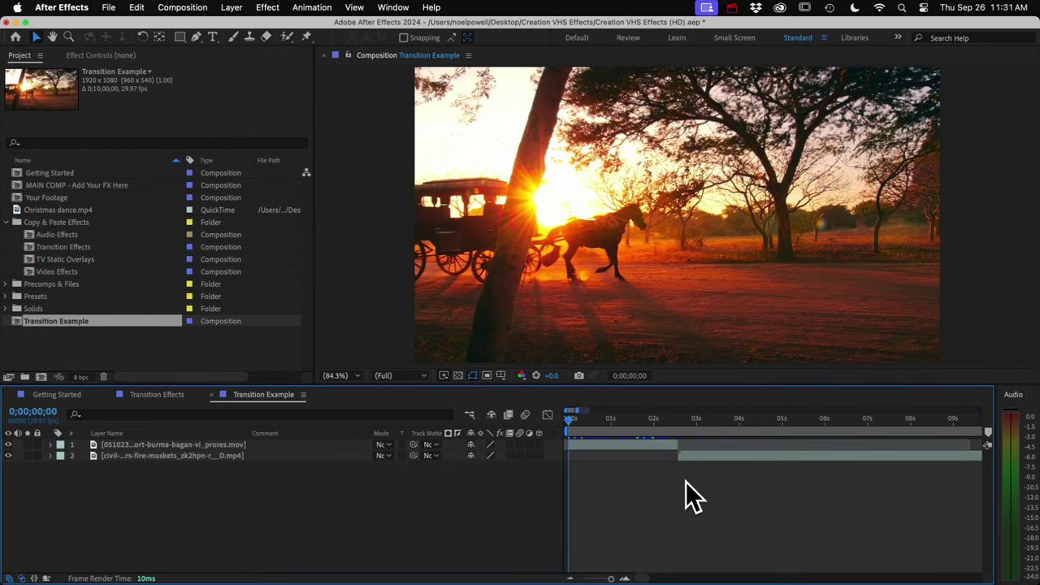
pyautogui.press('super+v')
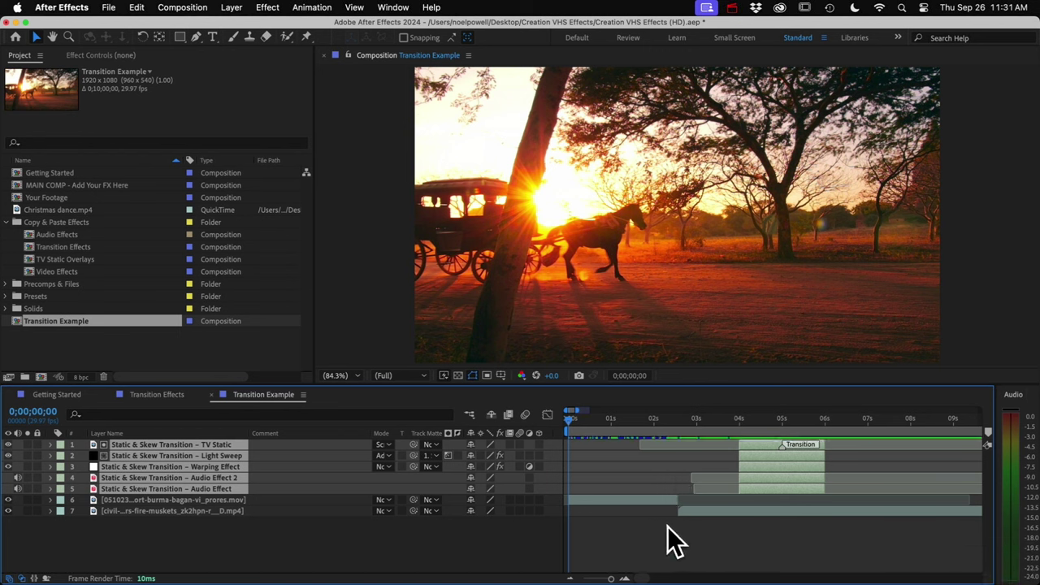
# - Slide the transition layers so the Transition marker meets the clip cut, then play to check
pyautogui.moveTo(795, 456); pyautogui.dragTo(495, 435)
pyautogui.click(677, 420)
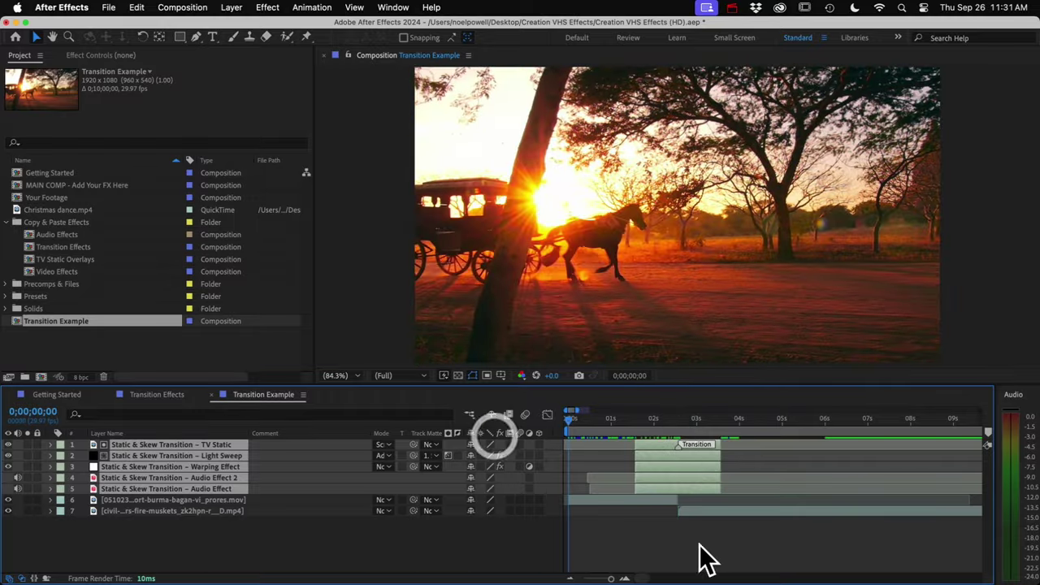
pyautogui.click(726, 534)
pyautogui.press('space')
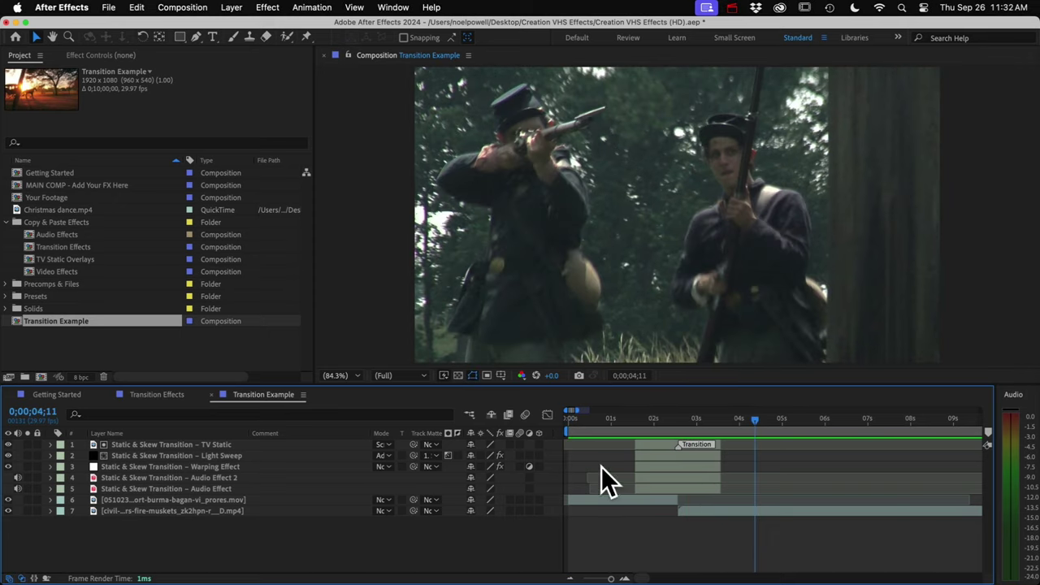
# - Select the five pasted Static & Skew transition layers and reveal their keyframed Opacity, Wave Warp and Hue properties
pyautogui.click(165, 446)
pyautogui.keyDown('shift'); pyautogui.click(177, 488); pyautogui.keyUp('shift')
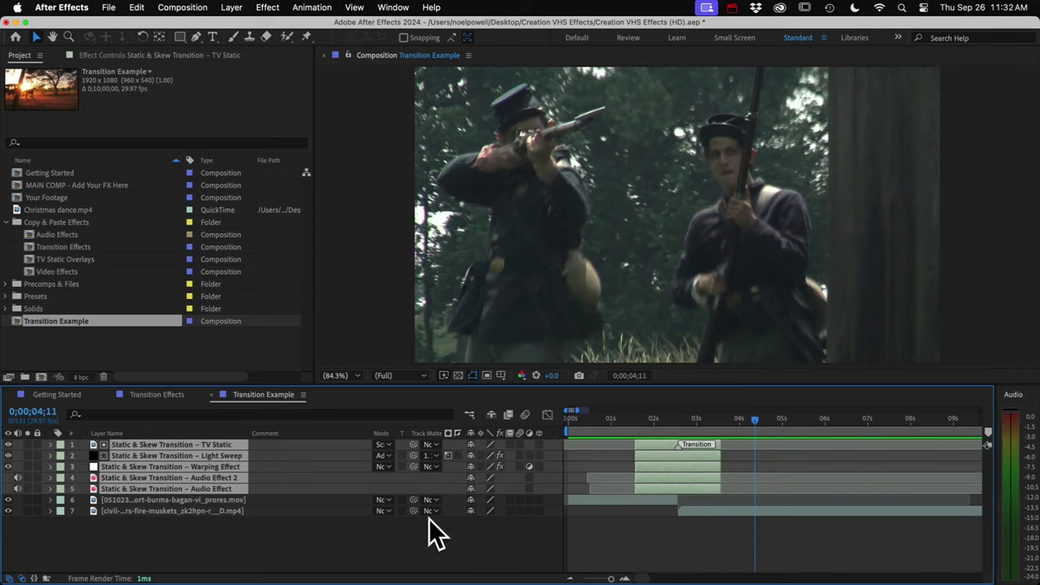
pyautogui.press('u')
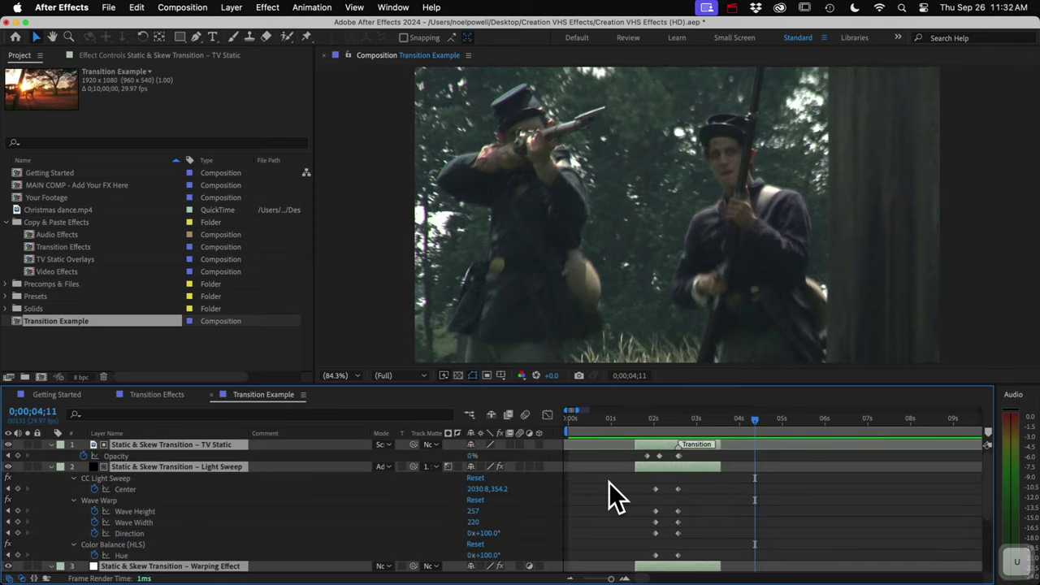
pyautogui.scroll(-5, 719, 516)
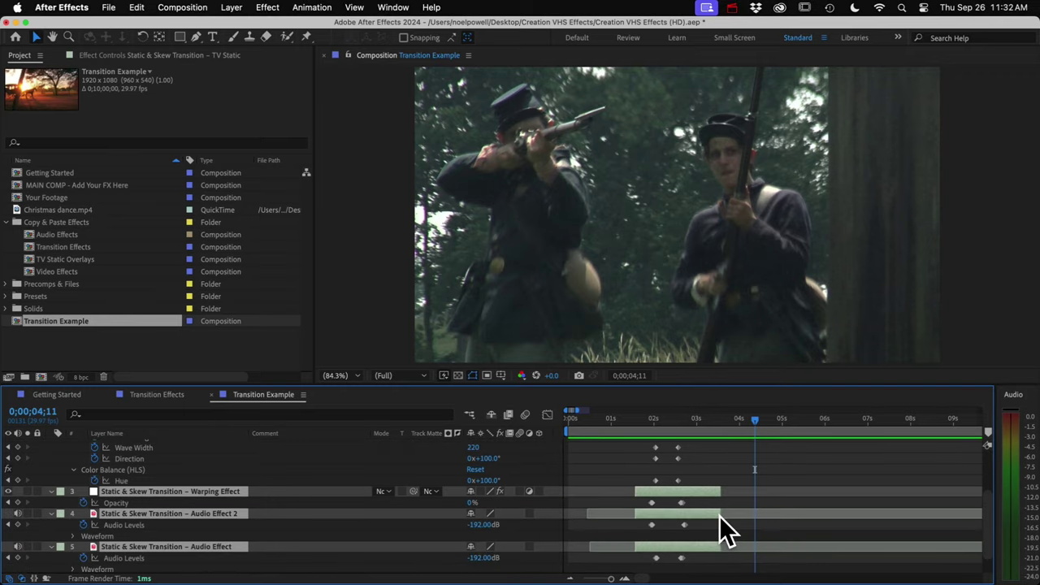
pyautogui.scroll(5, 719, 516)
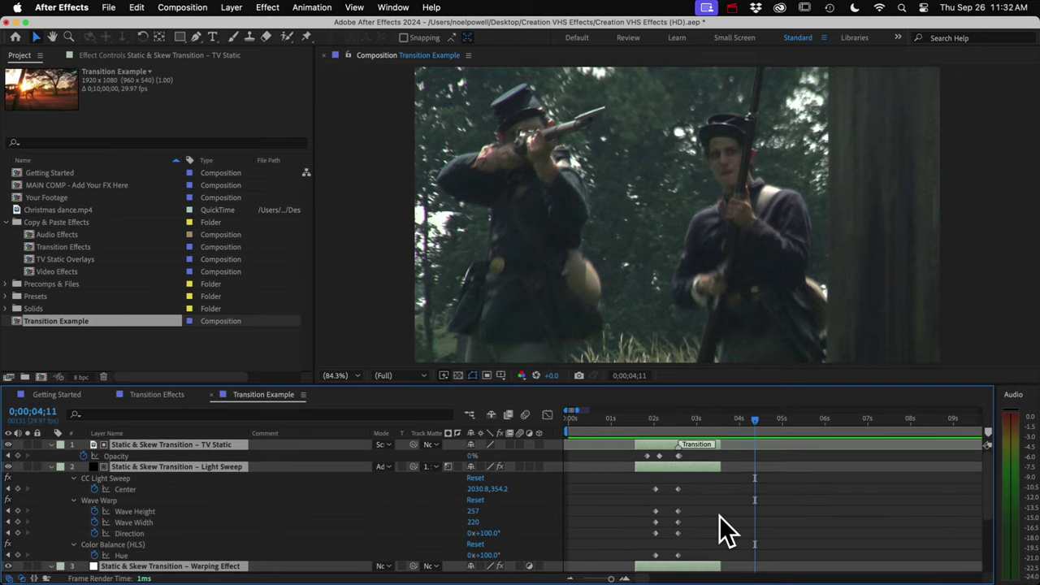